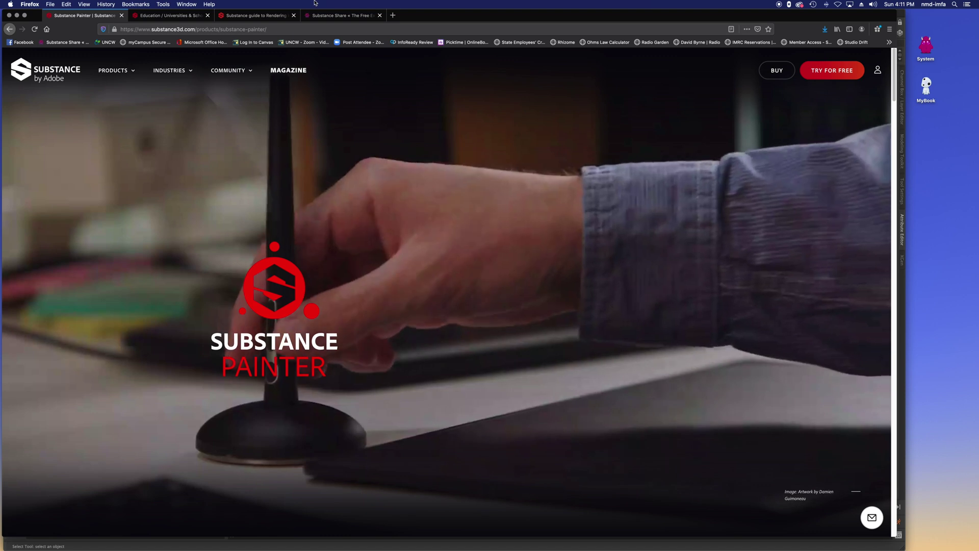
- Browse the Smart Materials, Shaders and Materials categories on the Substance Share site
left_click(342, 15)
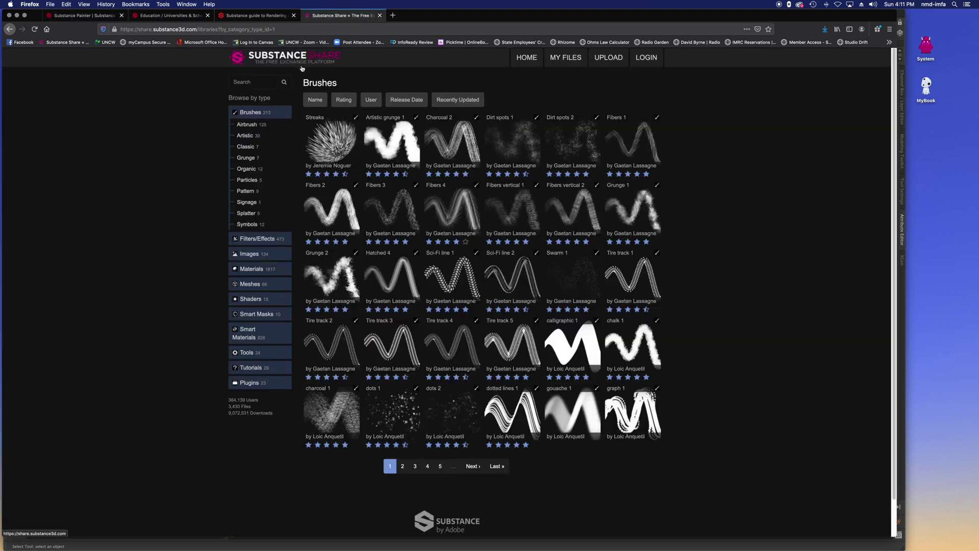
left_click(248, 329)
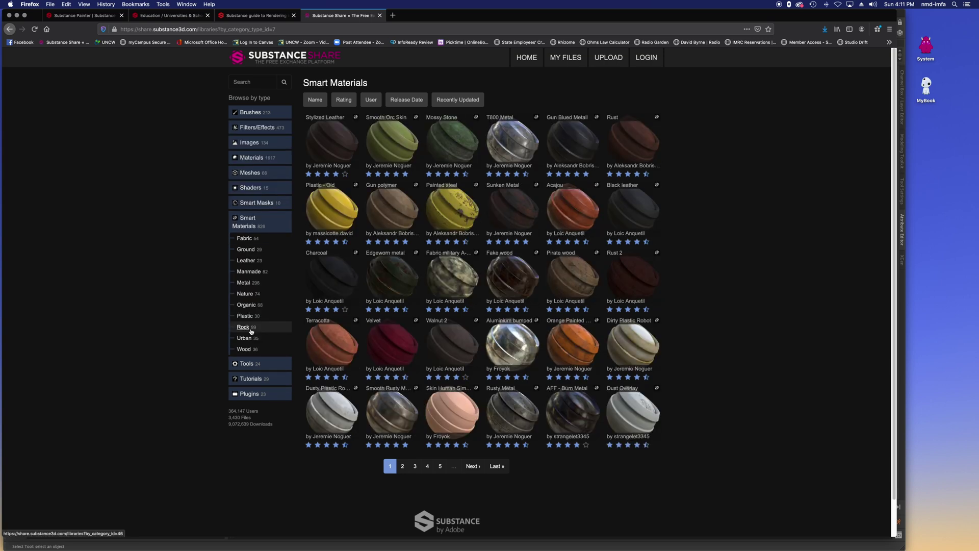
left_click(251, 188)
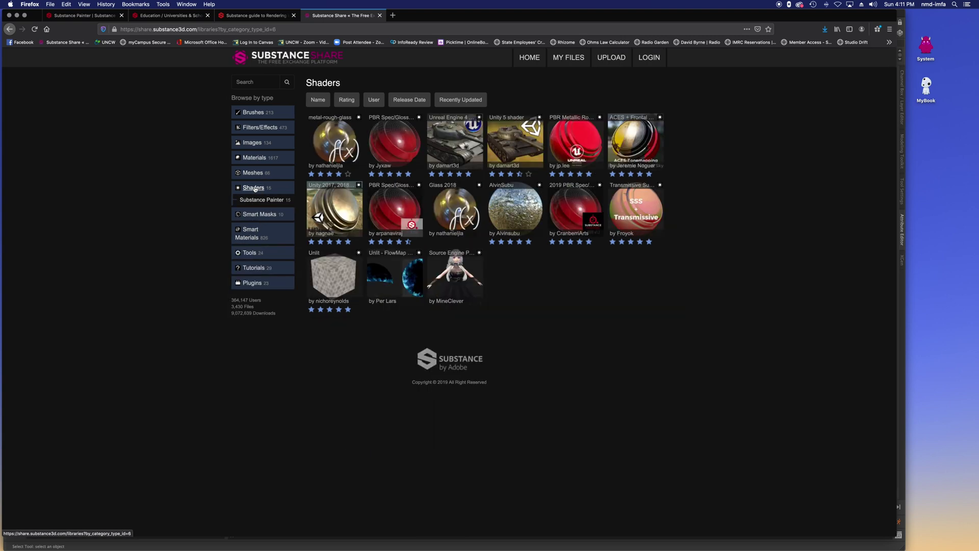
left_click(253, 158)
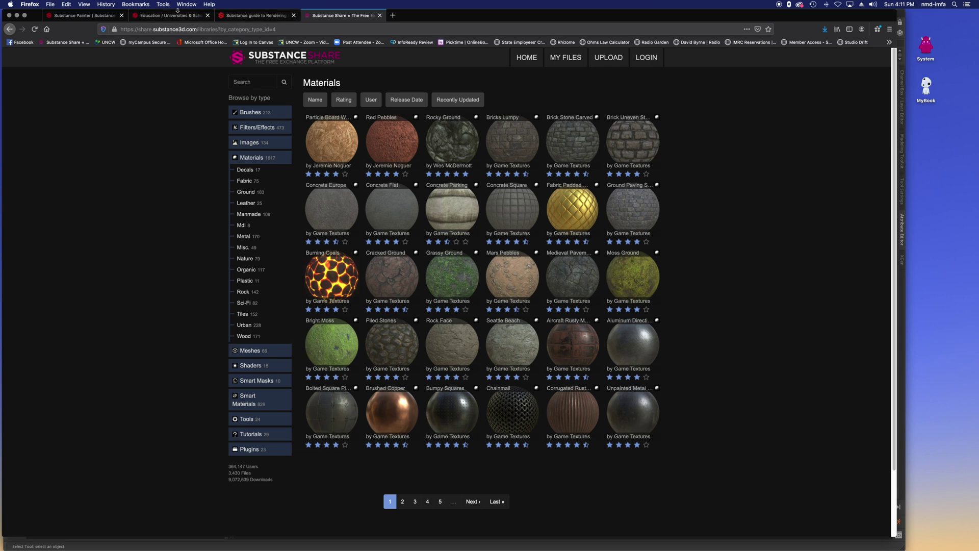
- View the Universities & Schools license page and read the aiStandardSurface setup in the Substance guide to rendering in Arnold for Maya
left_click(167, 17)
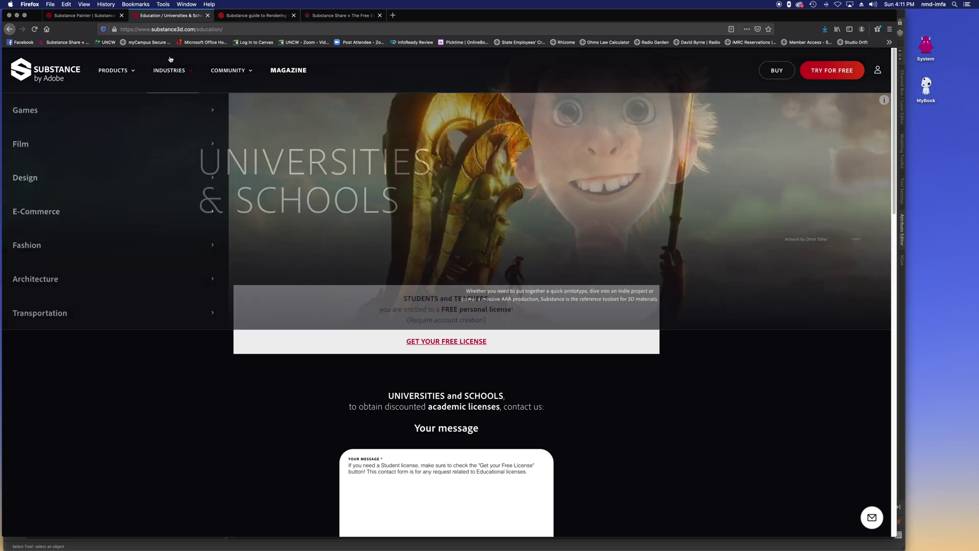
mouse_move(126, 71)
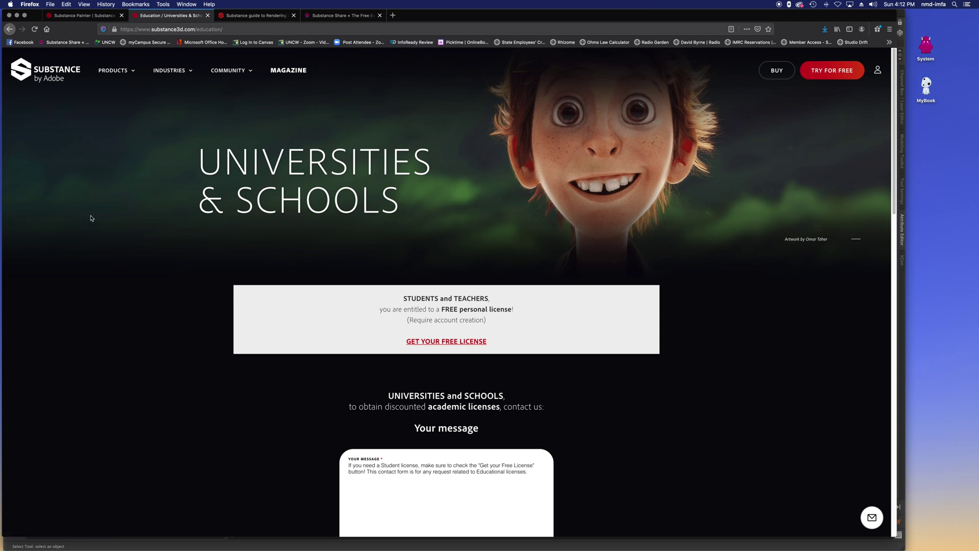
left_click(259, 16)
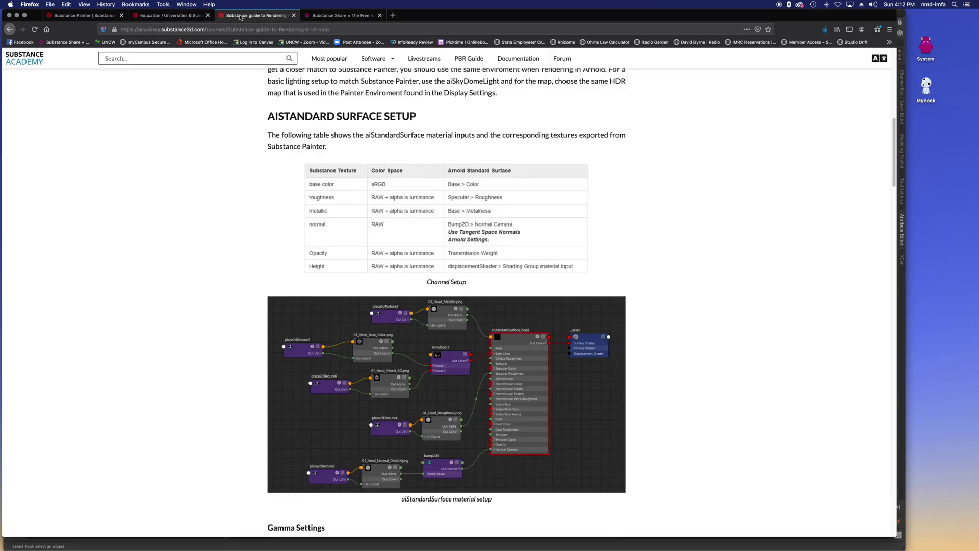
scroll(377, 257, "up", 10)
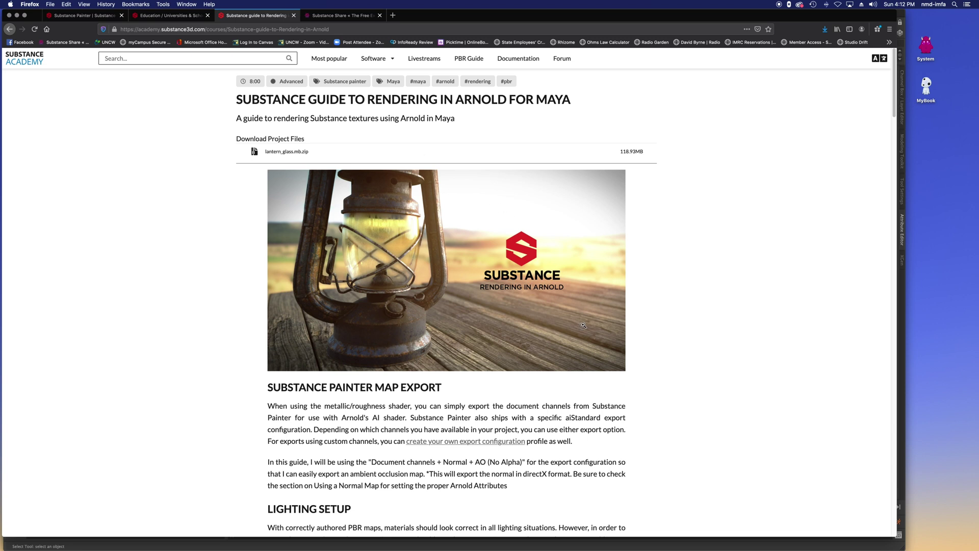
scroll(519, 343, "down", 5)
scroll(514, 337, "down", 5)
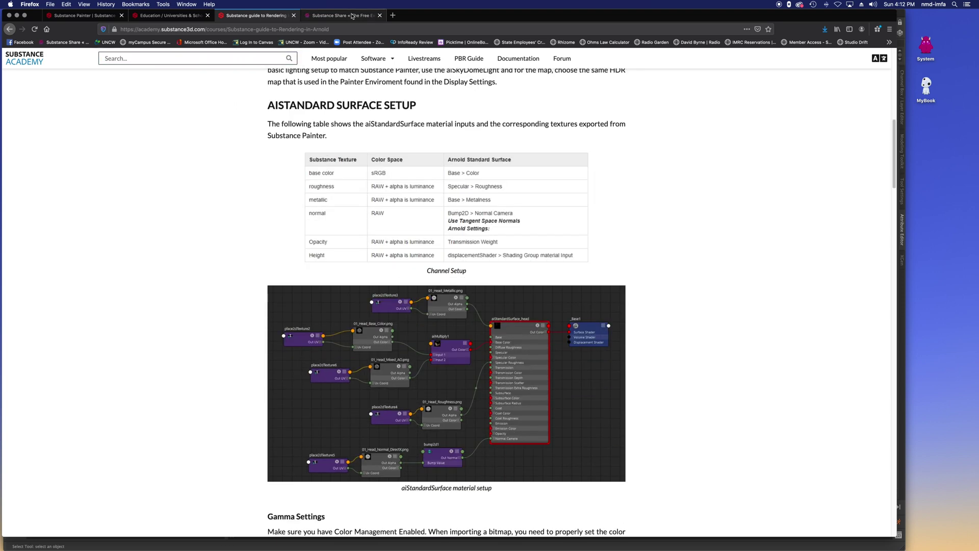
- Return to the Substance Painter product page and shift the browser window aside
left_click(72, 15)
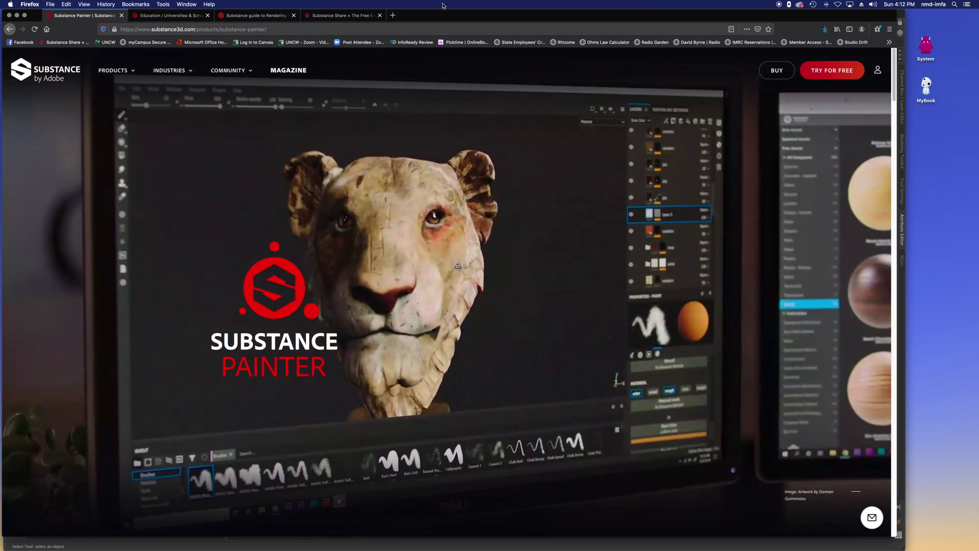
left_click_drag(569, 15, 603, 121)
left_click_drag(479, 121, 485, 15)
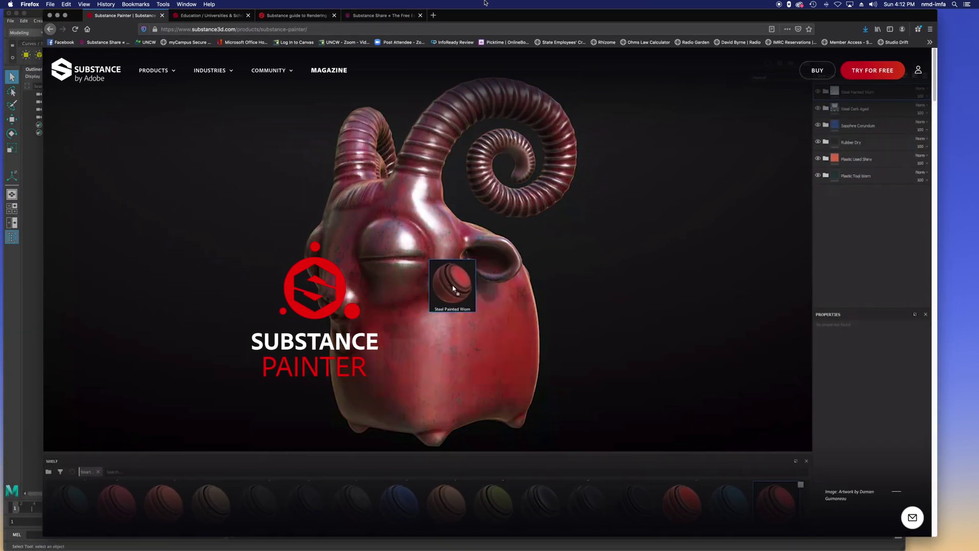
- Switch to Maya and create a polygon cube at the centre of the grid
key("super+Tab")
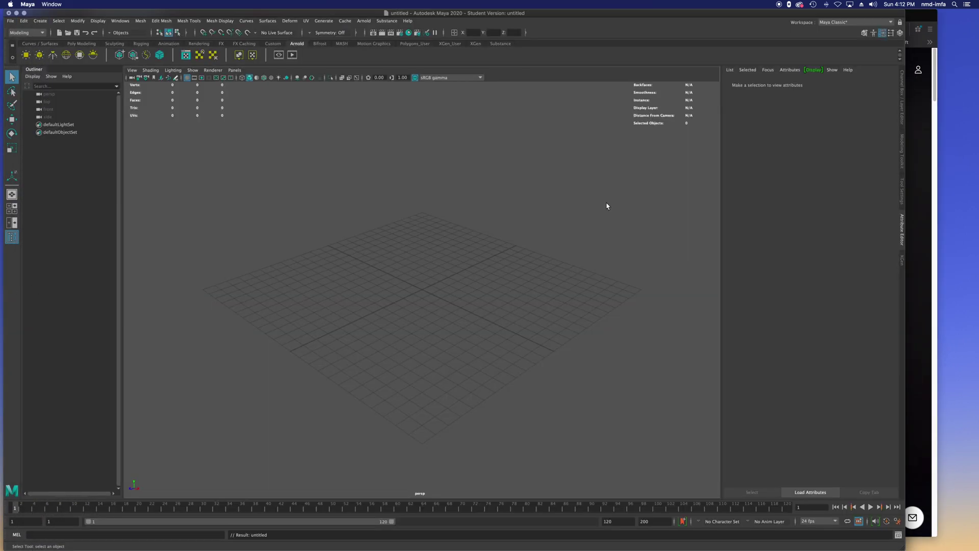
left_click(74, 45)
left_click(39, 55)
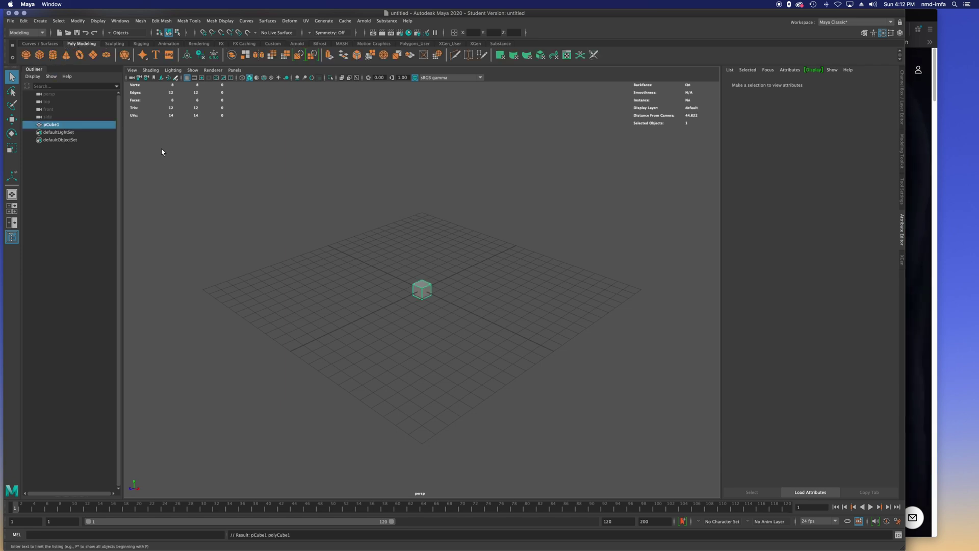
key("r")
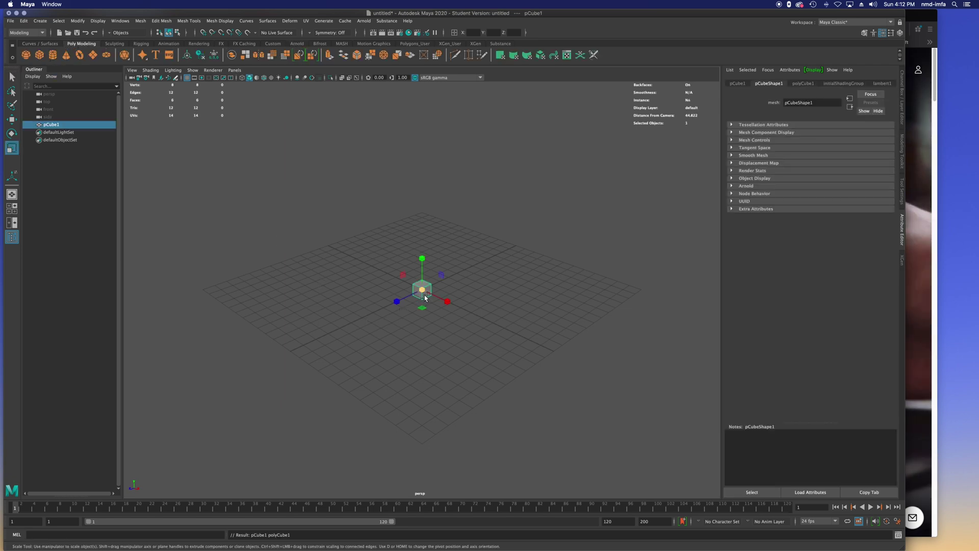
scroll(422, 305, "up", 3)
scroll(422, 305, "up", 3)
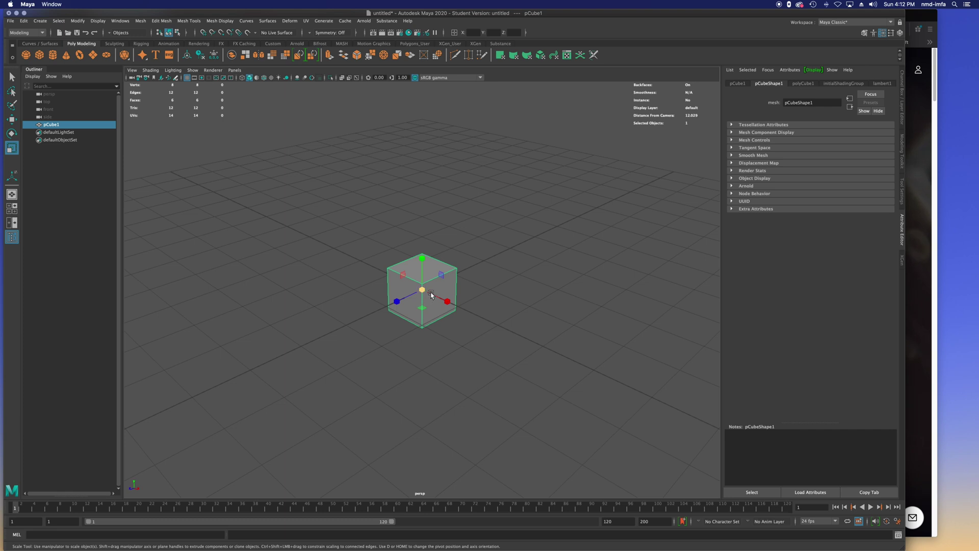
- Extrude the cube's top face upward and scale it smaller to form a taper
right_click(432, 292)
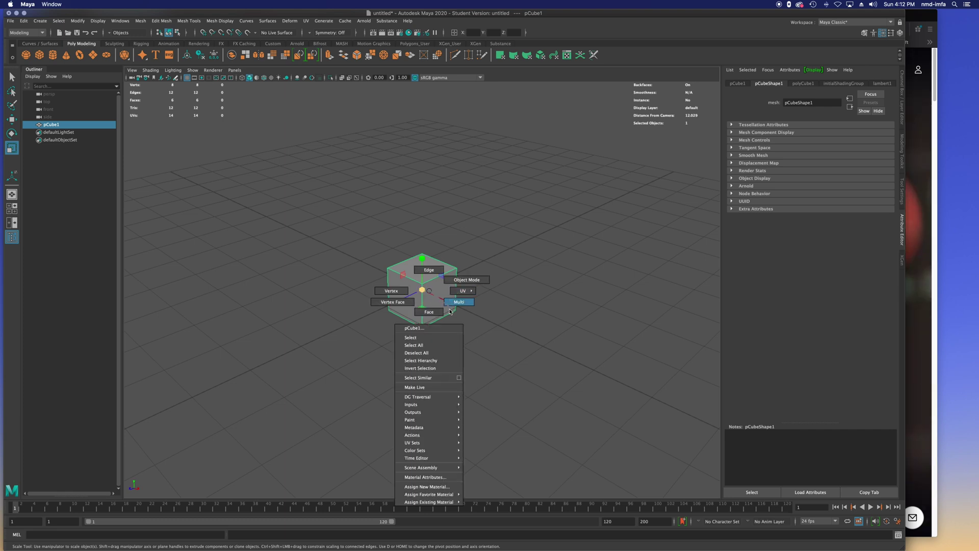
left_click(450, 311)
left_click(416, 276)
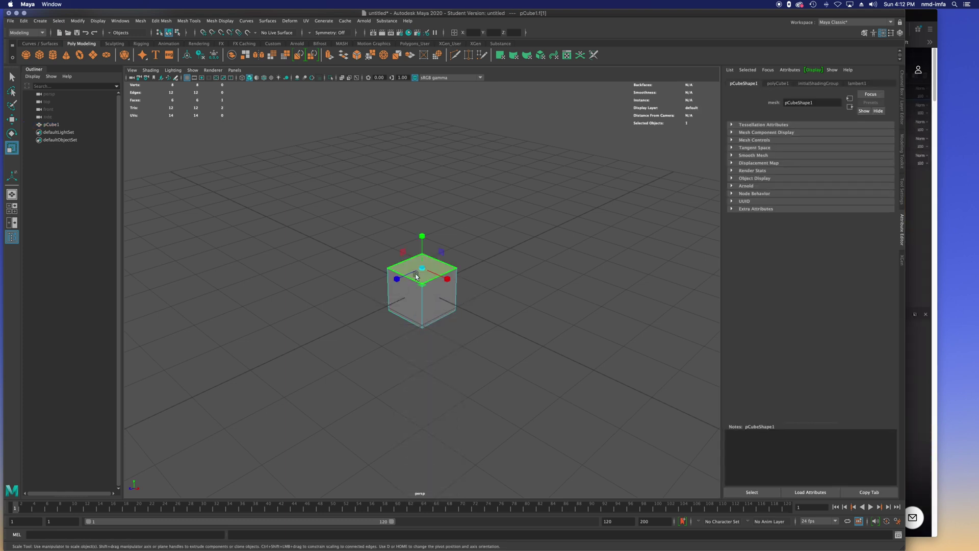
key("ctrl+e")
left_click_drag(422, 253, 421, 181)
key("r")
- Extrude the narrowed top face by about 0.78 to form a neck, and tilt its end face
key("ctrl+e")
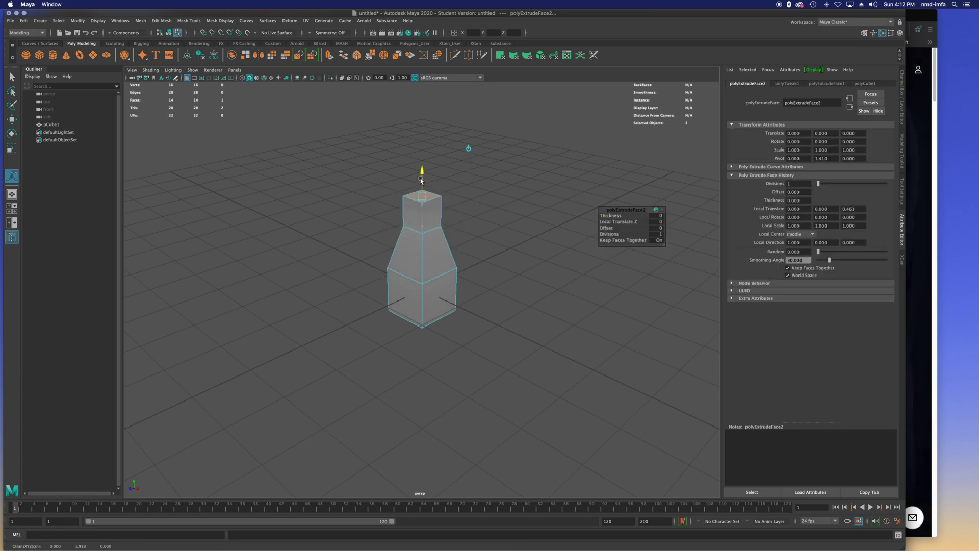
key("w")
key("e")
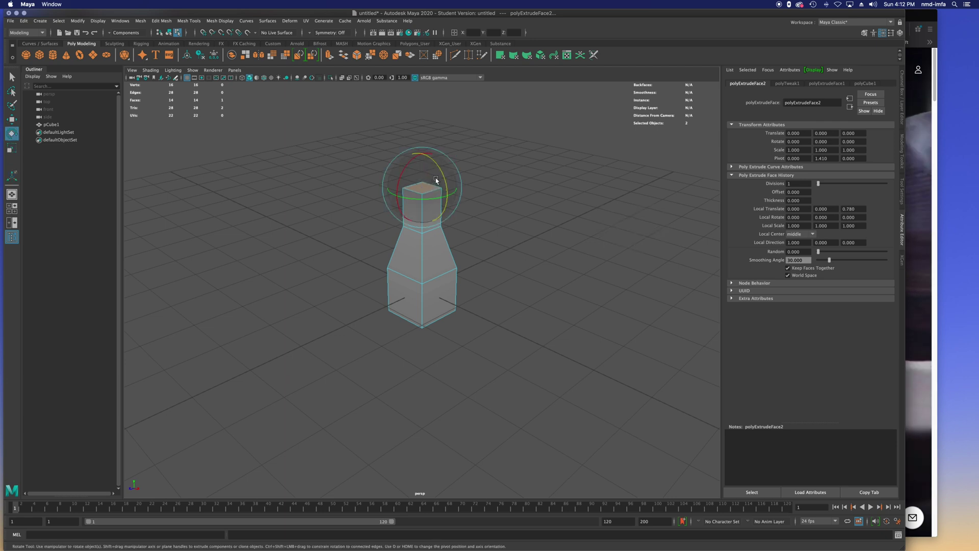
- Extrude the tilted neck face, scale it larger into a flared head, and extrude it again as a rim
key("ctrl+e")
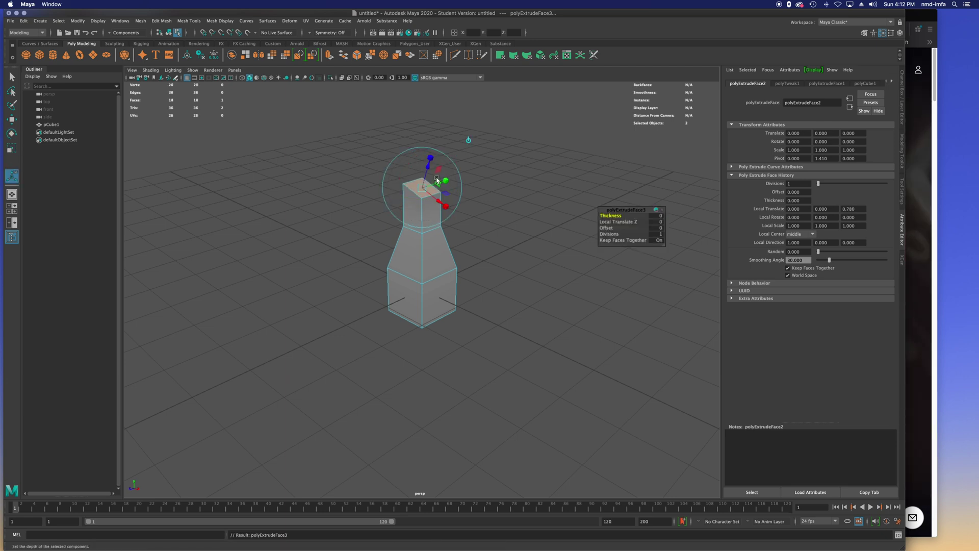
left_click_drag(427, 172, 431, 145)
key("r")
key("ctrl+e")
- Inset the head's end face and extrude the inner face inward to form a square recess
key("ctrl+e")
key("r")
key("ctrl+e")
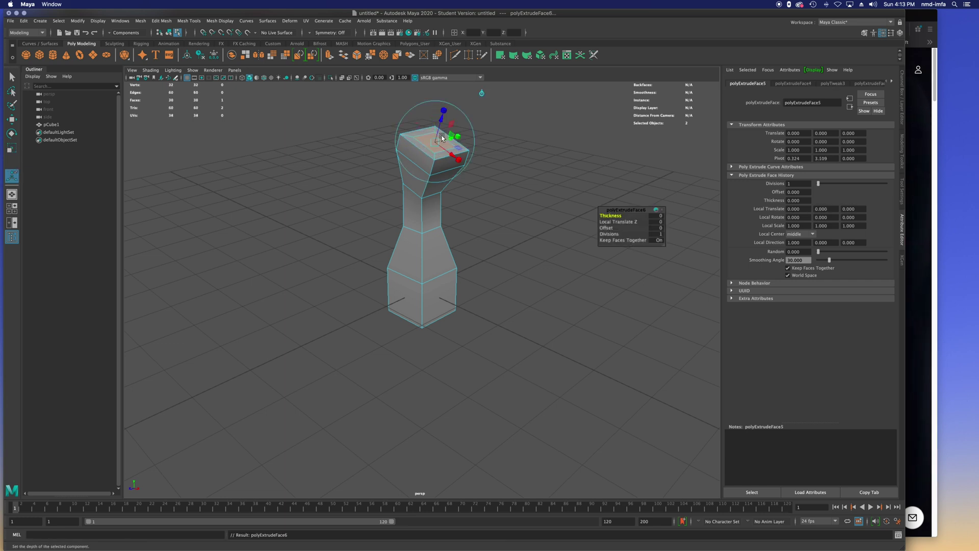
left_click_drag(439, 121, 372, 200)
key("e")
- Scale the sculpture's bottom face outward to widen the base, and return to object mode with nothing selected
middle_click_drag(373, 200, 386, 199, "alt")
left_click_drag(386, 199, 408, 296, "alt")
left_click(415, 324)
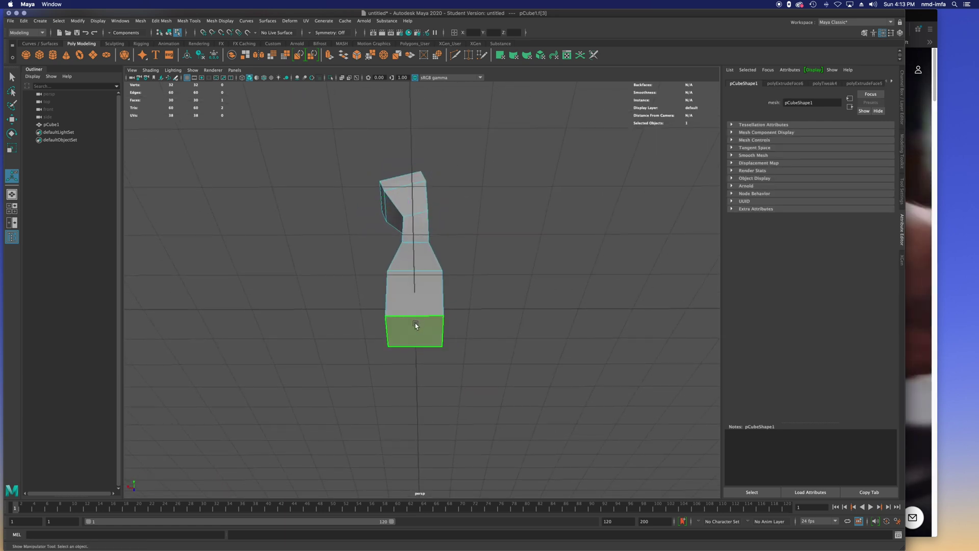
key("r")
left_click_drag(415, 332, 517, 372)
middle_click_drag(515, 297, 470, 292)
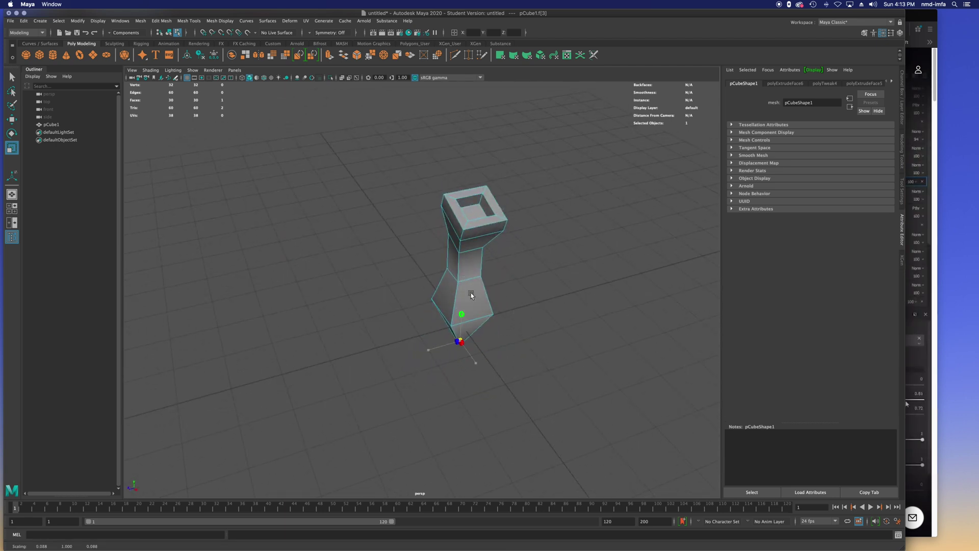
key("ctrl+z")
right_click_drag(503, 282, 530, 269)
middle_click_drag(532, 267, 550, 258)
left_click(584, 250)
left_click_drag(583, 250, 560, 255)
middle_click_drag(547, 267, 484, 271, "alt")
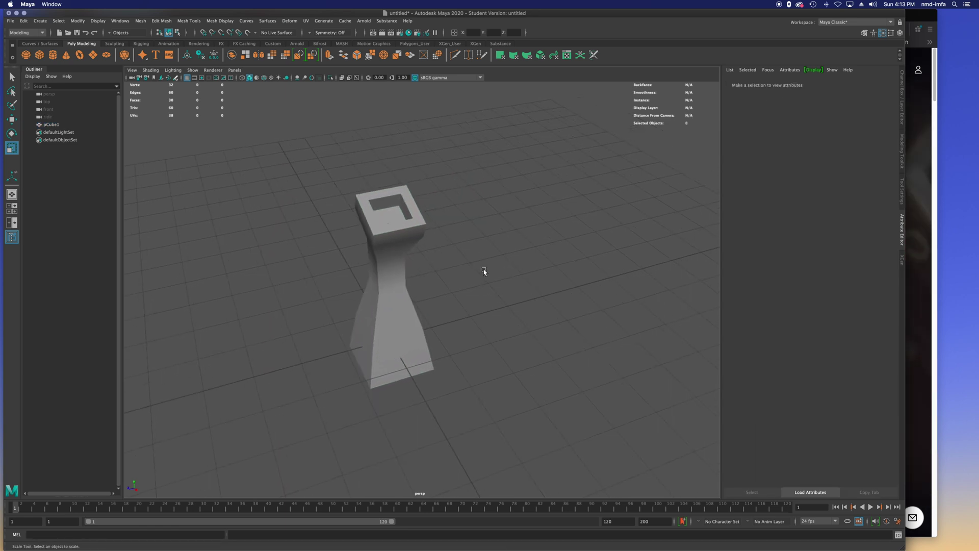
- Save the scene to the Desktop as a Maya Binary file named sculpture, accepting the Student Version notice
key("q")
key("super+shift+s")
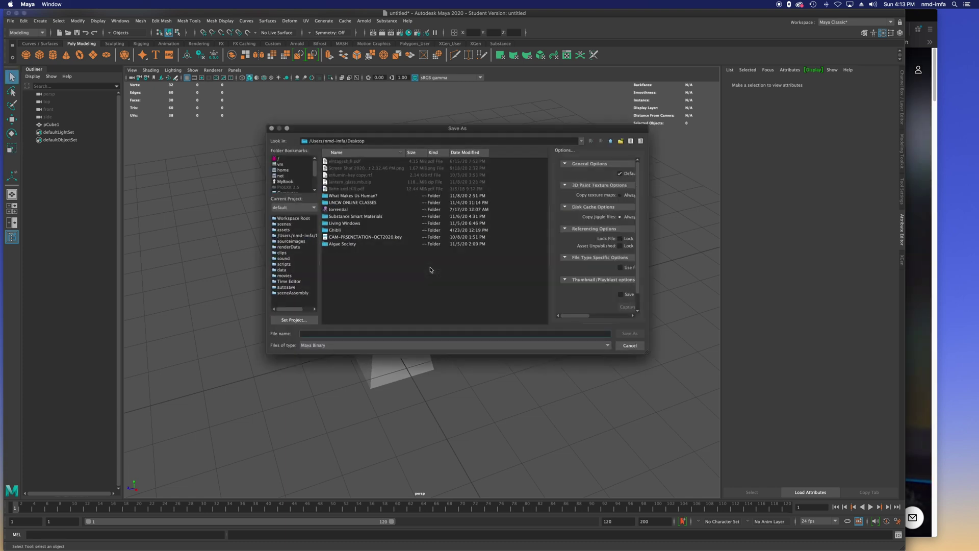
type("sculpture")
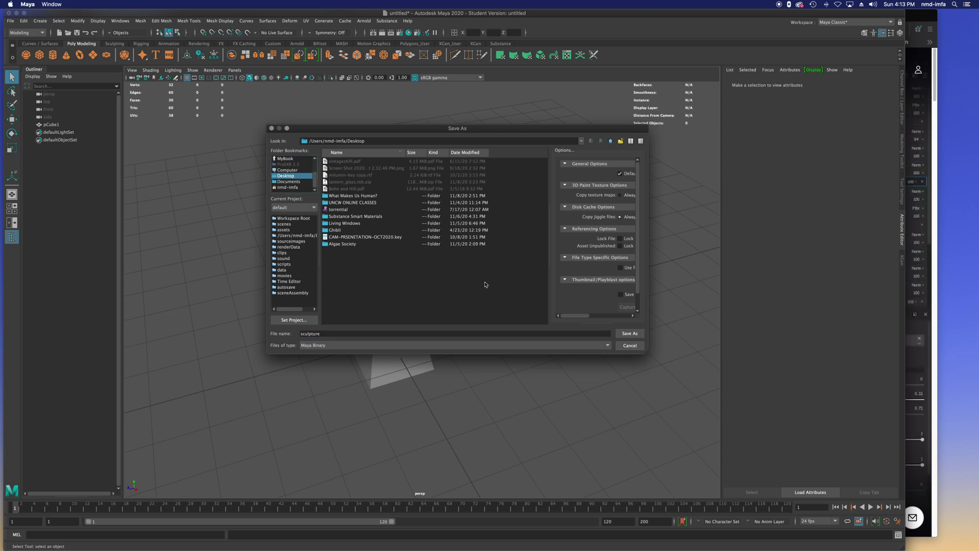
left_click(628, 333)
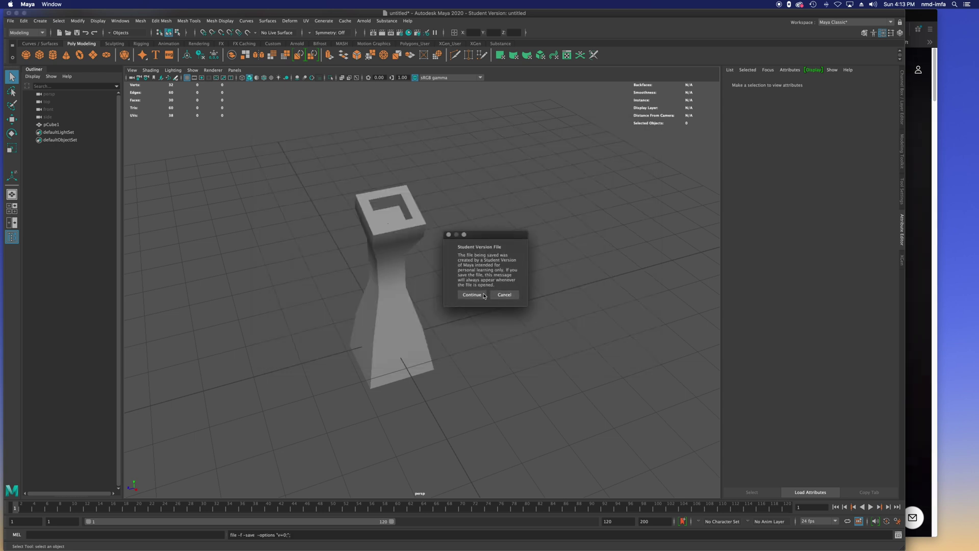
left_click(471, 294)
- Assign a new Arnold aiStandardSurface material to the sculpture
key("r")
right_click_drag(387, 260, 398, 460)
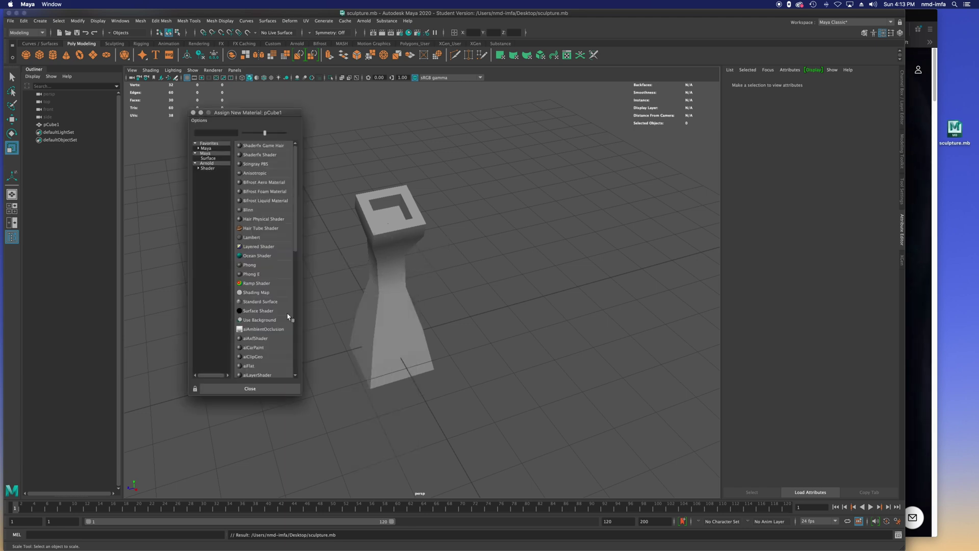
left_click(206, 163, "ctrl")
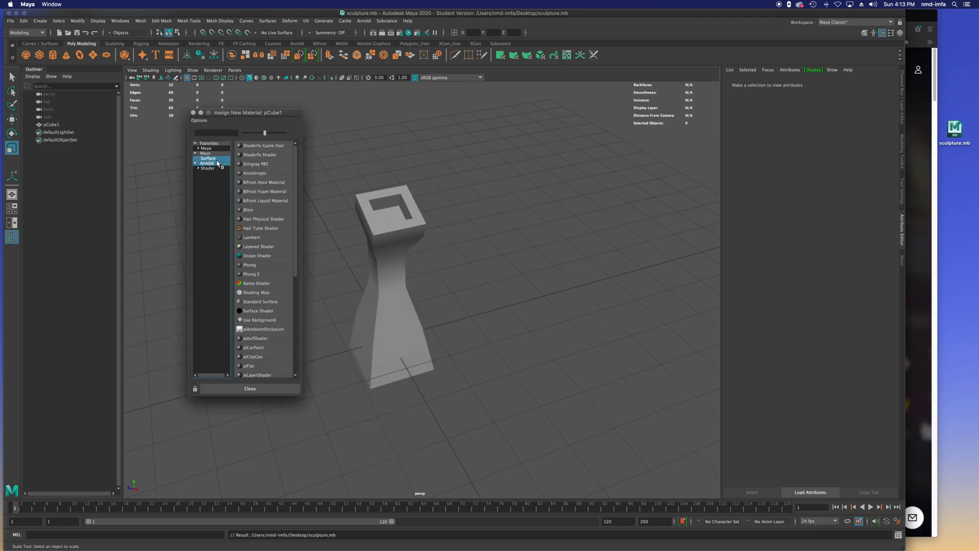
left_click(206, 162)
left_click(258, 255)
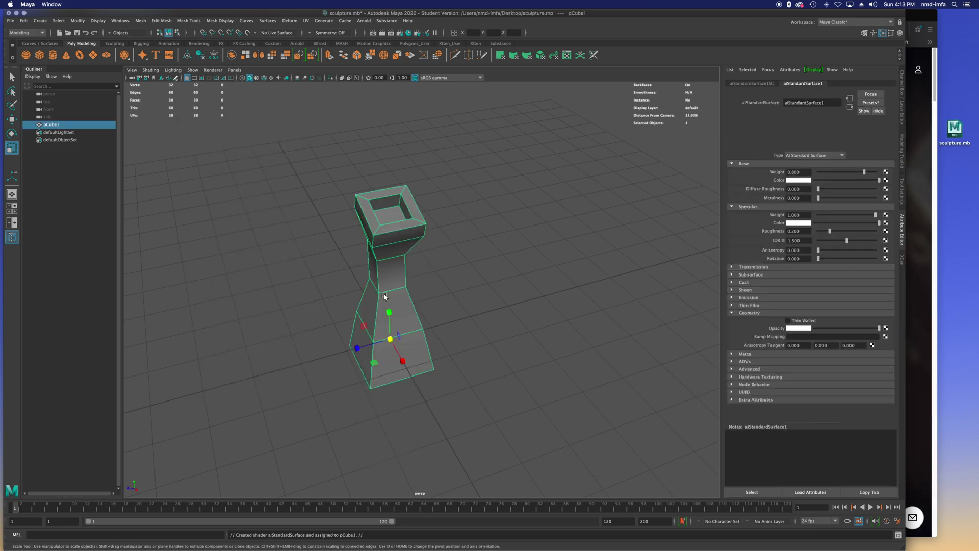
mouse_move(410, 286)
left_mouse_down("alt")
mouse_move(422, 280)
mouse_move(419, 296)
left_mouse_up("alt")
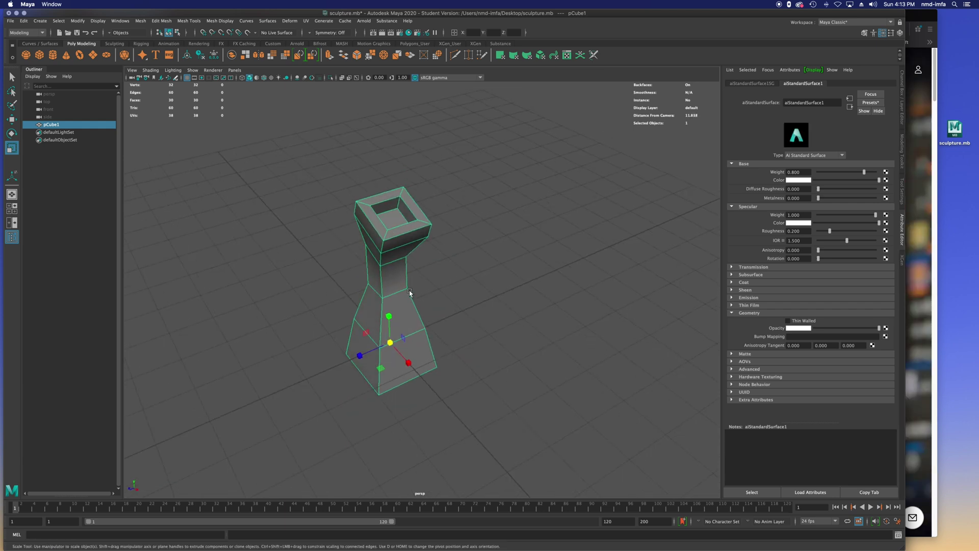
- Apply an automatic UV projection to the sculpture and deselect it
left_click(306, 21)
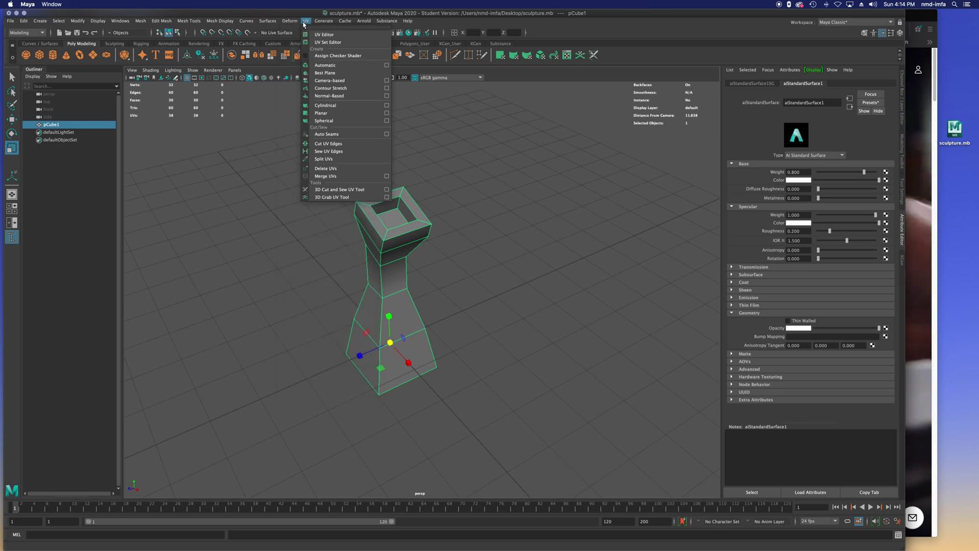
left_click(320, 66)
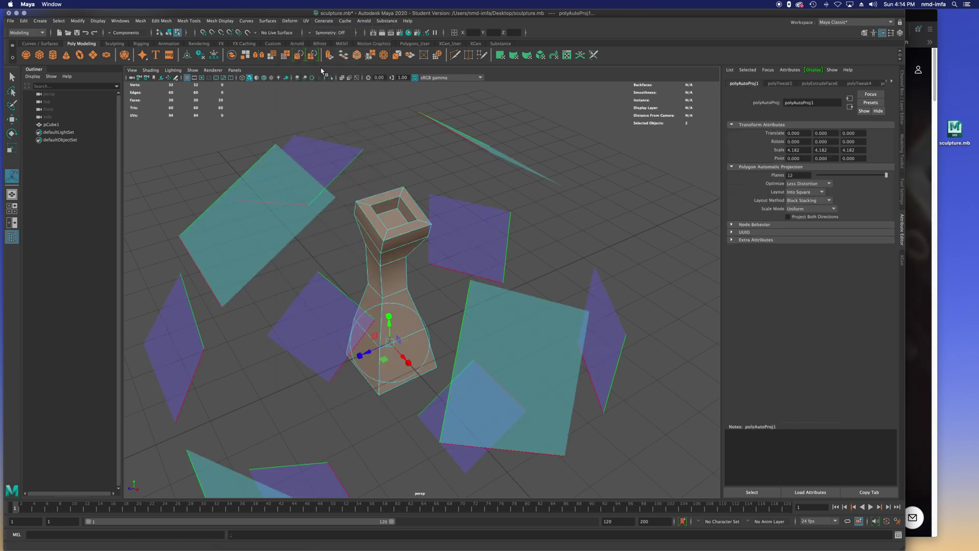
left_click_drag(426, 204, 458, 203, "alt")
left_click(478, 205)
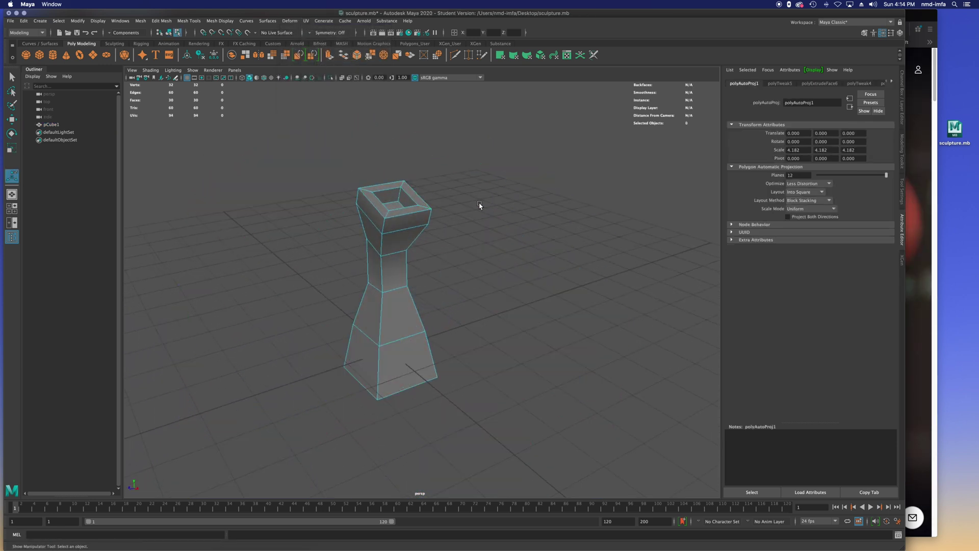
mouse_move(450, 243)
left_mouse_down("alt")
mouse_move(441, 232)
mouse_move(435, 256)
mouse_move(363, 259)
mouse_move(439, 251)
mouse_move(450, 262)
mouse_move(439, 266)
mouse_move(445, 258)
left_mouse_up("alt")
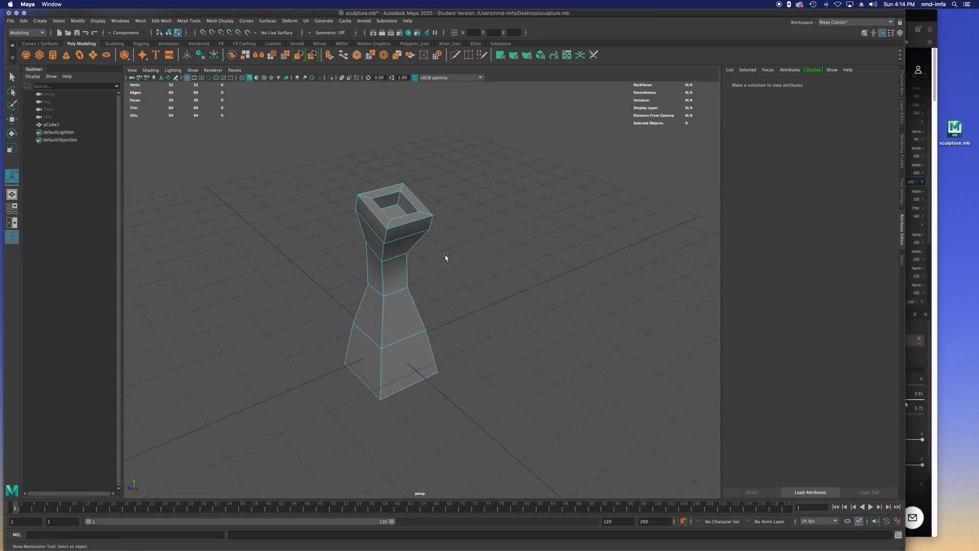
- Select the whole sculpture in object mode and save the scene, accepting the Student Version notice
scroll(395, 254, "up", 5)
right_click_drag(397, 254, 430, 245)
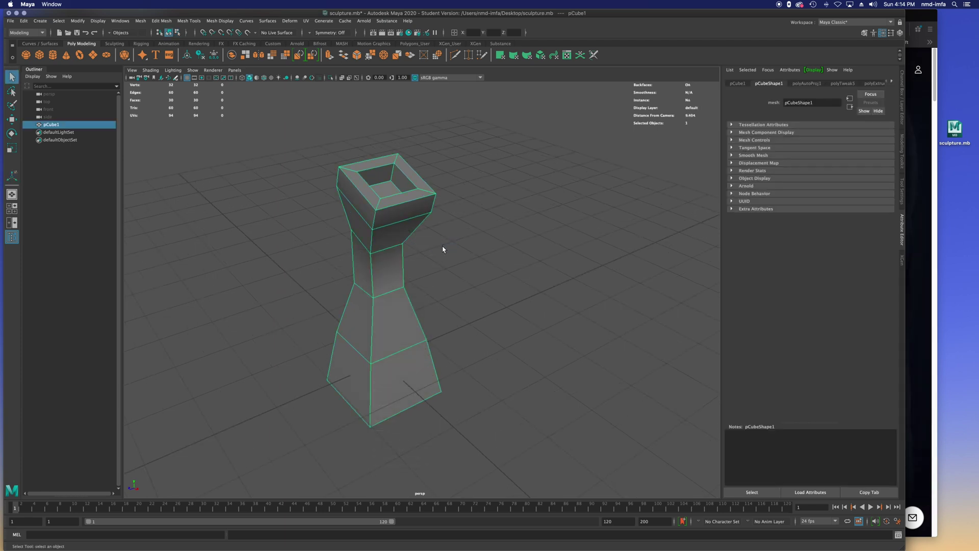
key("super+s")
left_click(472, 295)
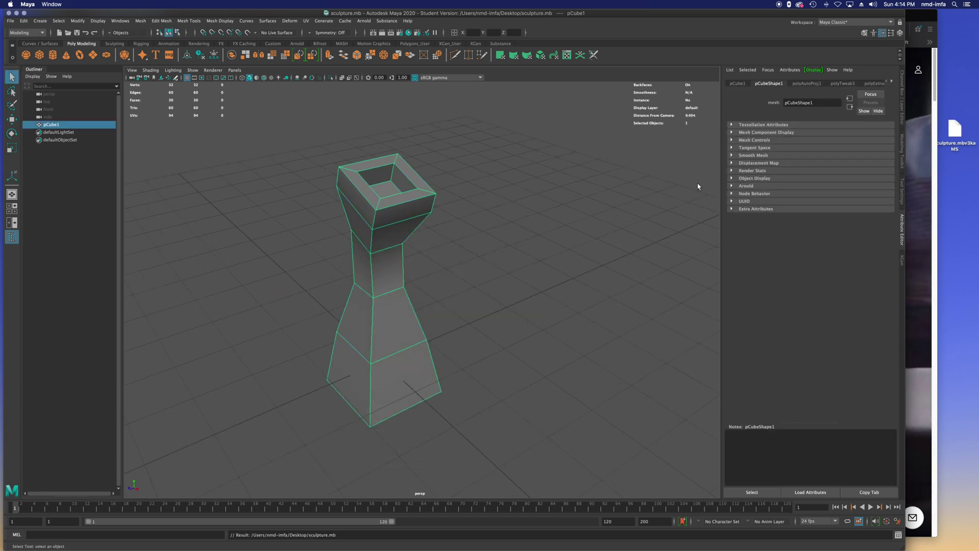
- Delete the sculpture's construction history, view its aiStandardSurface1 material attributes and save the scene again
left_click(23, 21)
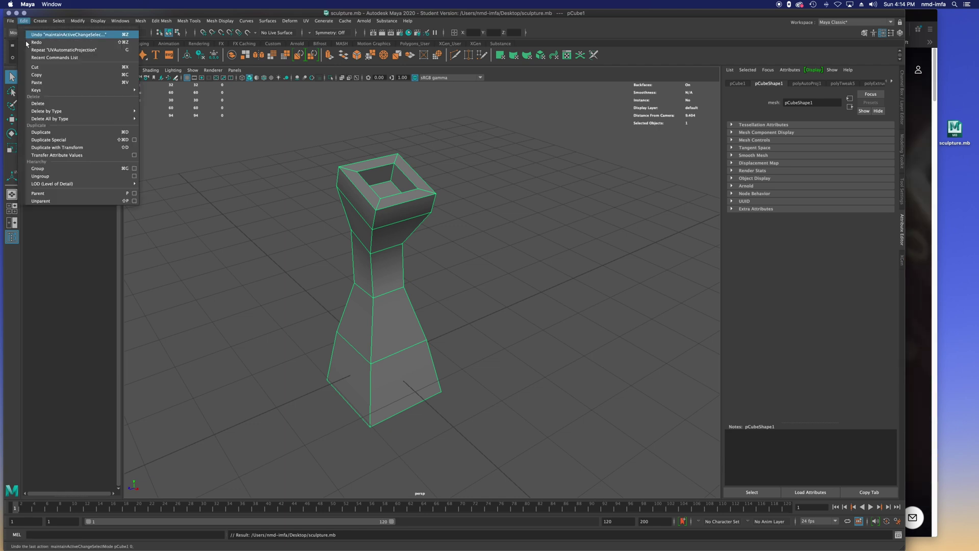
mouse_move(61, 119)
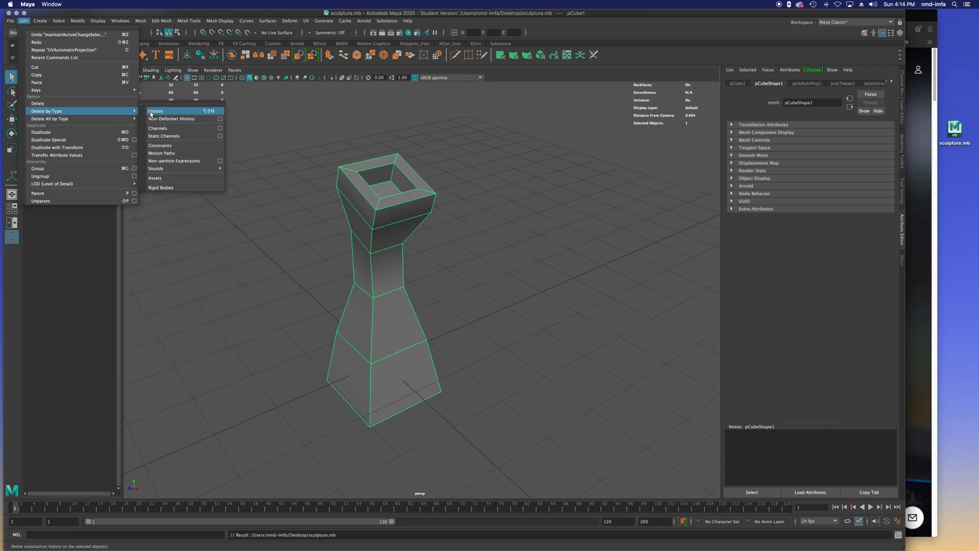
left_click(154, 118)
left_click(806, 83)
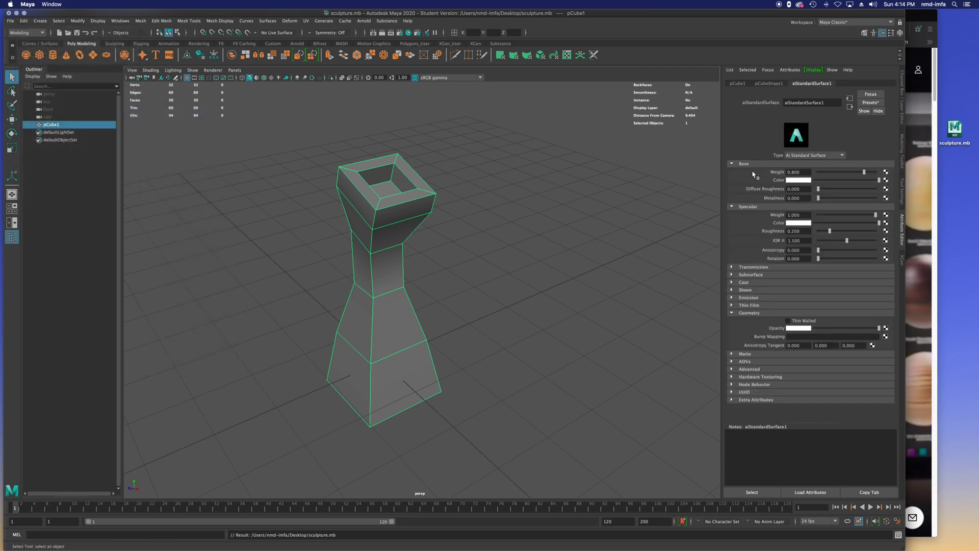
key("super+s")
left_click(478, 297)
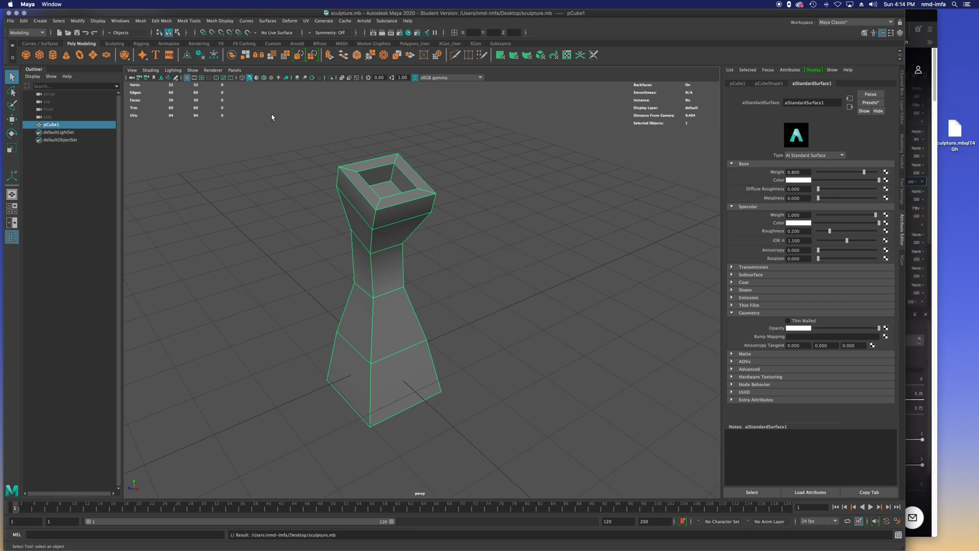
- Export the selected sculpture to the Desktop as an FBX file named sculpture
left_click(10, 22)
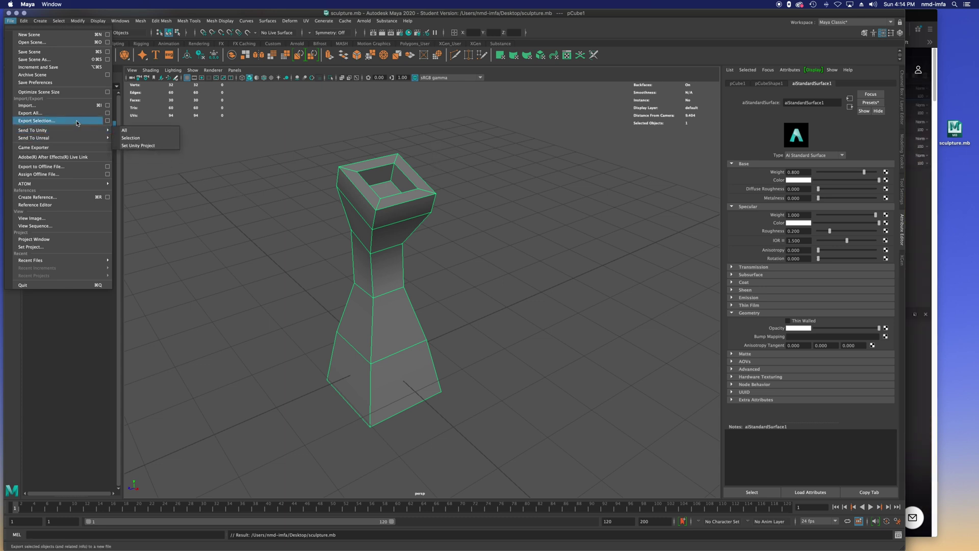
left_click(71, 121)
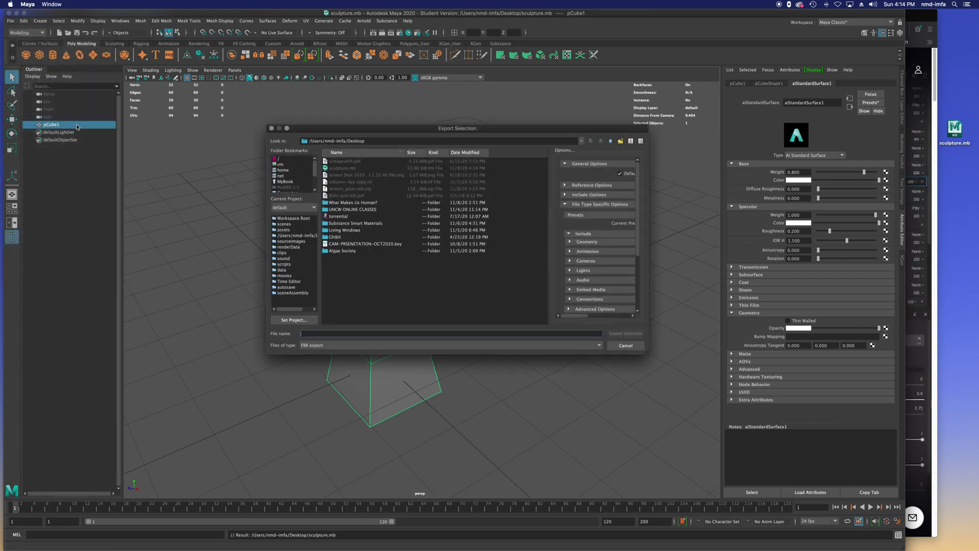
left_click(316, 346)
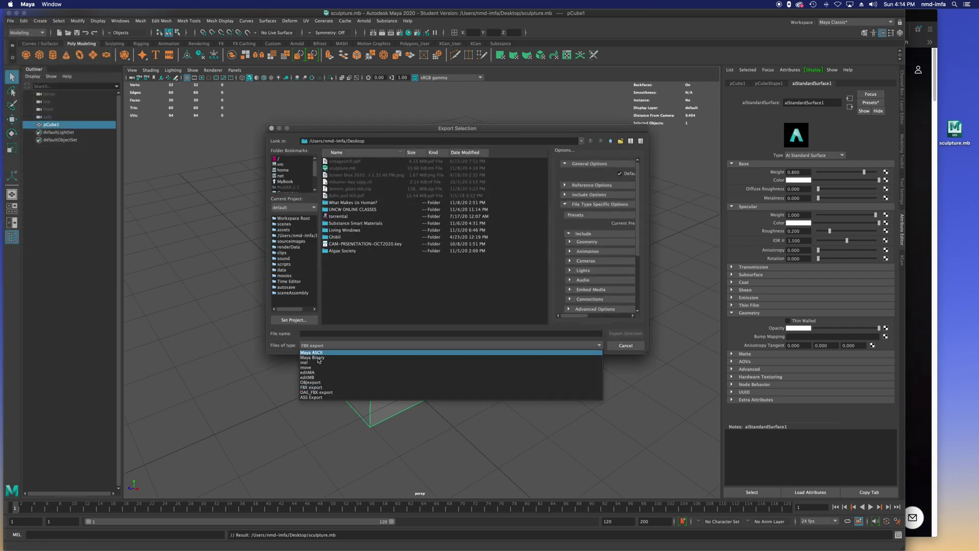
left_click(316, 388)
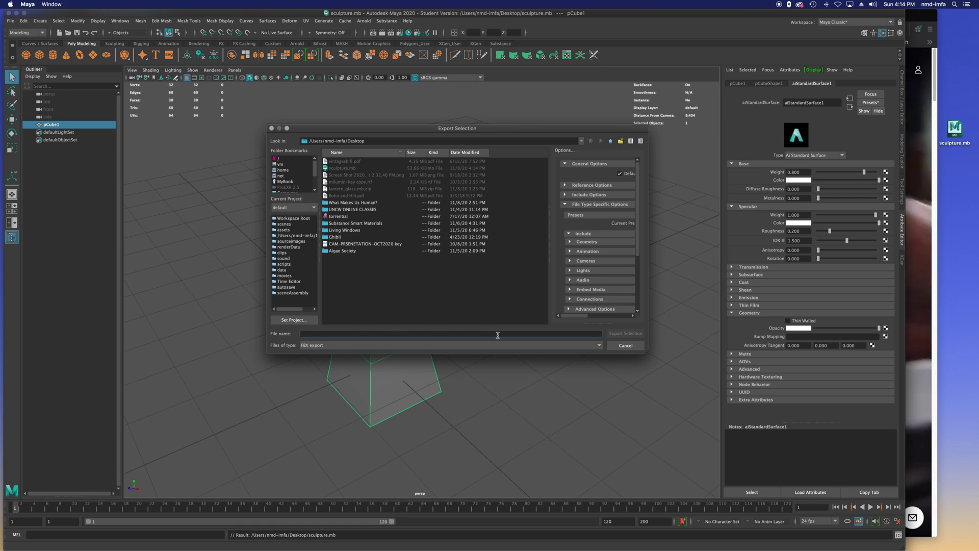
type("sculpture")
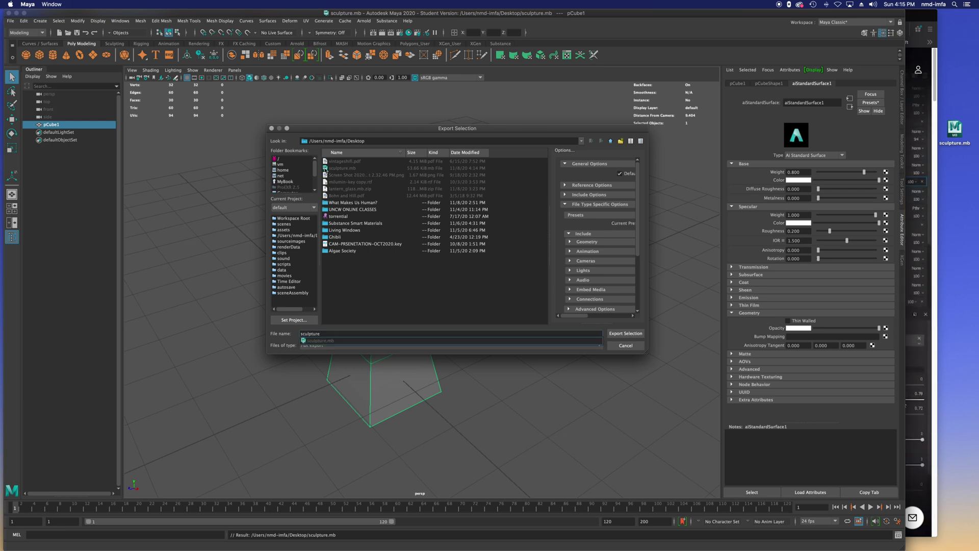
scroll(299, 183, "down", 2)
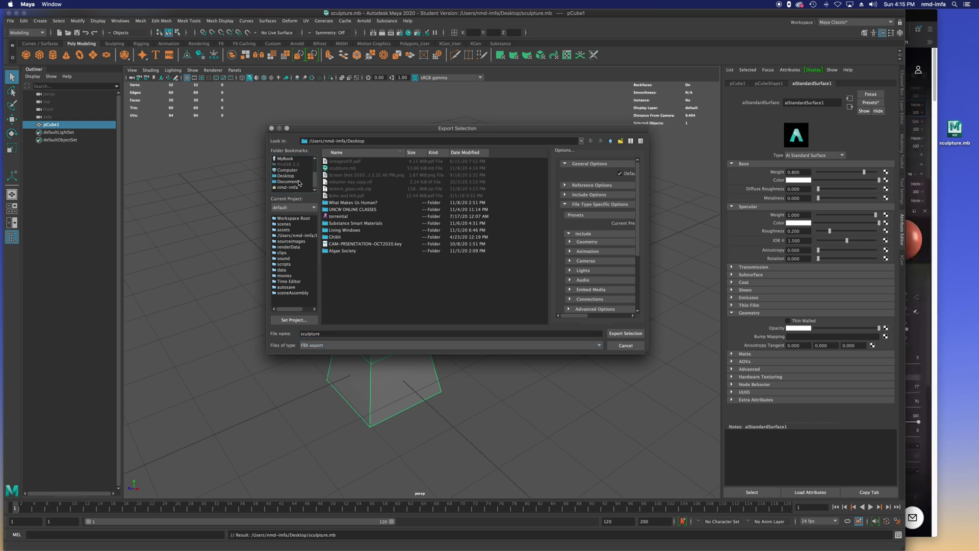
left_click(625, 333)
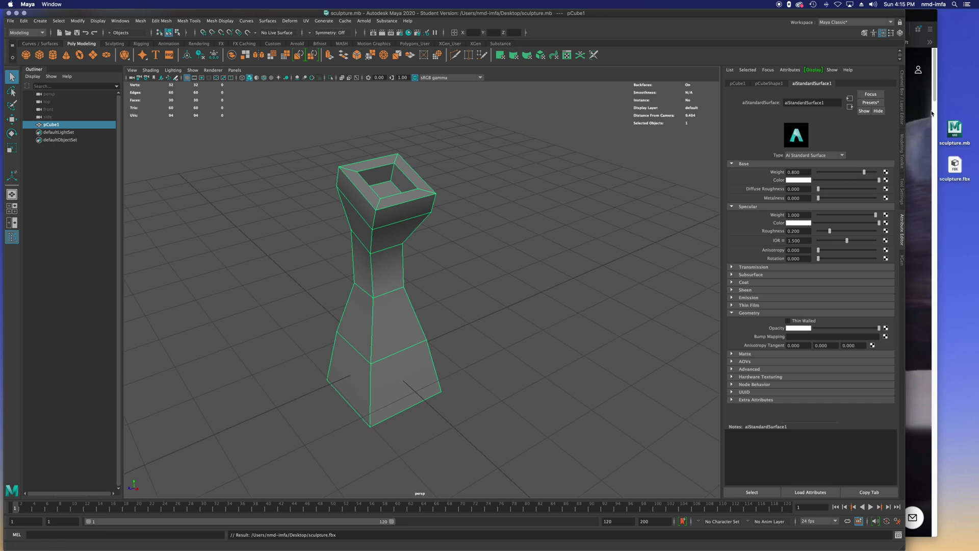
- Check the exported sculpture.fbx and the sculpture.mb file on the Desktop, and switch to Substance Painter
left_click(955, 164)
left_click(955, 131)
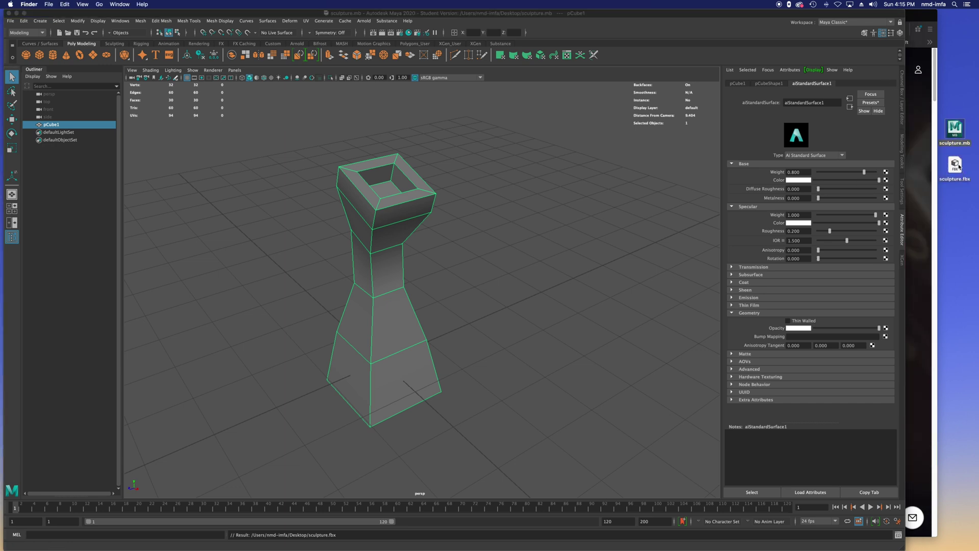
left_click(527, 250)
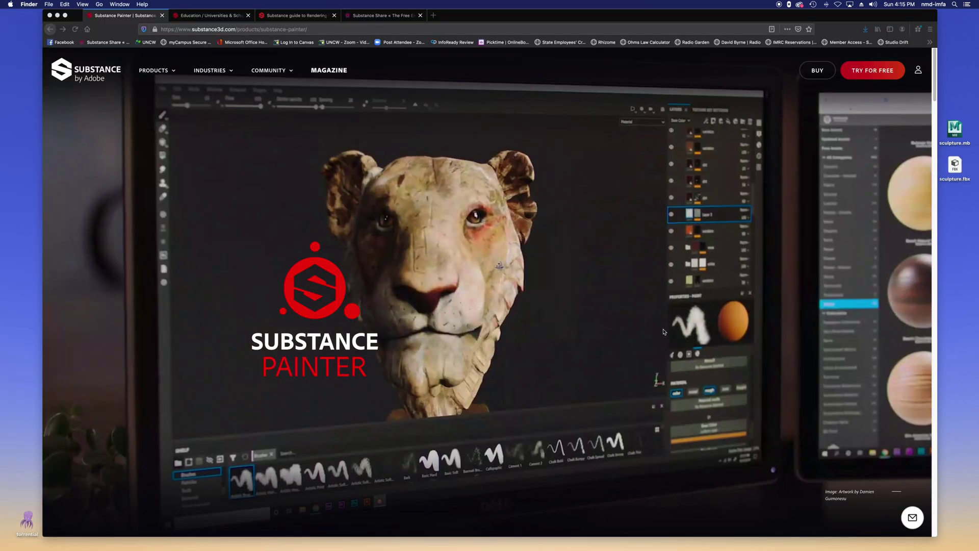
mouse_move(427, 545)
left_click(540, 540)
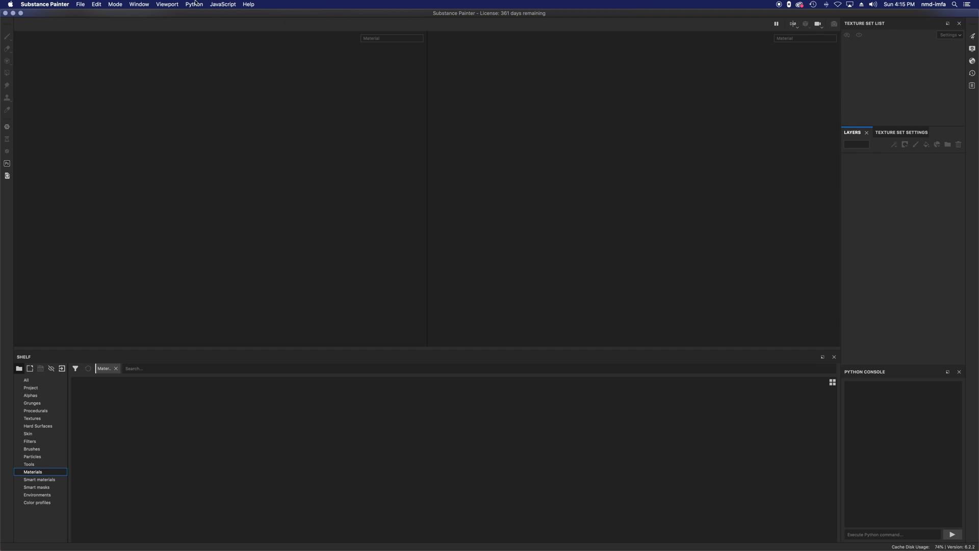
- Create a new project from the Desktop file sculpture.fbx with a document resolution of 2048
left_click(84, 5)
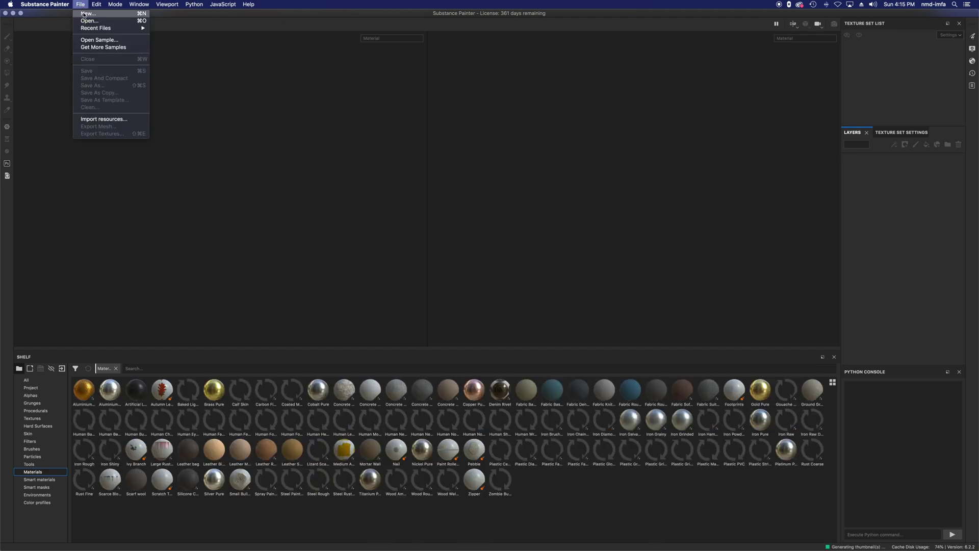
left_click(85, 14)
left_click(568, 170)
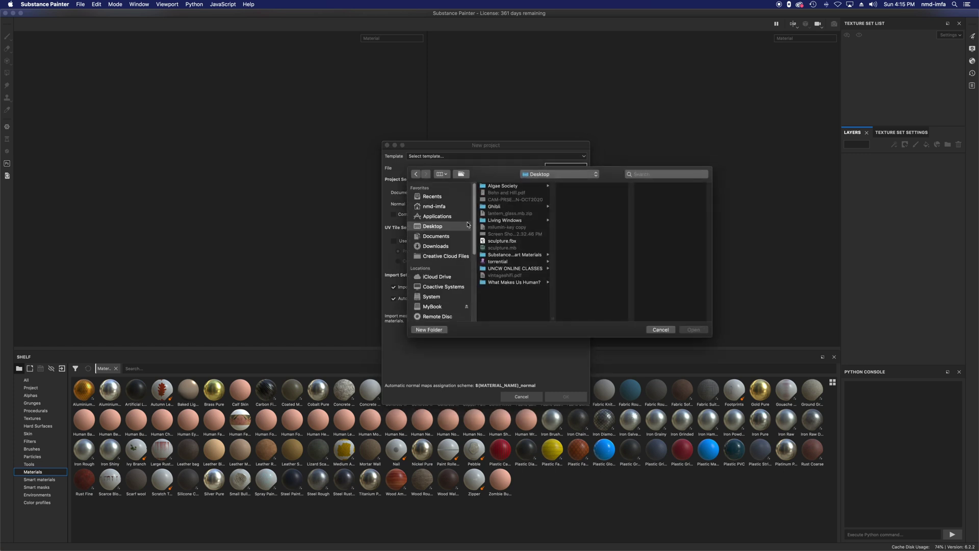
left_click(503, 241)
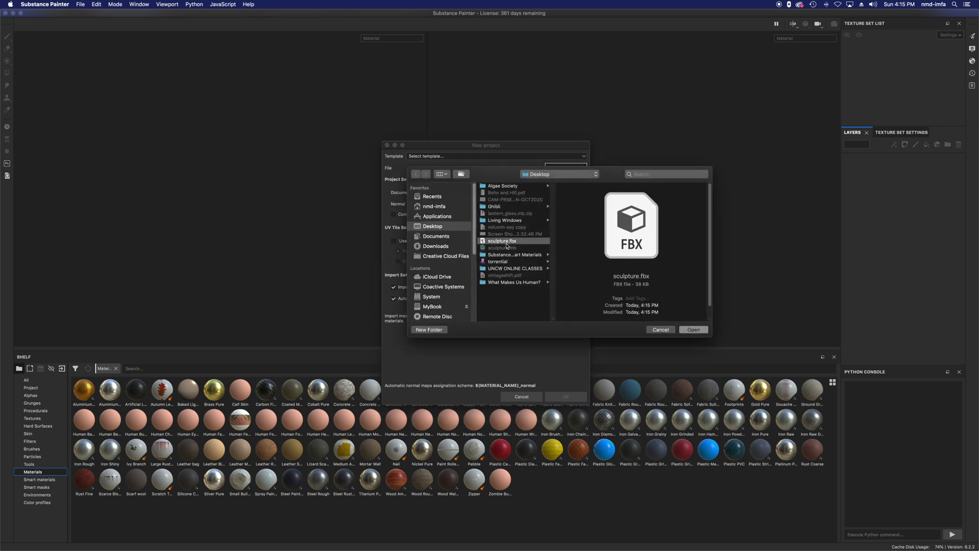
left_click(693, 329)
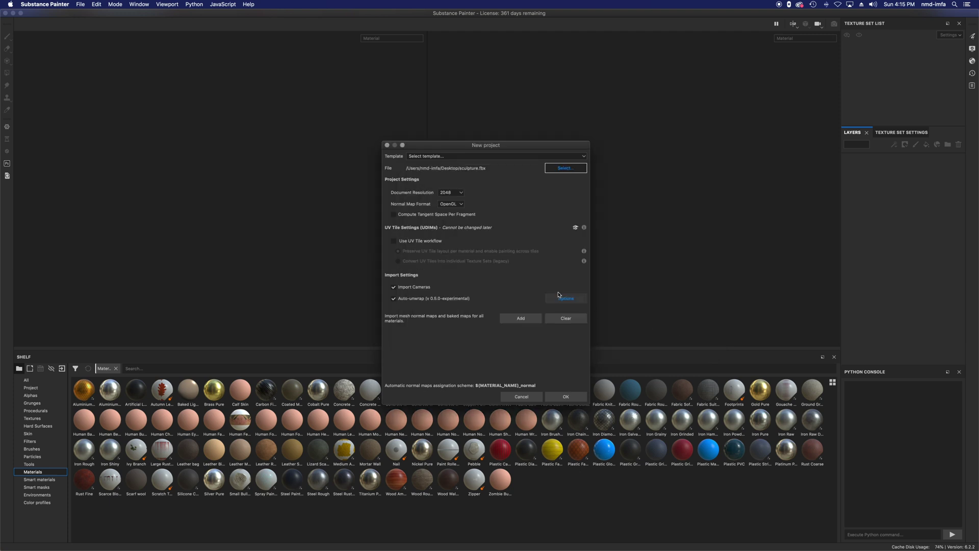
left_click(459, 194)
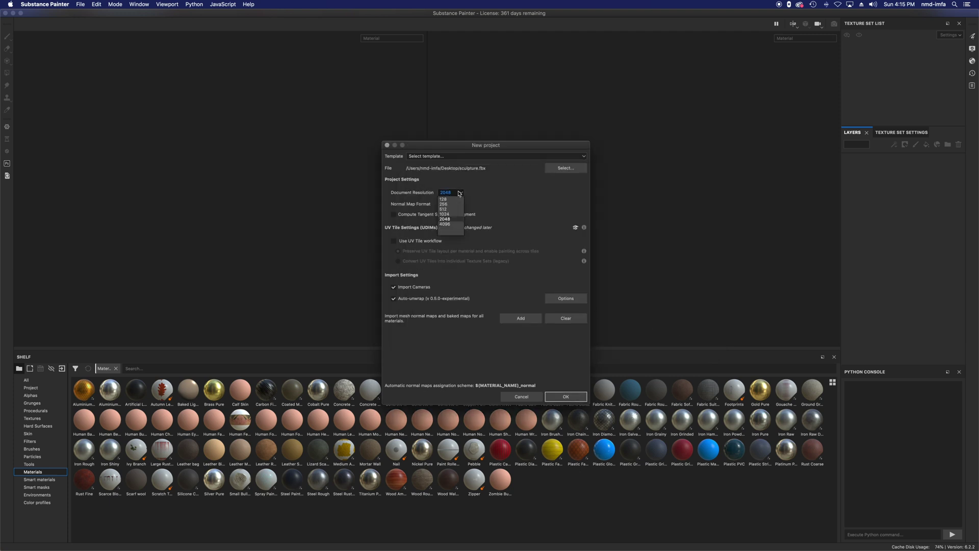
left_click(454, 219)
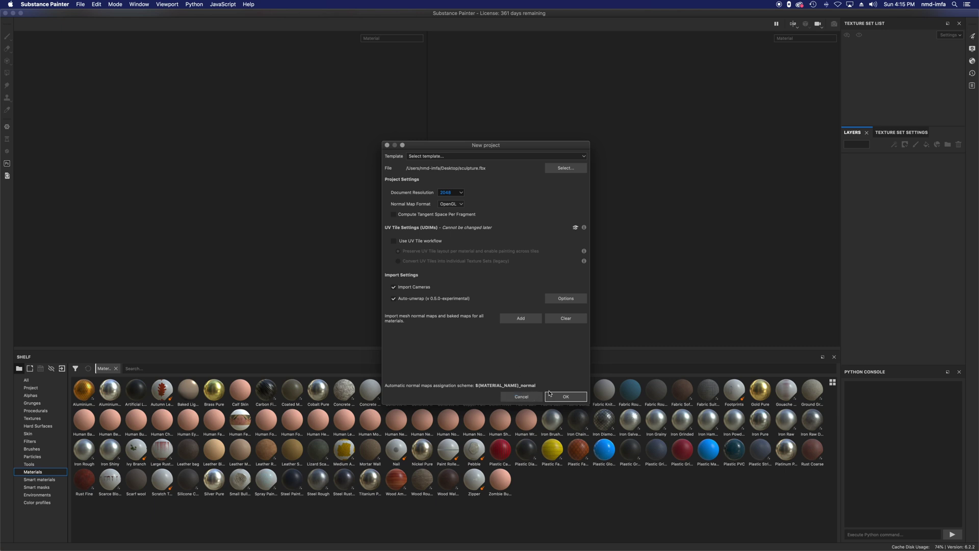
left_click(566, 397)
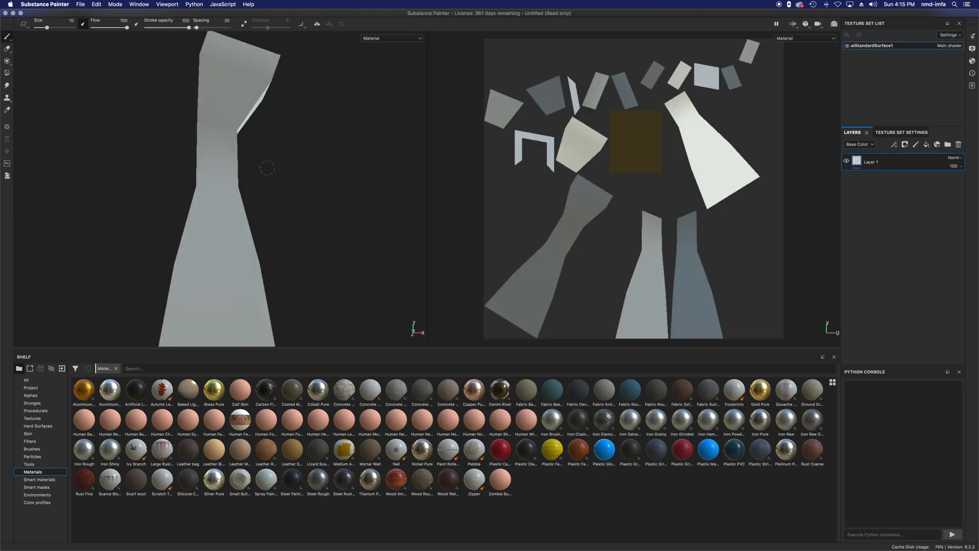
- Try painting the whole sculpture with the orange Aluminium material at brush size 70.33, and undo the strokes
left_click_drag(268, 192, 306, 223, "alt")
scroll(191, 236, "down", 5)
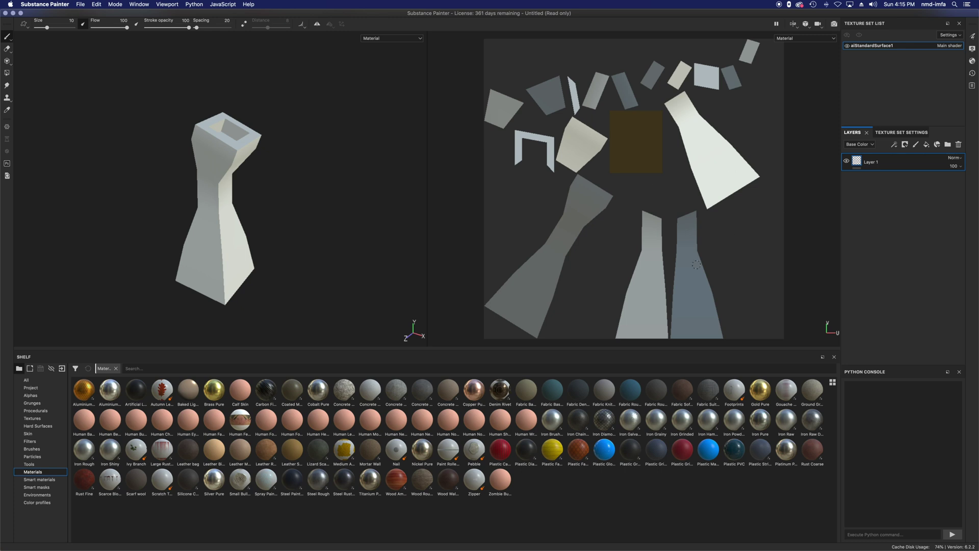
left_click_drag(322, 239, 285, 258, "alt")
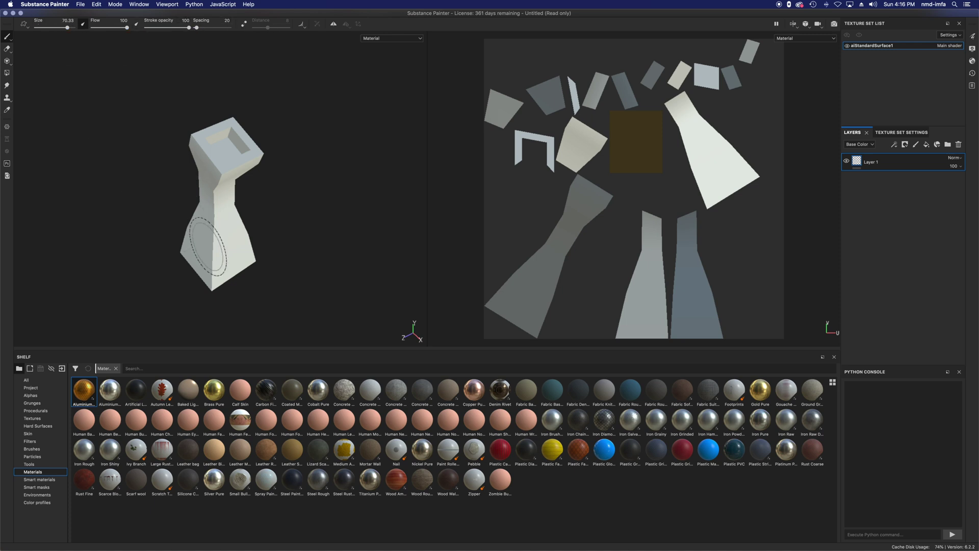
mouse_move(223, 252)
left_mouse_down()
mouse_move(227, 214)
mouse_move(237, 246)
mouse_move(224, 149)
mouse_move(260, 153)
mouse_move(200, 165)
mouse_move(224, 135)
mouse_move(214, 260)
mouse_move(202, 229)
mouse_move(219, 277)
mouse_move(262, 278)
mouse_move(225, 214)
mouse_move(262, 135)
mouse_move(250, 282)
left_mouse_up()
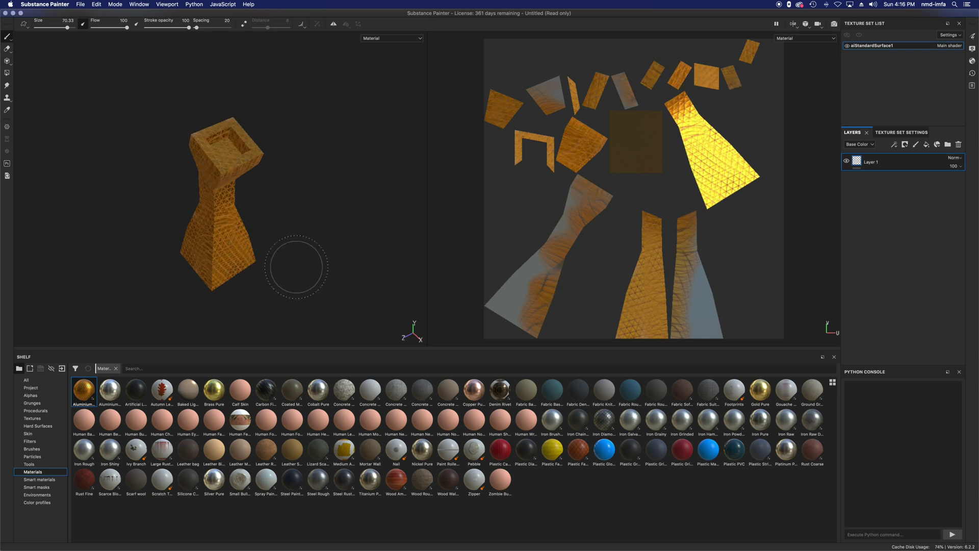
key("super+z")
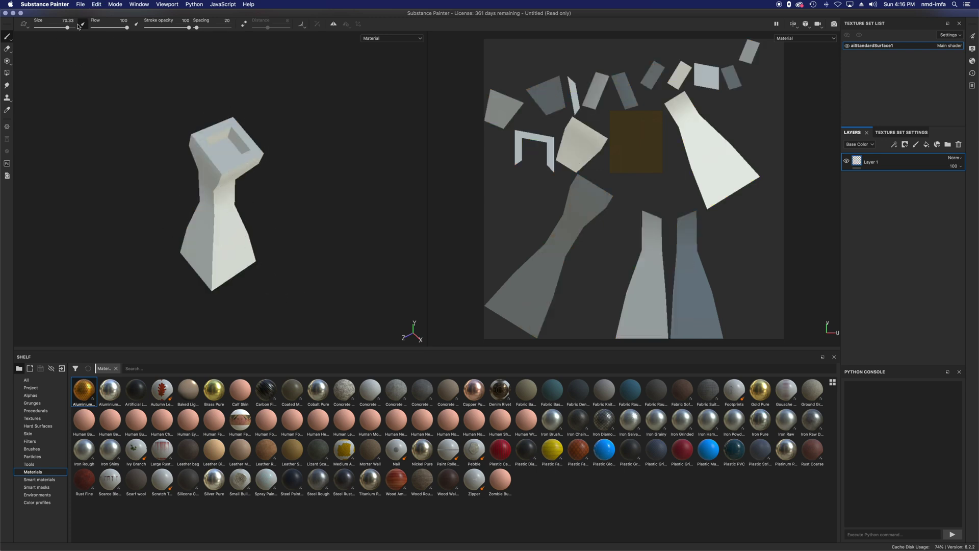
- Set the brush size to 100, try painting the sculpture's top with the orange Aluminium material, and undo the strokes
left_click_drag(72, 29, 77, 28)
left_click_drag(219, 143, 228, 148)
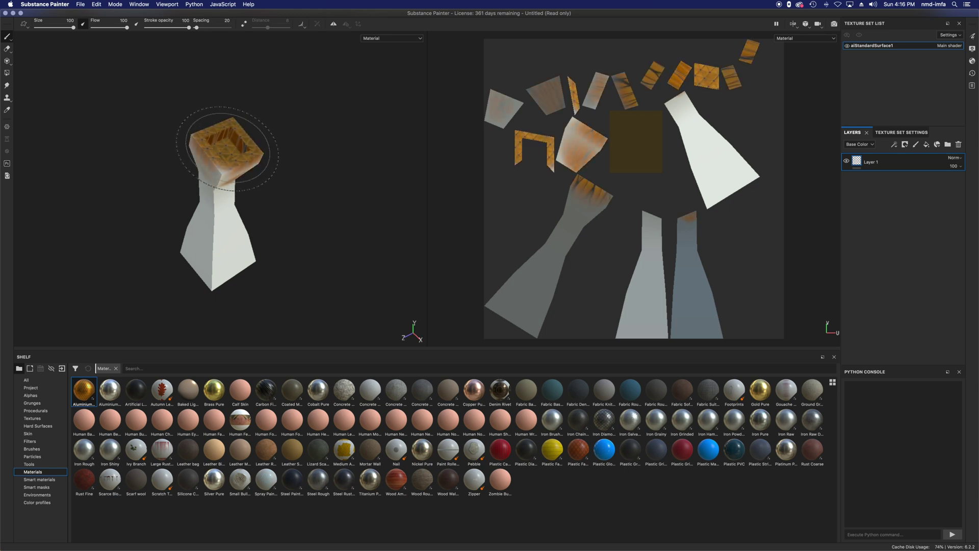
key("super+z")
key("super+z")
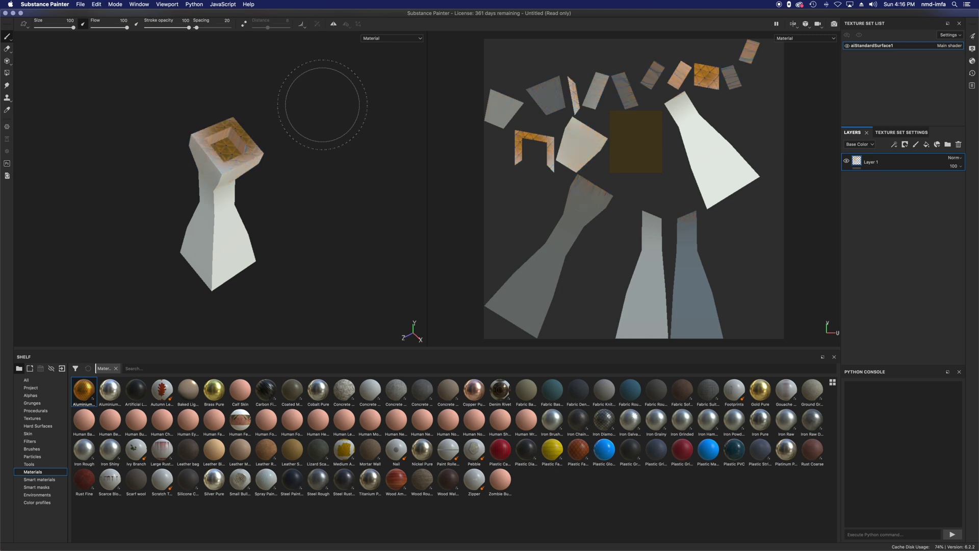
- Try painting with the orange Aluminium material at brush flow 11, undo it, and retry on the lower body at a higher flow
left_click_drag(122, 27, 96, 27)
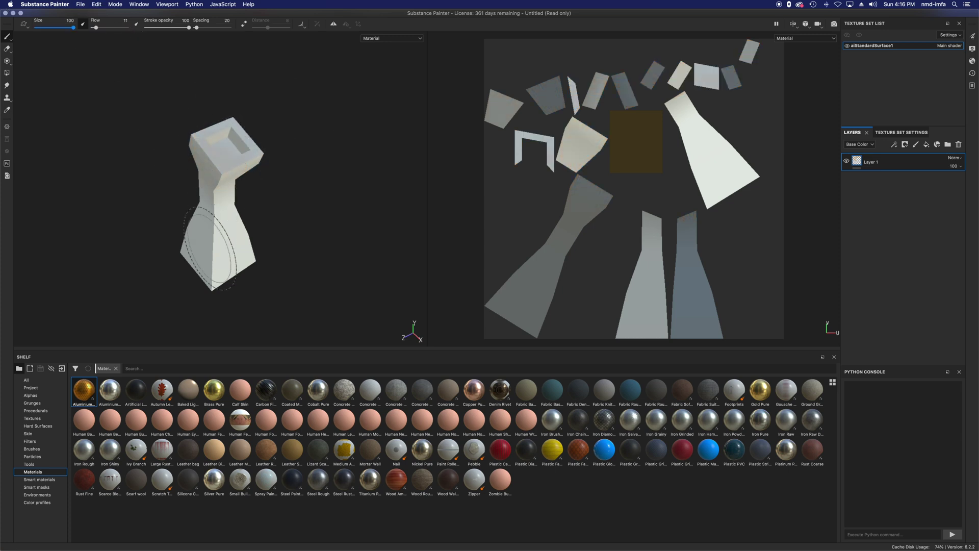
key("super+z")
left_click_drag(96, 27, 113, 27)
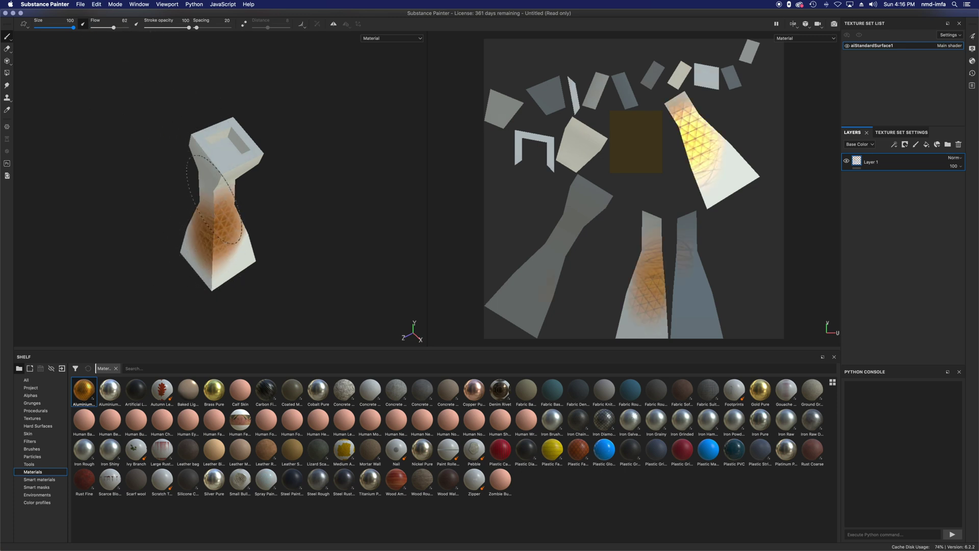
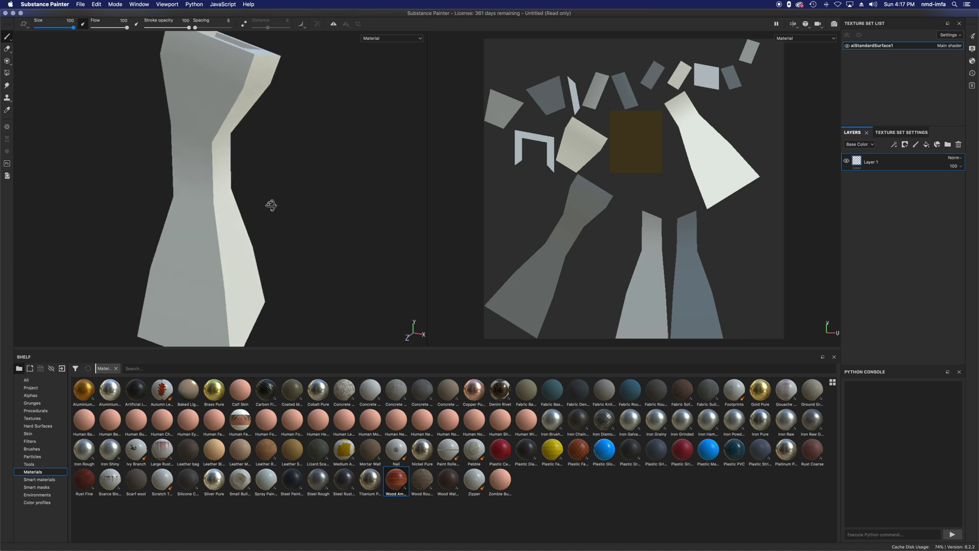
- Try painting the sculpture's body with the reddish wood material at brush size 100, and undo the strokes
mouse_move(248, 216)
left_mouse_down("alt")
mouse_move(256, 265)
mouse_move(214, 212)
mouse_move(228, 257)
mouse_move(225, 203)
mouse_move(204, 267)
mouse_move(214, 239)
mouse_move(244, 236)
mouse_move(218, 230)
left_mouse_up("alt")
scroll(227, 232, "down", 2)
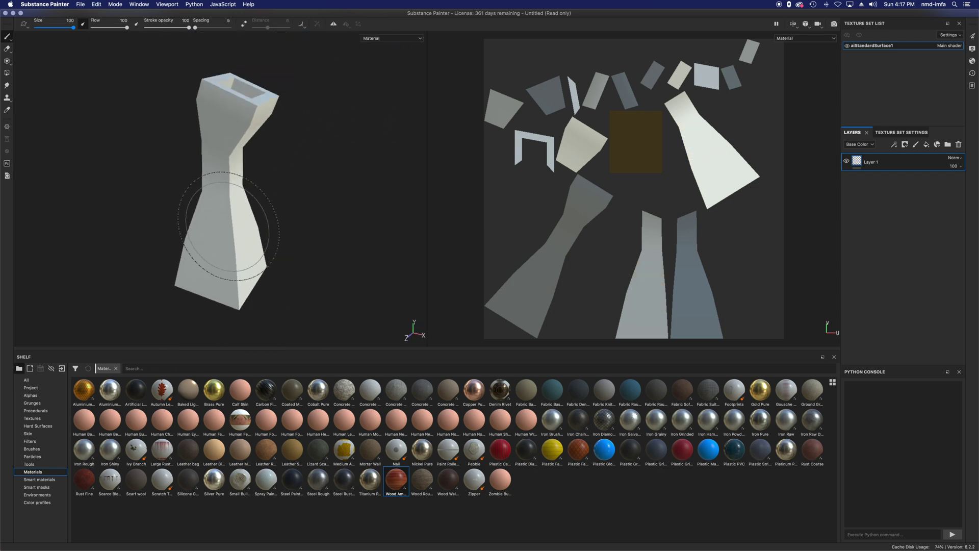
scroll(226, 226, "up", 5)
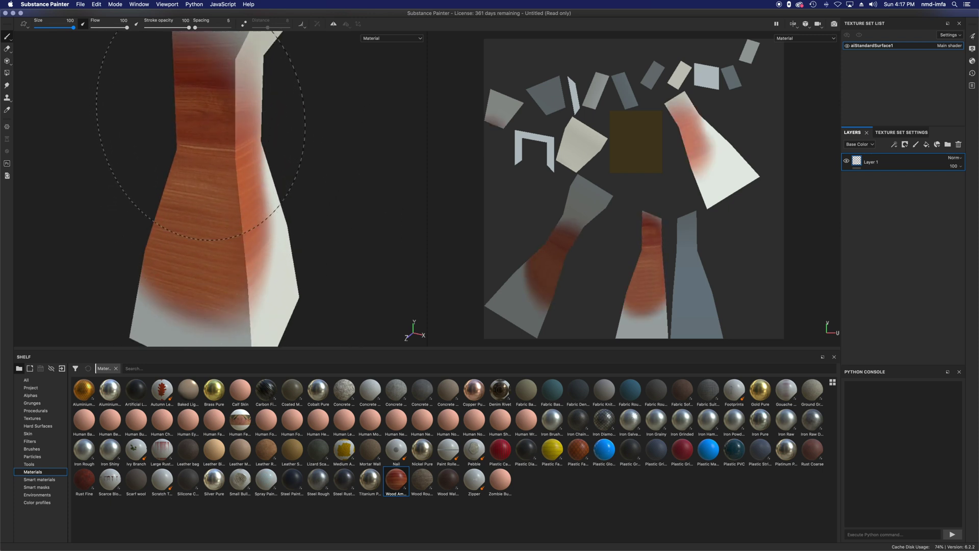
mouse_move(201, 135)
left_mouse_down()
mouse_move(276, 258)
mouse_move(307, 266)
mouse_move(260, 255)
mouse_move(124, 287)
mouse_move(189, 179)
mouse_move(212, 110)
mouse_move(297, 125)
left_mouse_up()
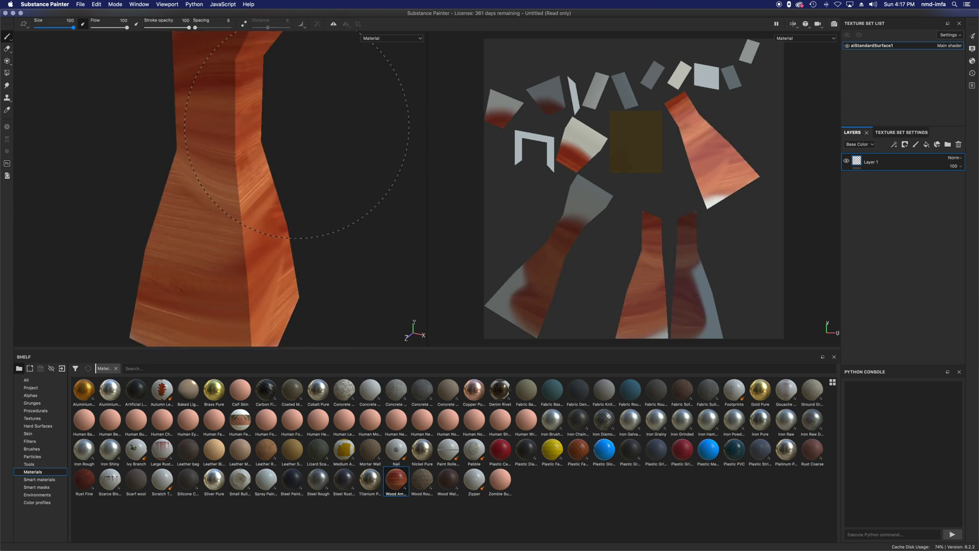
key("ctrl+z")
- Add a second paint layer, then paint the sculpture with the reddish wood material on Layer 1
mouse_move(254, 236)
left_mouse_down("alt")
mouse_move(271, 245)
mouse_move(230, 188)
mouse_move(212, 250)
mouse_move(234, 214)
mouse_move(219, 208)
left_mouse_up("alt")
scroll(219, 208, "down", 4)
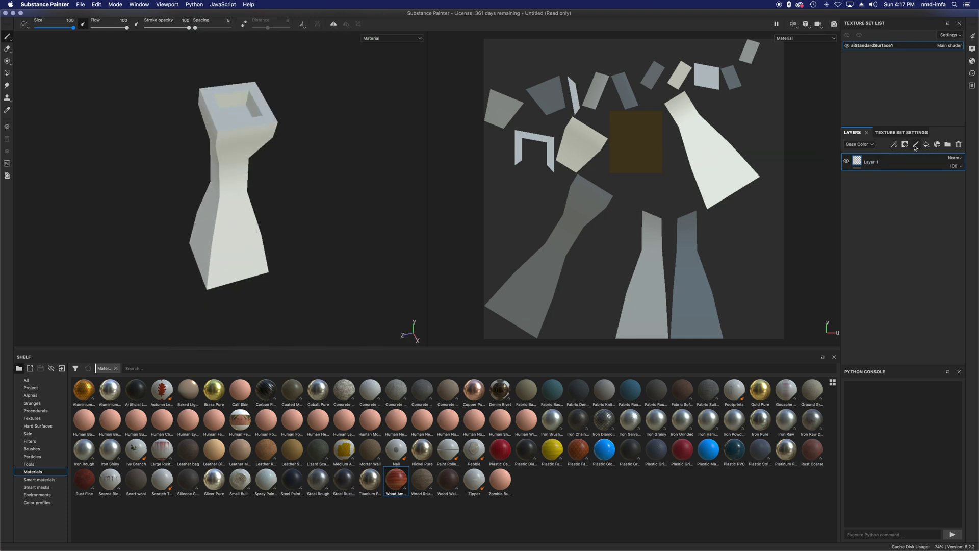
left_click(872, 179)
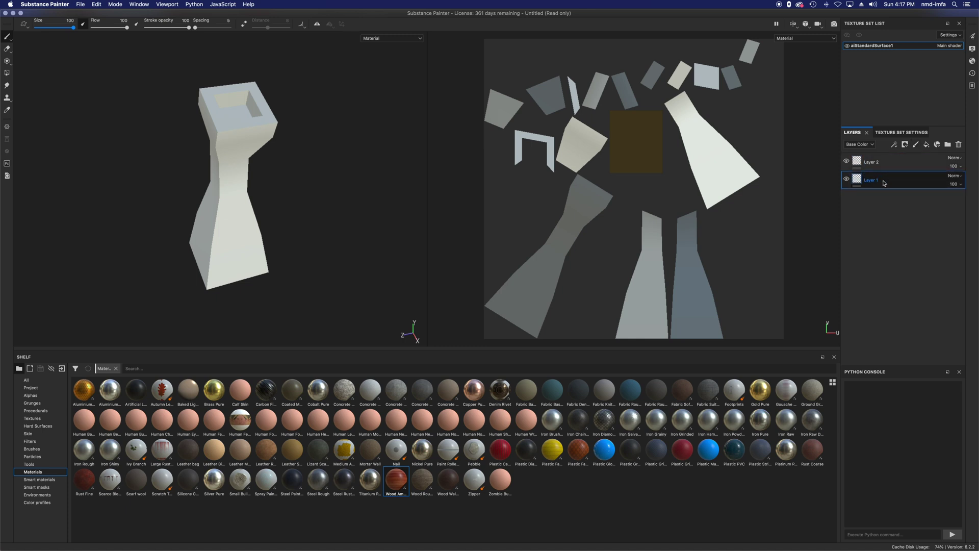
mouse_move(240, 244)
left_mouse_down()
mouse_move(205, 225)
mouse_move(223, 148)
mouse_move(242, 155)
mouse_move(233, 261)
mouse_move(212, 261)
mouse_move(208, 138)
mouse_move(255, 123)
left_mouse_up()
- Paint the sculpture's upper part with the orange Aluminium material on Layer 2
left_click(872, 162)
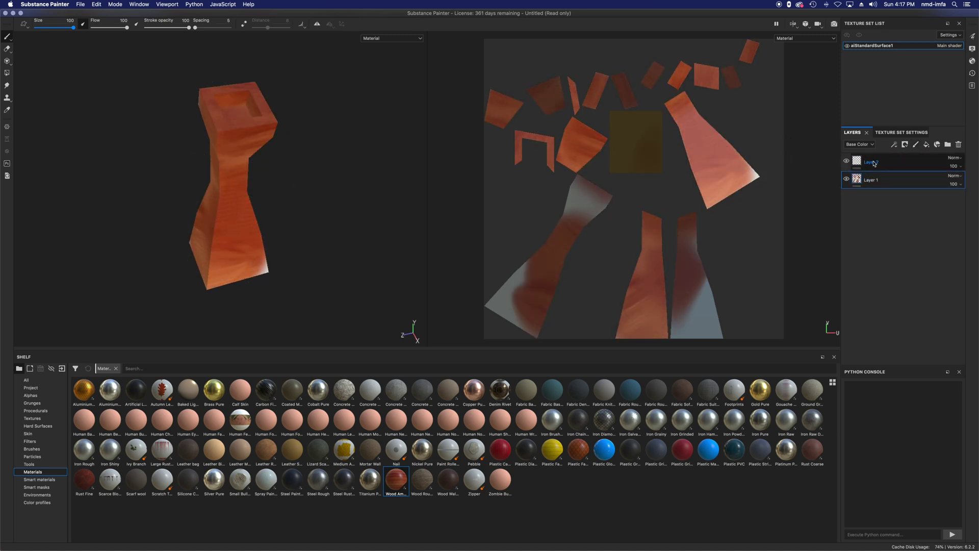
left_click(82, 392)
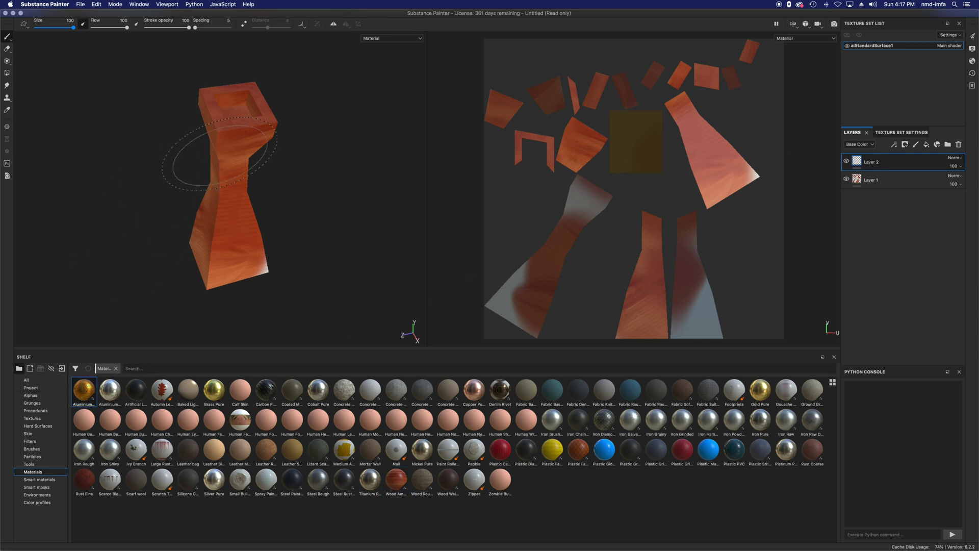
mouse_move(175, 185)
left_mouse_down()
mouse_move(216, 137)
mouse_move(259, 112)
left_mouse_up()
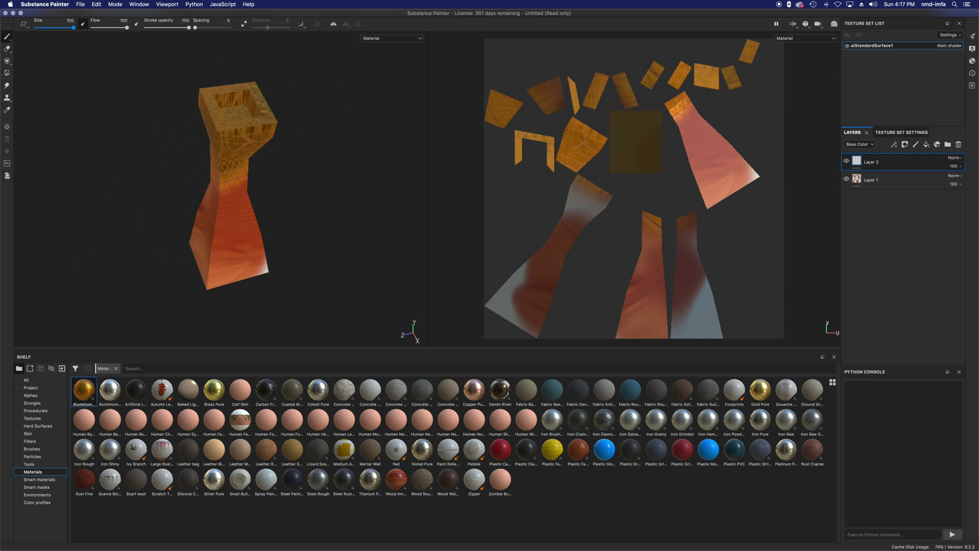
- Try the Multiply, Subtract and Overlay blending modes on Layer 2 at opacity 100, and return it to Normal
left_click(953, 165)
mouse_move(976, 180)
left_mouse_down()
mouse_move(942, 184)
mouse_move(977, 184)
left_mouse_up()
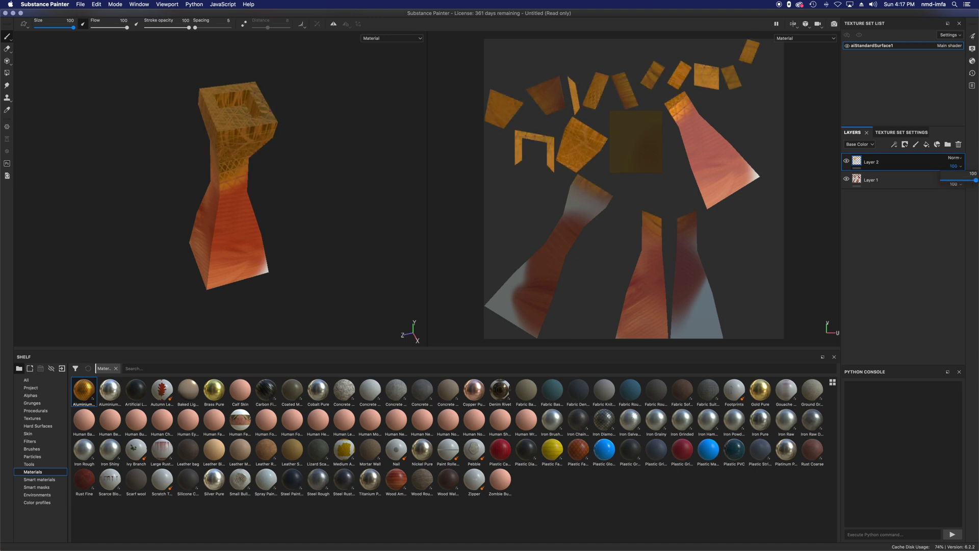
left_click(954, 159)
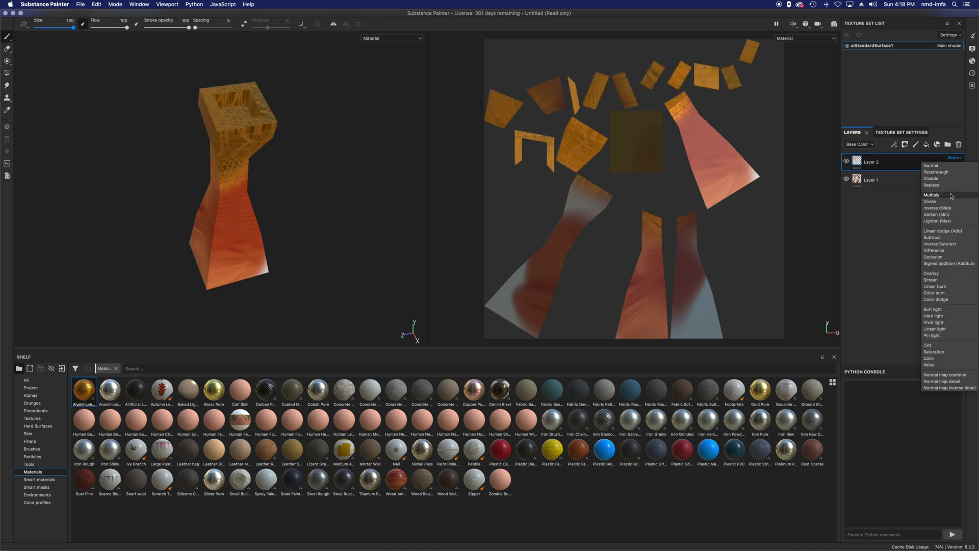
left_click(951, 195)
left_click(954, 158)
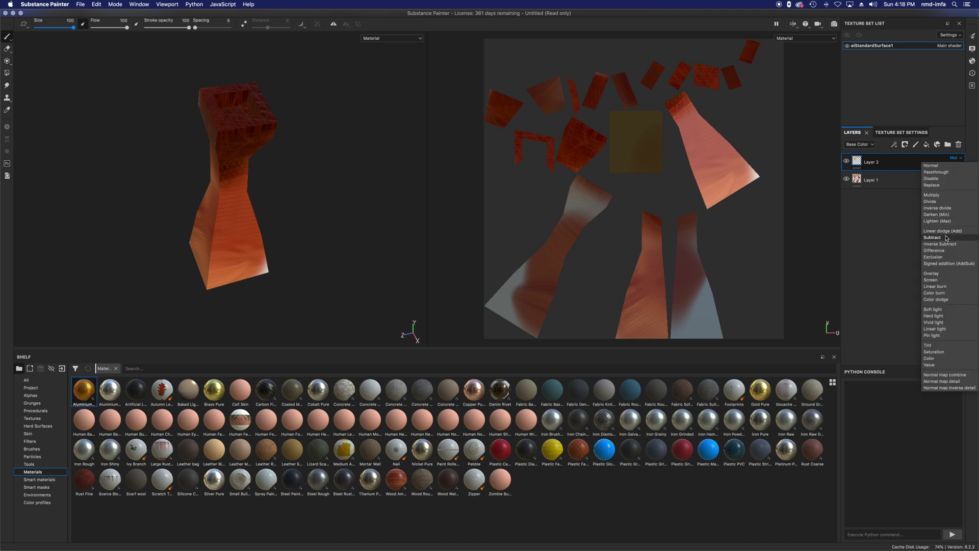
left_click(945, 237)
left_click(953, 160)
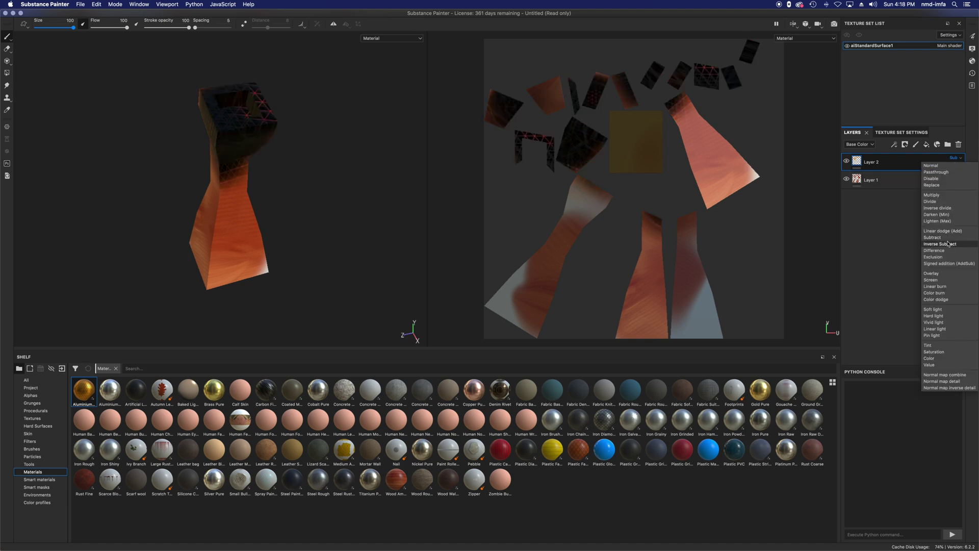
left_click(936, 273)
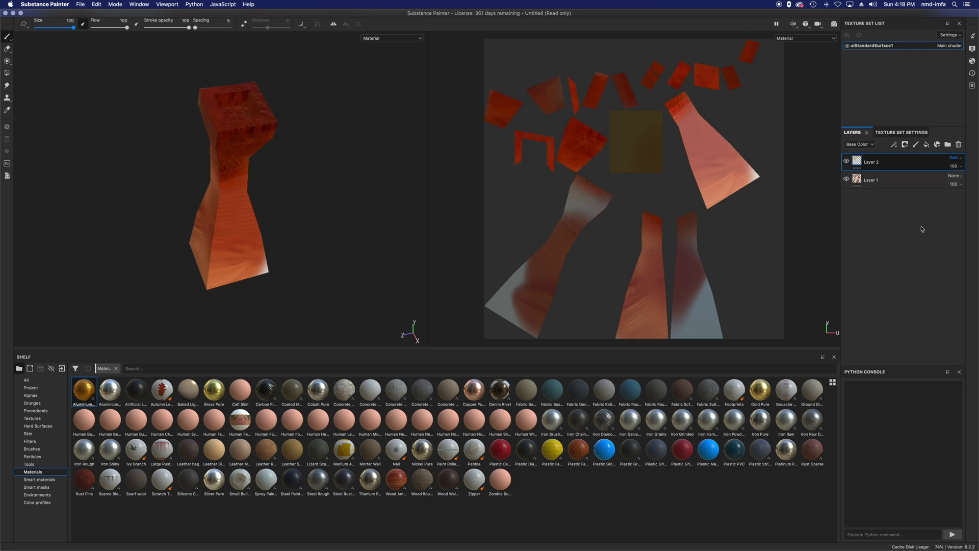
left_click(953, 158)
left_click(951, 167)
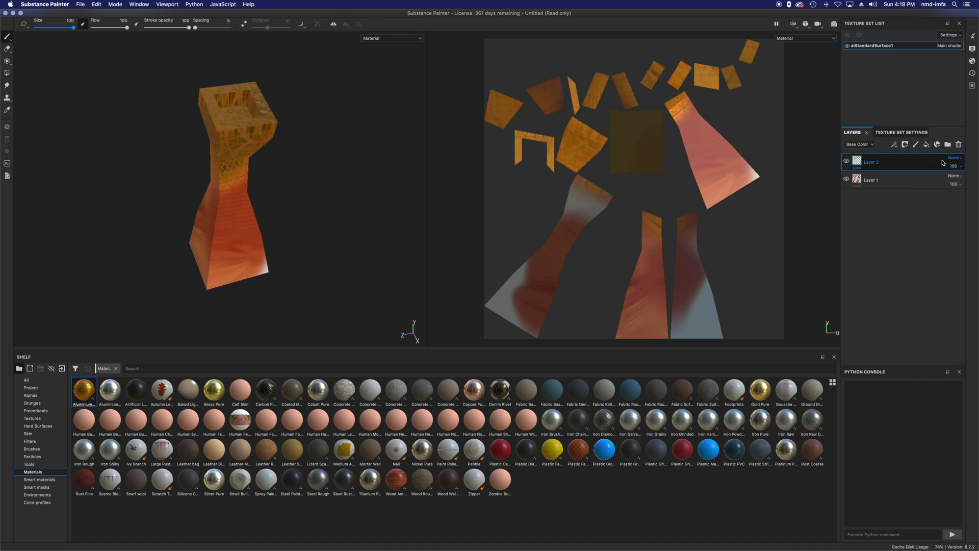
- Toggle Layer 2's visibility to compare the result, and hide both Layer 2 and Layer 1
left_click(847, 161)
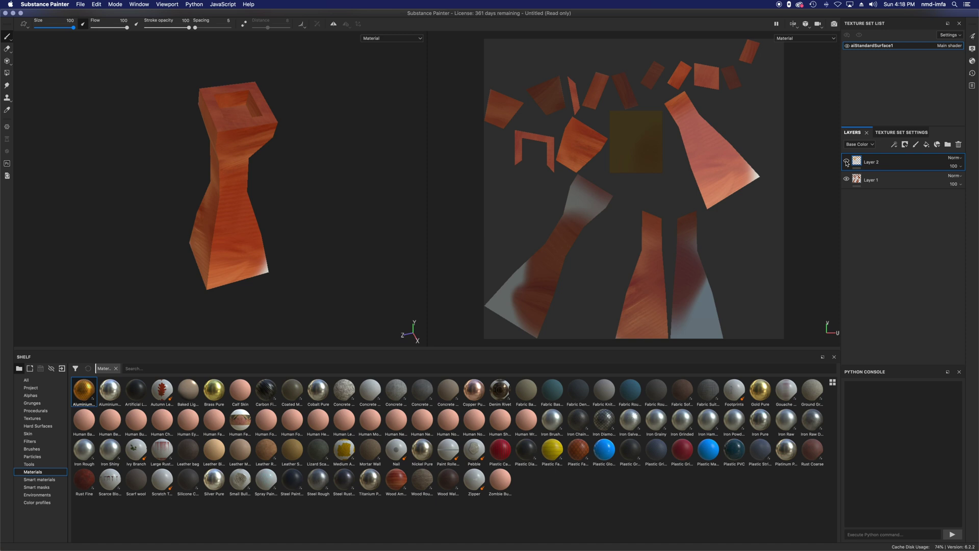
left_click(846, 161)
left_click(846, 161)
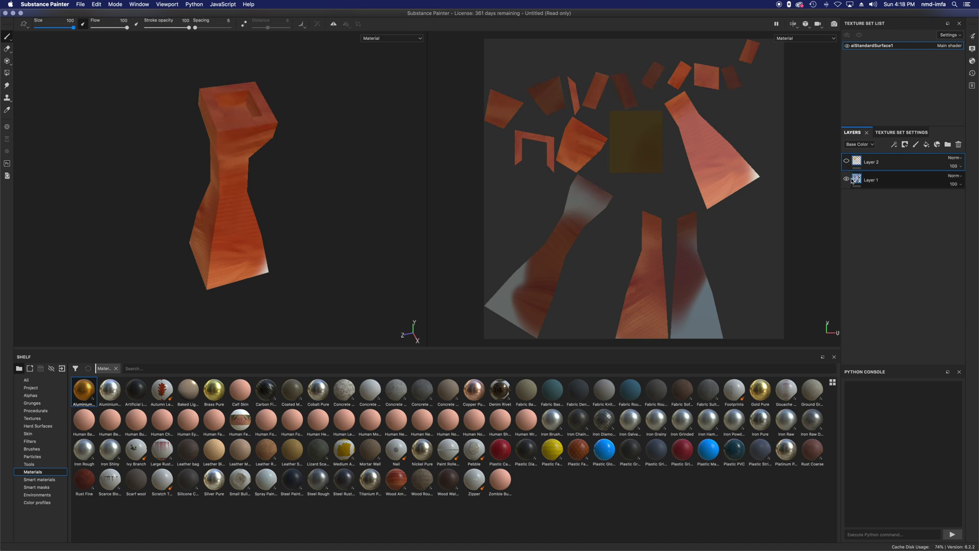
left_click(846, 179)
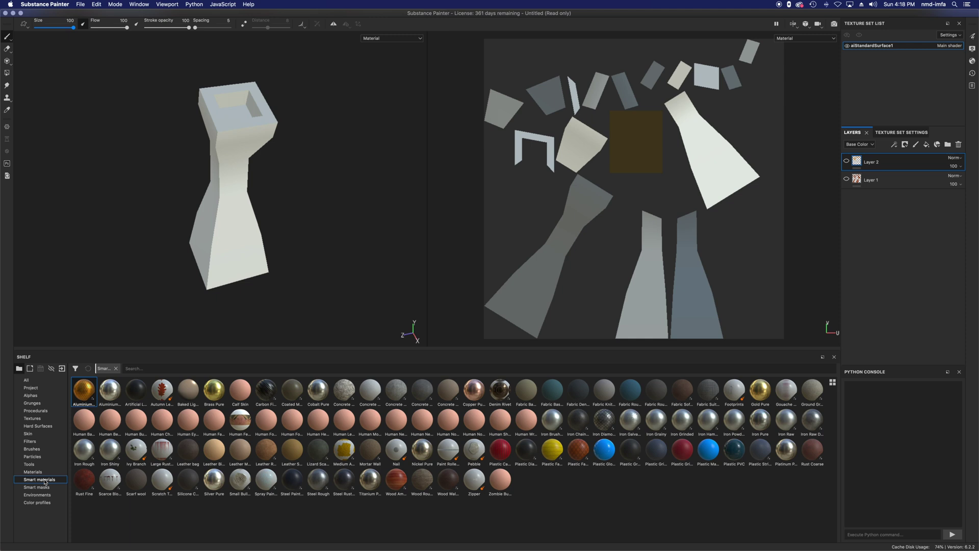
- Try applying the Height Blend smart material to the sculpture twice, and delete both Height Blend layers
left_click(45, 480)
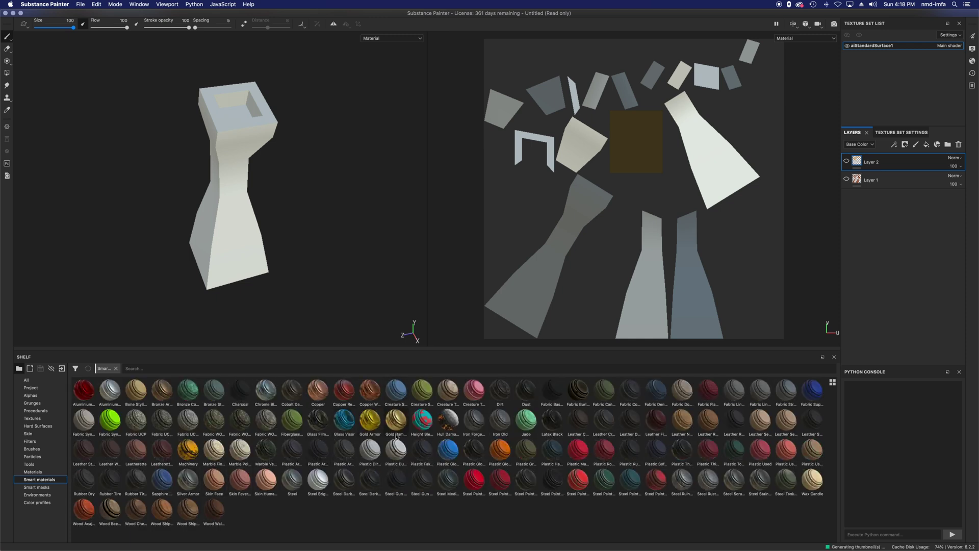
left_click_drag(418, 409, 225, 205)
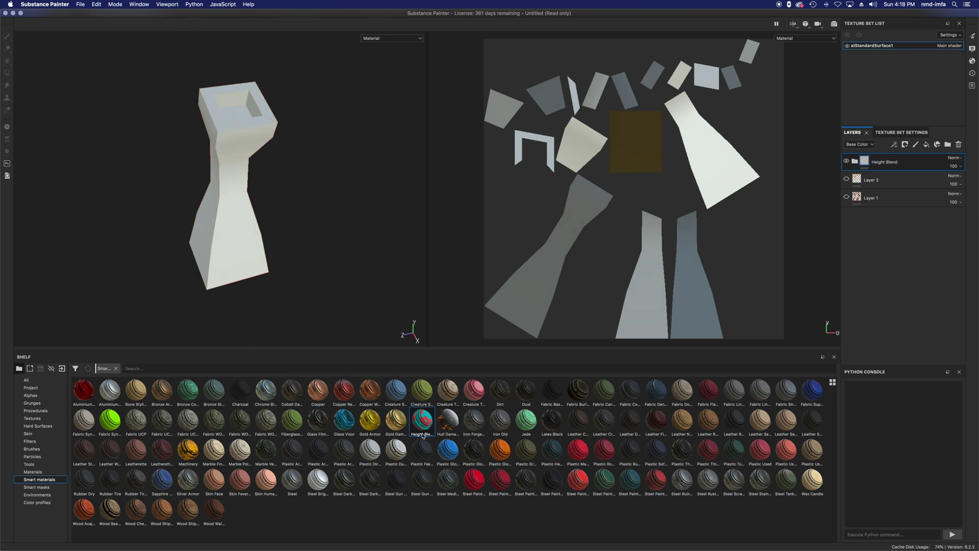
left_click_drag(424, 427, 316, 179)
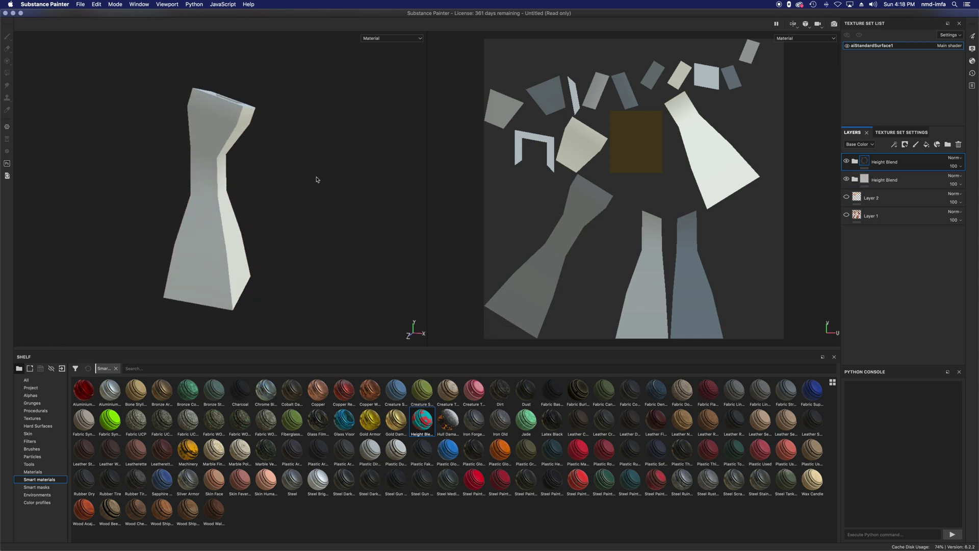
left_click(887, 179)
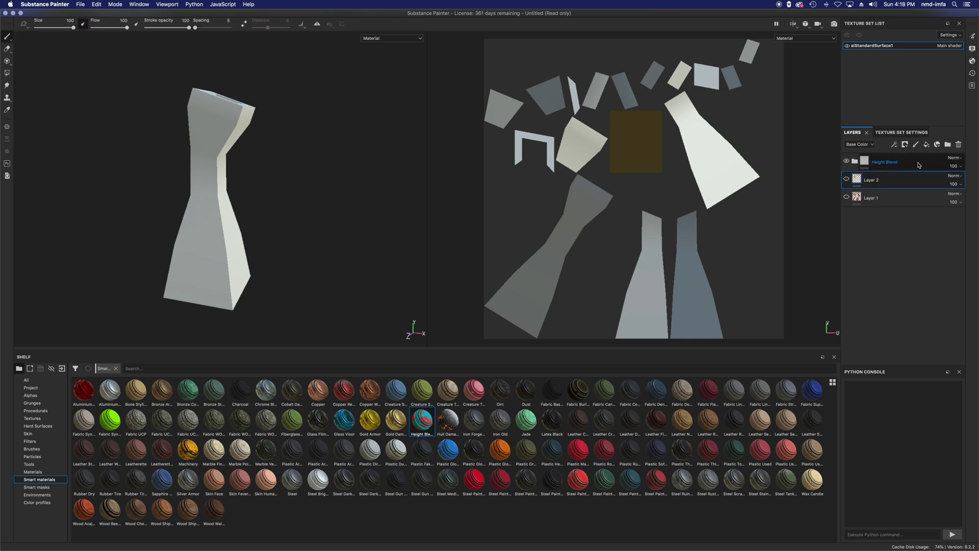
key("Delete")
key("Delete")
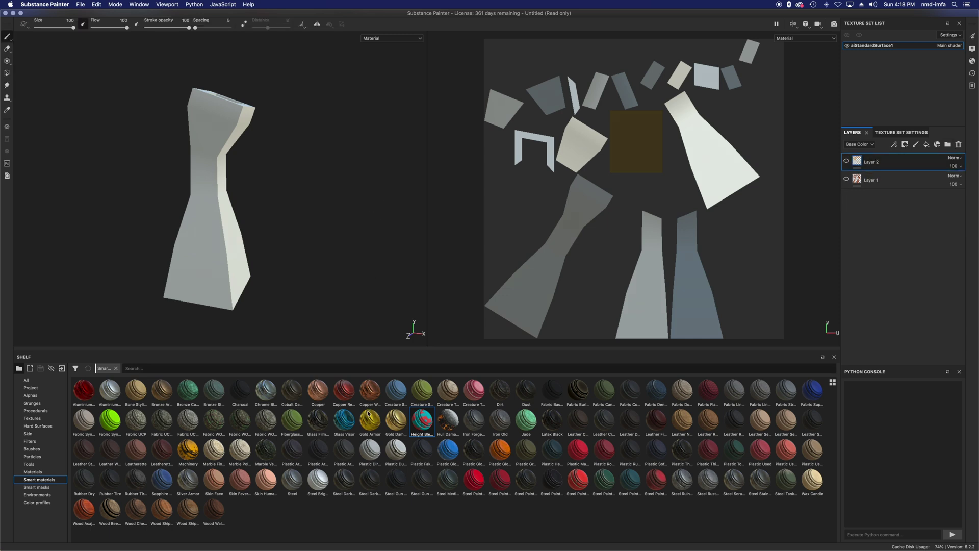
- Try the Glass Visor smart material on the sculpture, view it from another side, and undo it
mouse_move(344, 421)
left_mouse_down()
mouse_move(183, 236)
mouse_move(182, 203)
mouse_move(189, 216)
mouse_move(199, 183)
left_mouse_up()
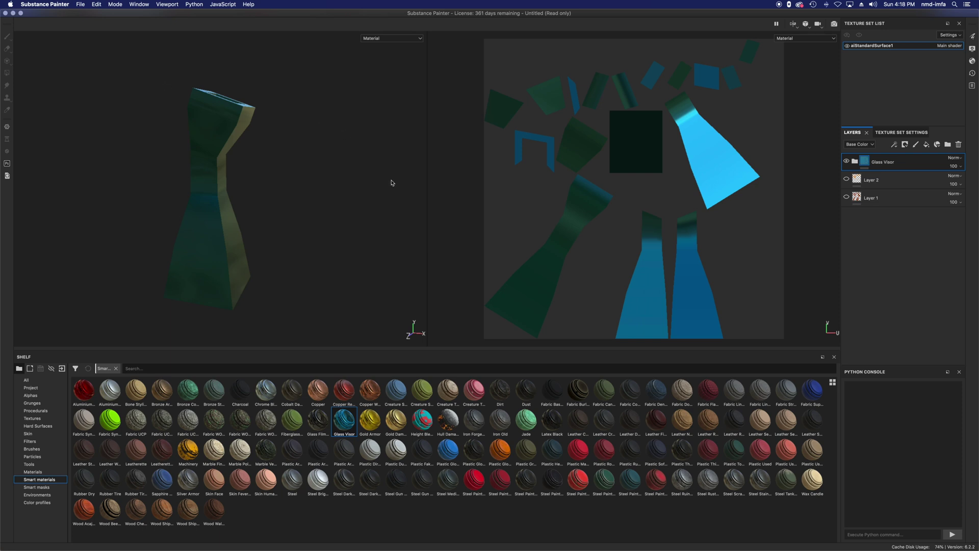
mouse_move(288, 282)
left_mouse_down("alt")
mouse_move(218, 202)
mouse_move(192, 203)
mouse_move(136, 243)
mouse_move(201, 286)
mouse_move(181, 271)
left_mouse_up("alt")
key("super+z")
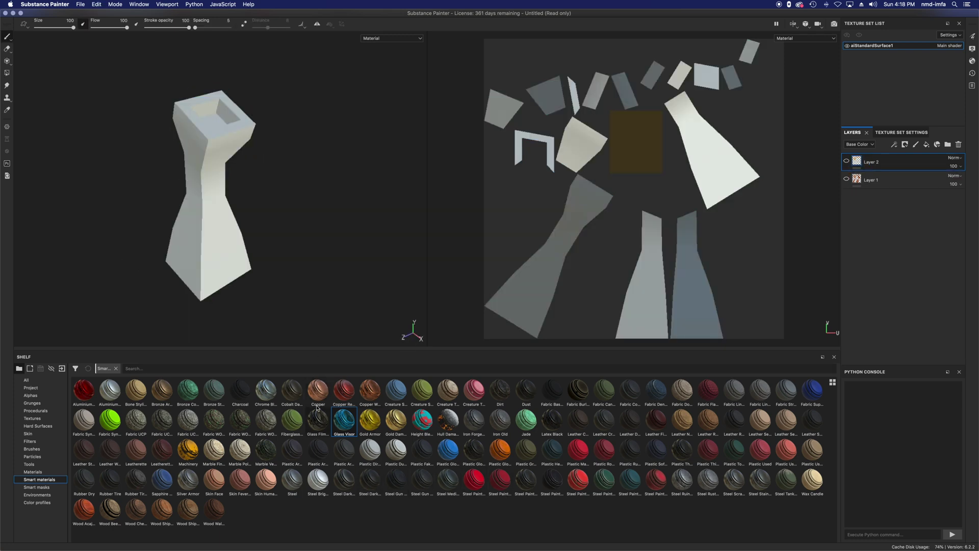
- Apply the Aluminium Anodized Red smart material to the sculpture and move its layer beneath the two paint layers
left_click_drag(90, 386, 190, 234)
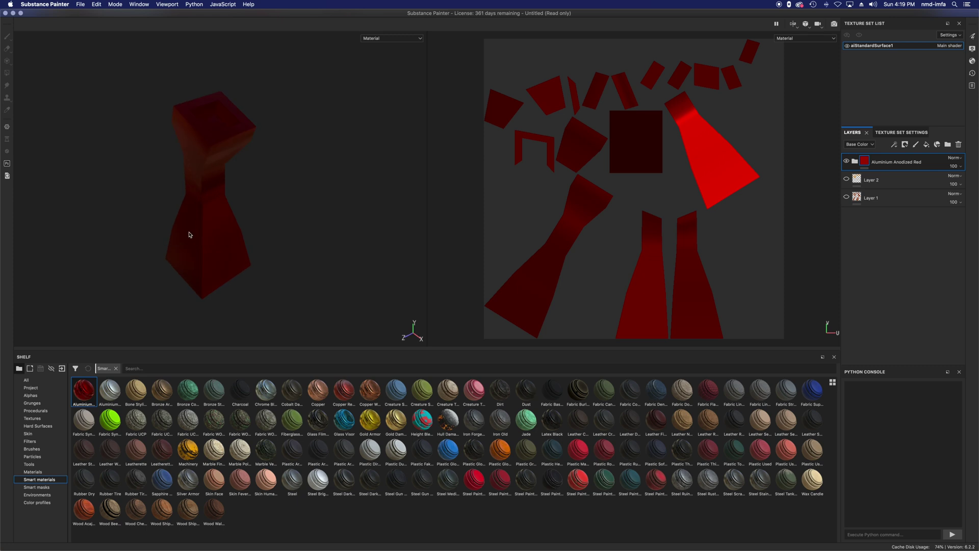
scroll(188, 235, "up", 3)
scroll(189, 235, "up", 1)
scroll(189, 235, "down", 2)
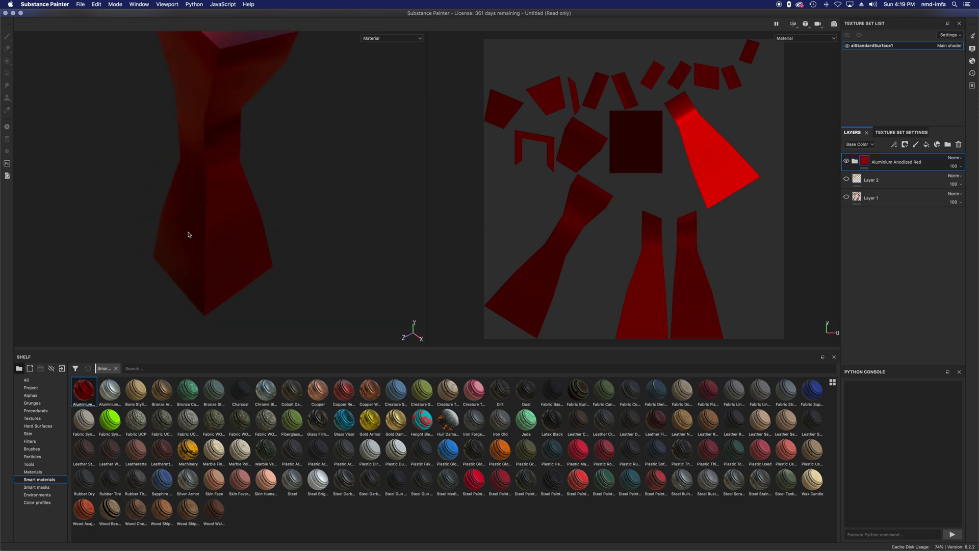
left_click_drag(923, 162, 924, 206)
- Delete the two hidden paint layers and add an empty paint layer above Aluminium Anodized Red
left_click(848, 181)
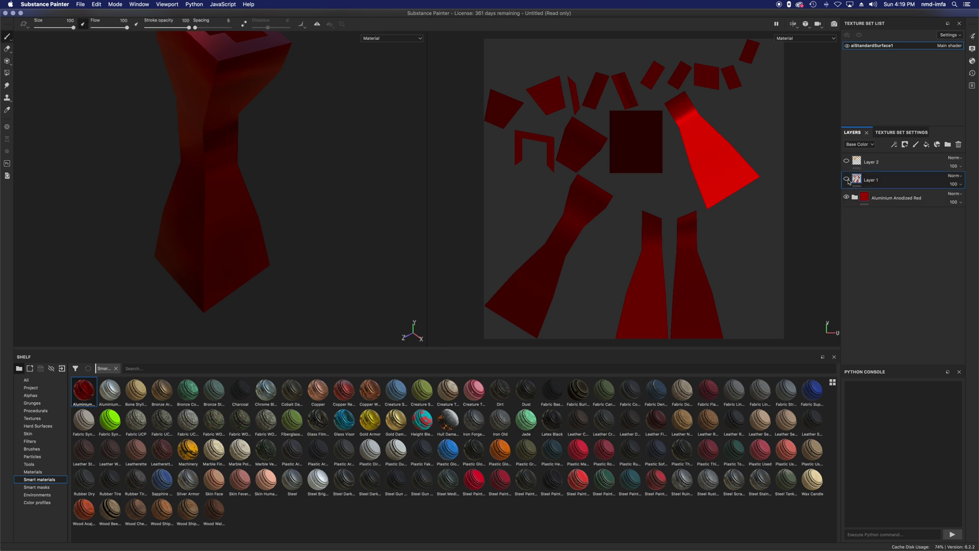
left_click(847, 179)
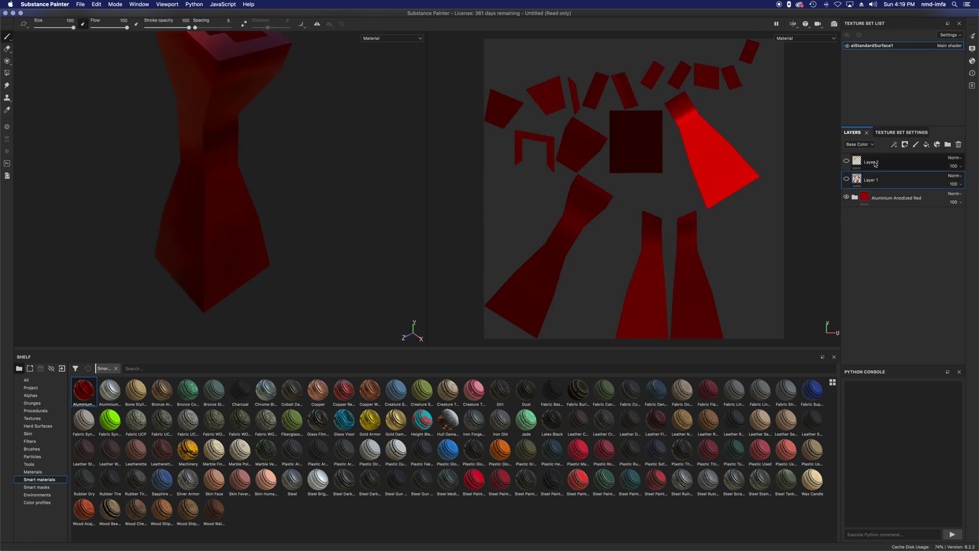
left_click(959, 145)
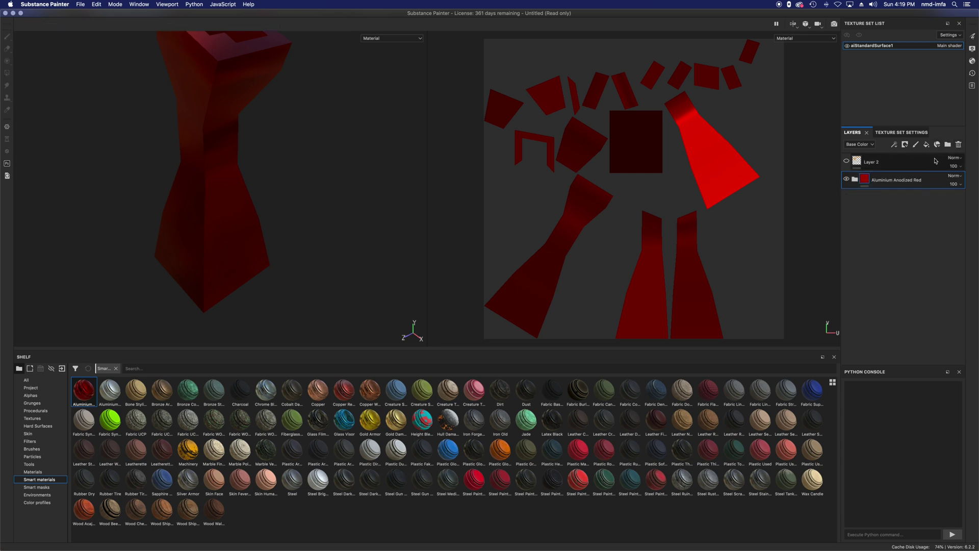
left_click(958, 145)
left_click(916, 146)
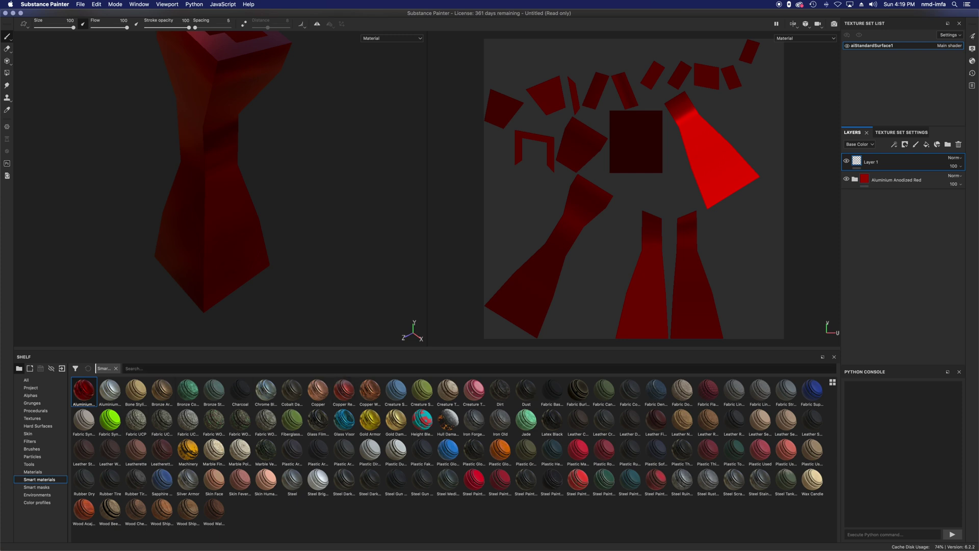
- Try painting the sculpture's upper part on Layer 1 with the Steel Ruin... smart material, and undo the attempt
left_click_drag(277, 194, 239, 225, "alt")
scroll(289, 226, "down", 3)
scroll(289, 226, "up", 5)
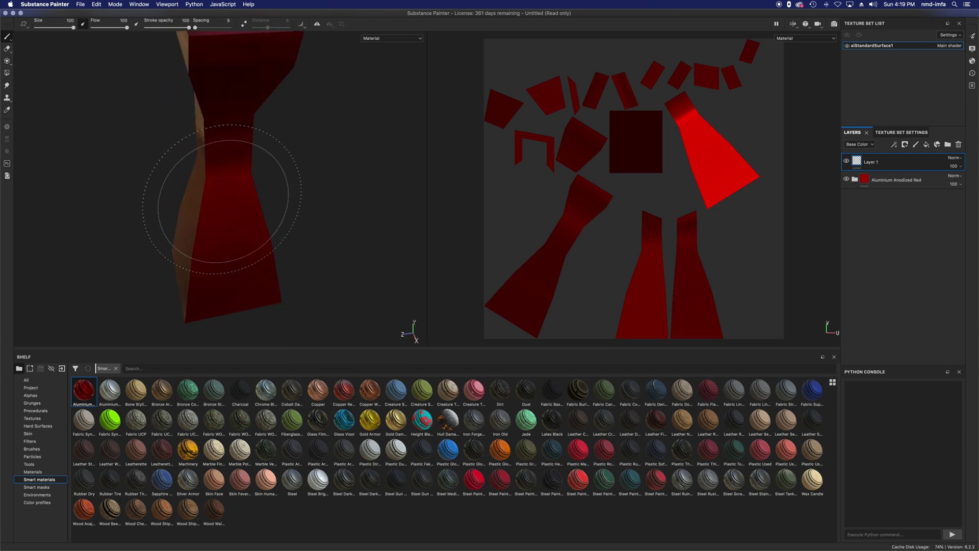
scroll(223, 200, "down", 4)
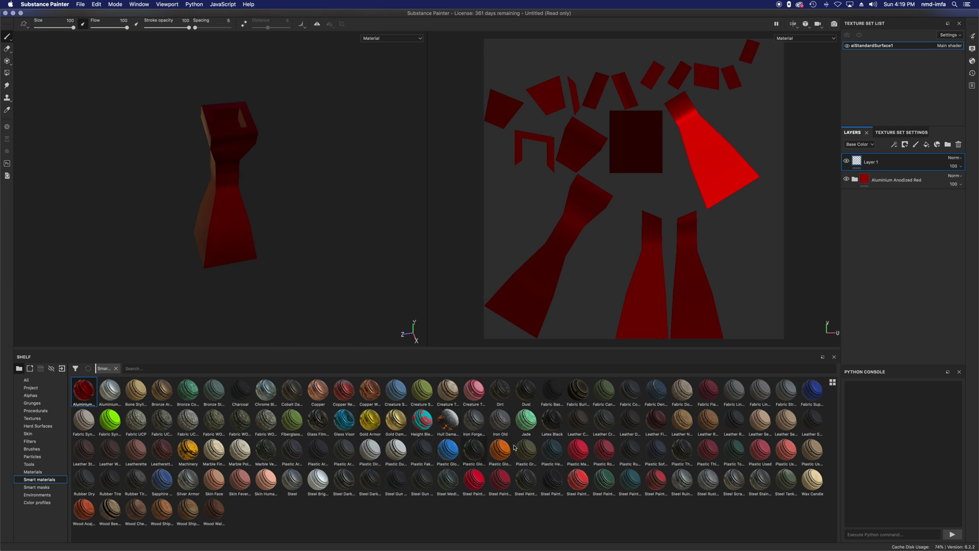
left_click(680, 487)
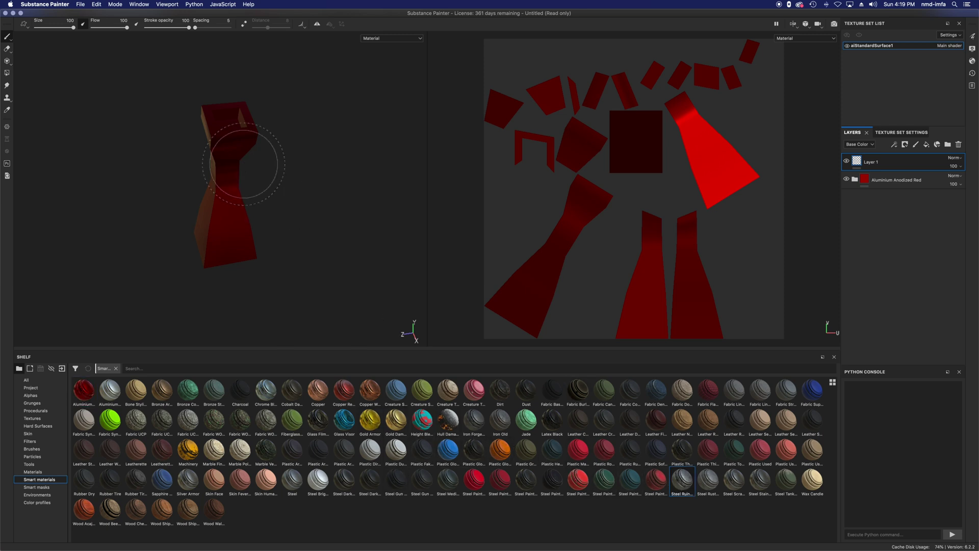
mouse_move(243, 165)
left_mouse_down()
mouse_move(231, 133)
mouse_move(208, 122)
left_mouse_up()
key("super+z")
- Paint the sculpture's upper part on Layer 1 with the Steel Rough material at flow 74, and set the layer's opacity to 100
left_click(32, 472)
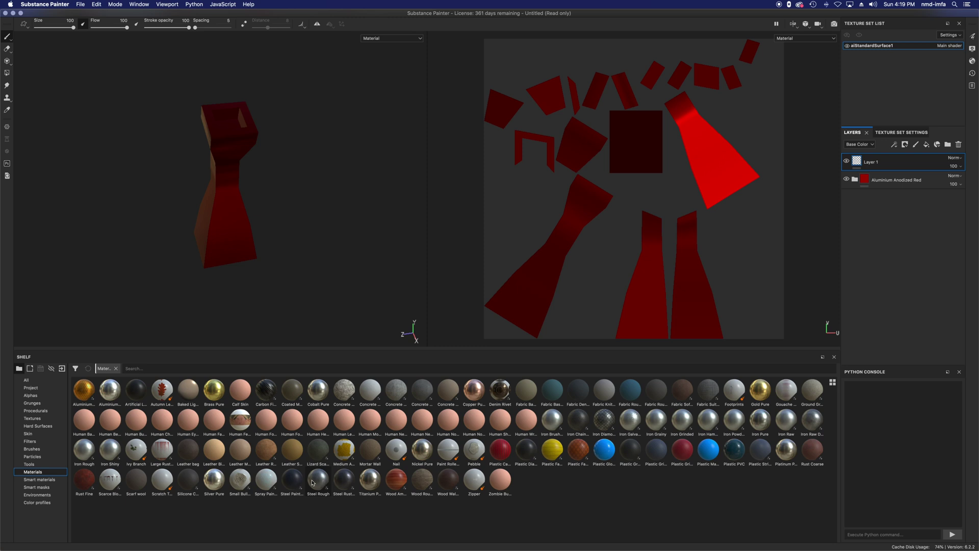
mouse_move(312, 483)
mouse_move(349, 485)
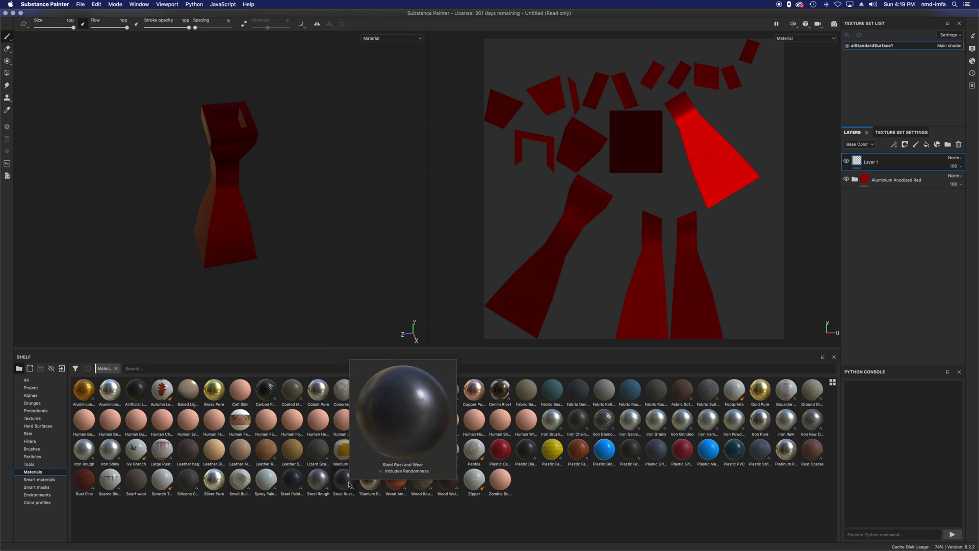
left_click(318, 482)
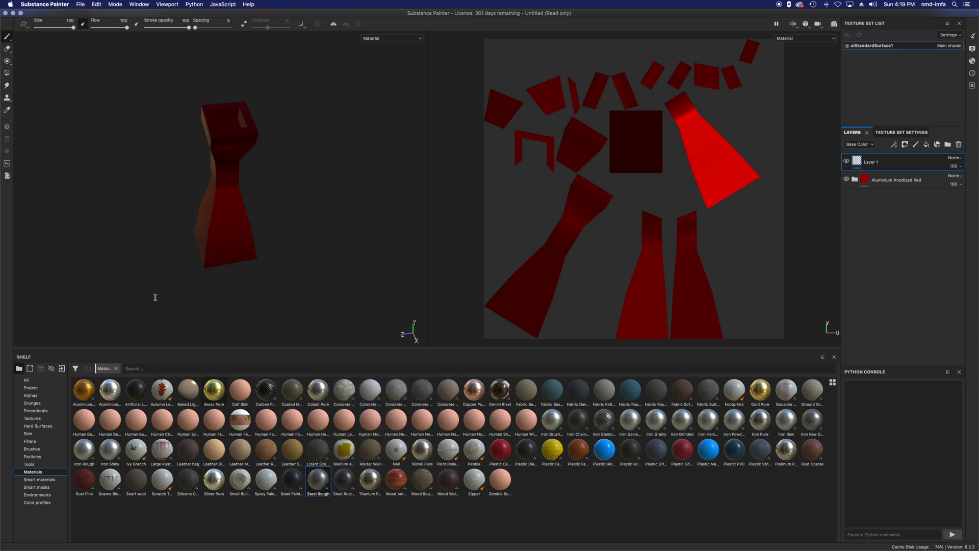
mouse_move(242, 131)
left_mouse_down()
mouse_move(212, 116)
mouse_move(251, 129)
mouse_move(241, 172)
mouse_move(224, 176)
mouse_move(201, 152)
left_mouse_up()
key("super+z")
mouse_move(232, 128)
left_mouse_down()
mouse_move(236, 138)
mouse_move(237, 109)
mouse_move(245, 175)
mouse_move(213, 138)
mouse_move(306, 160)
mouse_move(442, 160)
mouse_move(388, 156)
left_mouse_up()
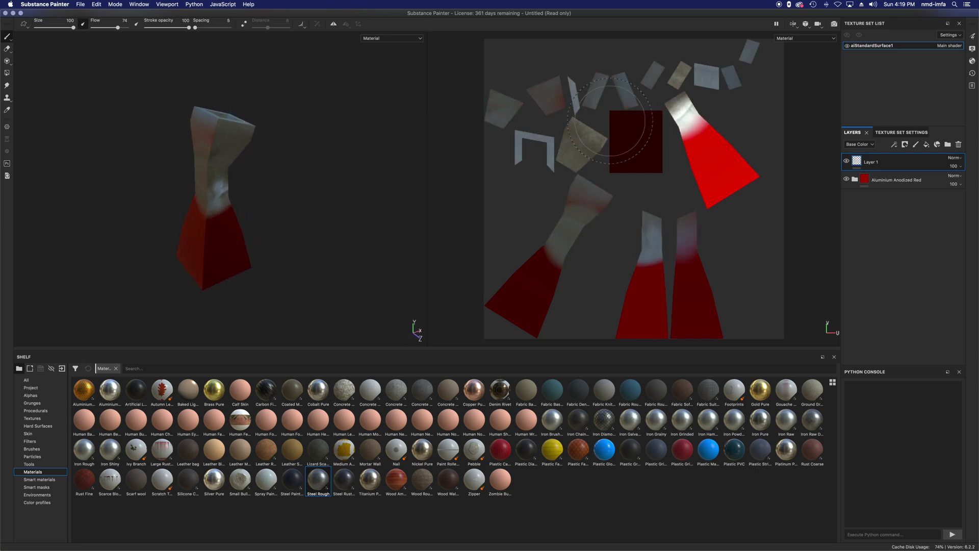
left_click_drag(960, 180, 974, 181)
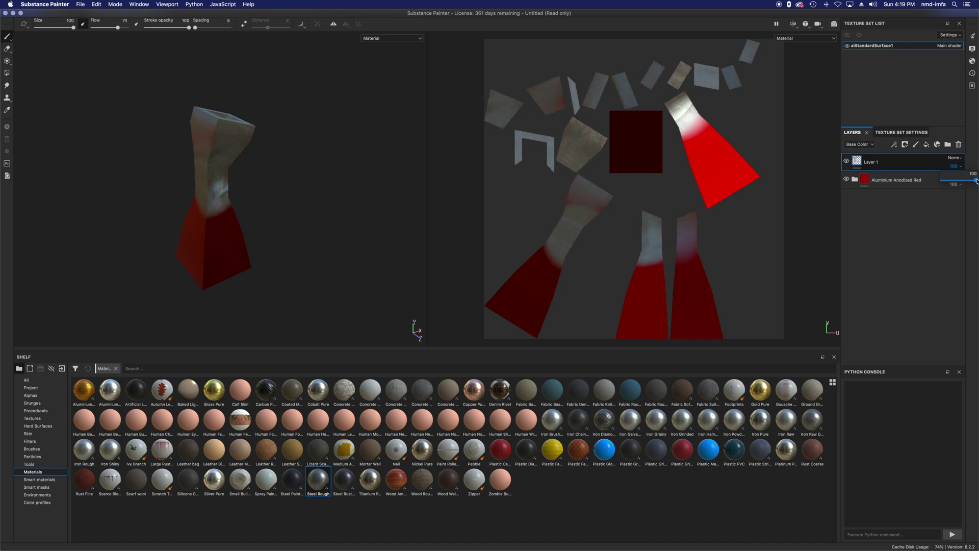
- Stamp branching veins onto one lower red face using the root-like Kyle's Con... brush
left_click_drag(250, 190, 45, 205, "alt")
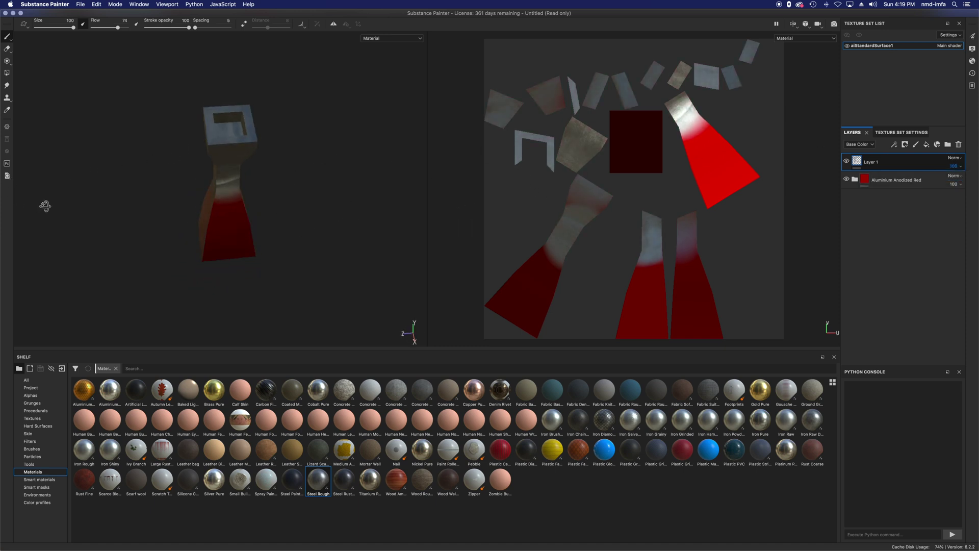
scroll(157, 175, "down", 5)
scroll(163, 173, "up", 10)
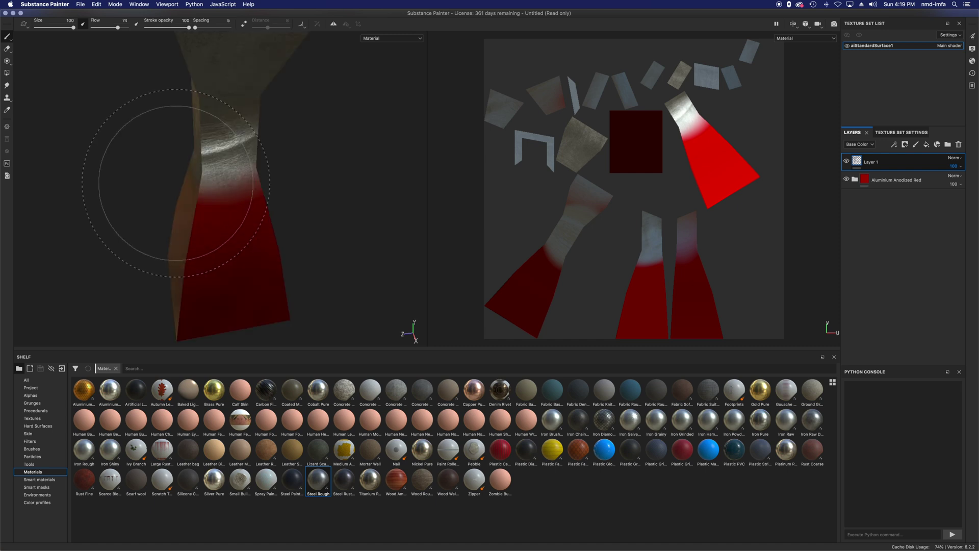
left_click(40, 449)
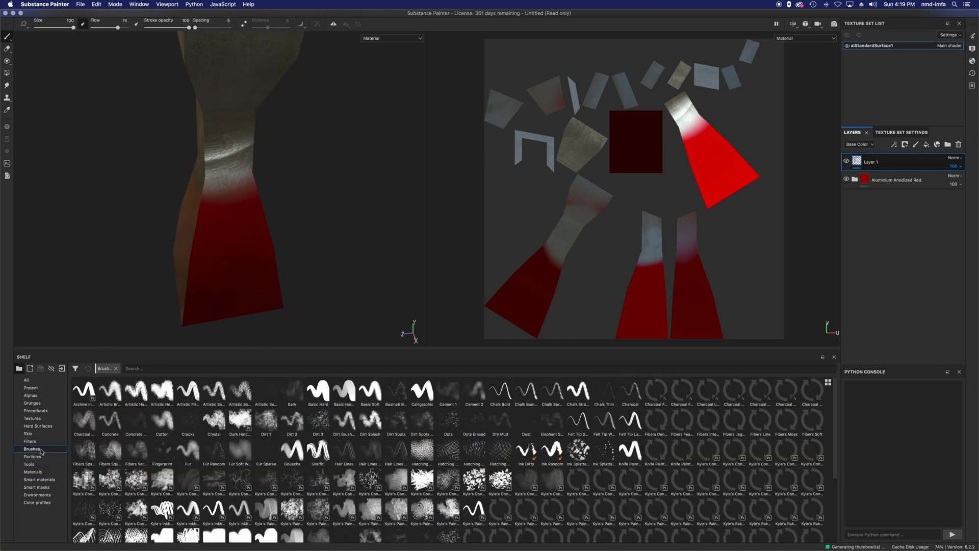
left_click(240, 483)
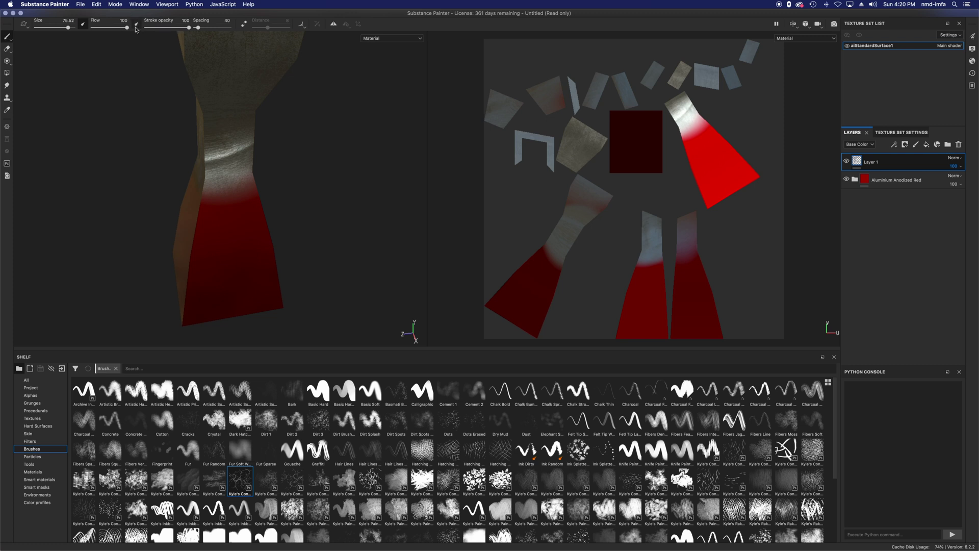
left_click(244, 242)
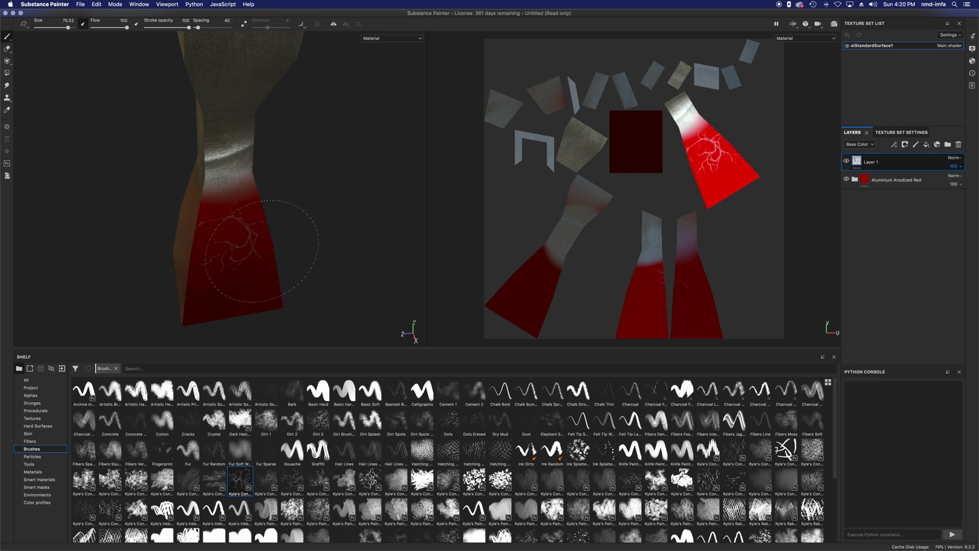
- Stamp the same branching veins onto the remaining lower red faces around the sculpture
left_click_drag(236, 245, 355, 222, "alt")
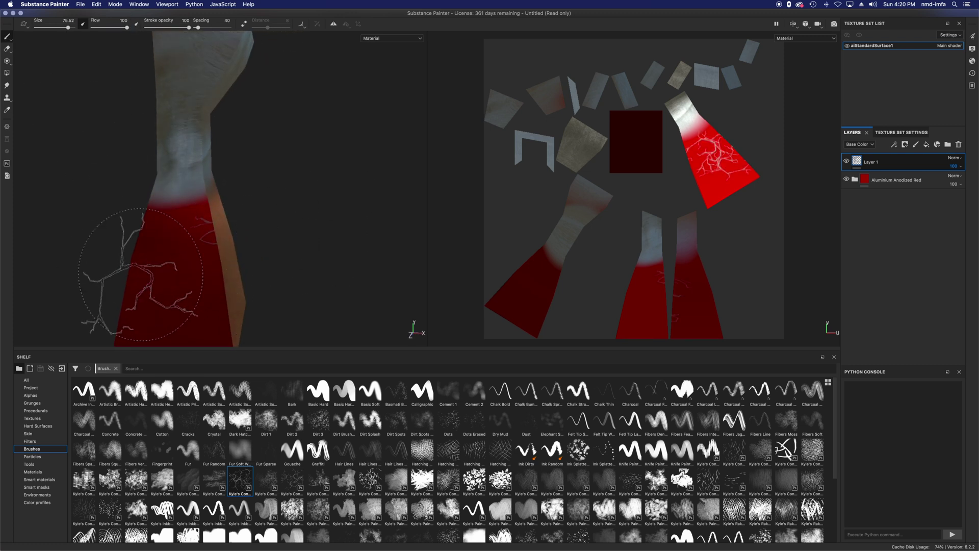
left_click(194, 264)
mouse_move(195, 264)
left_mouse_down()
mouse_move(203, 274)
mouse_move(334, 251)
left_mouse_up()
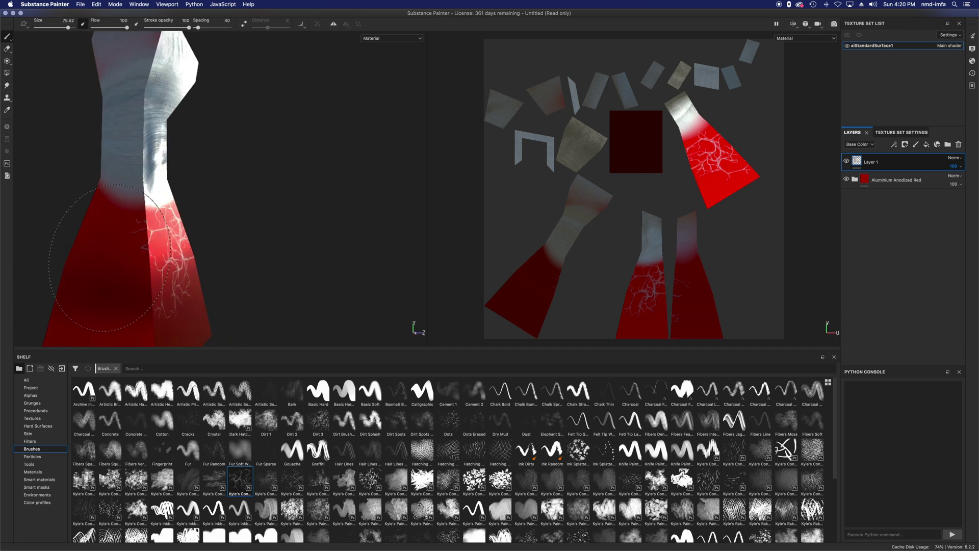
mouse_move(107, 260)
left_mouse_down("alt")
mouse_move(254, 245)
mouse_move(146, 312)
mouse_move(291, 179)
mouse_move(327, 240)
left_mouse_up("alt")
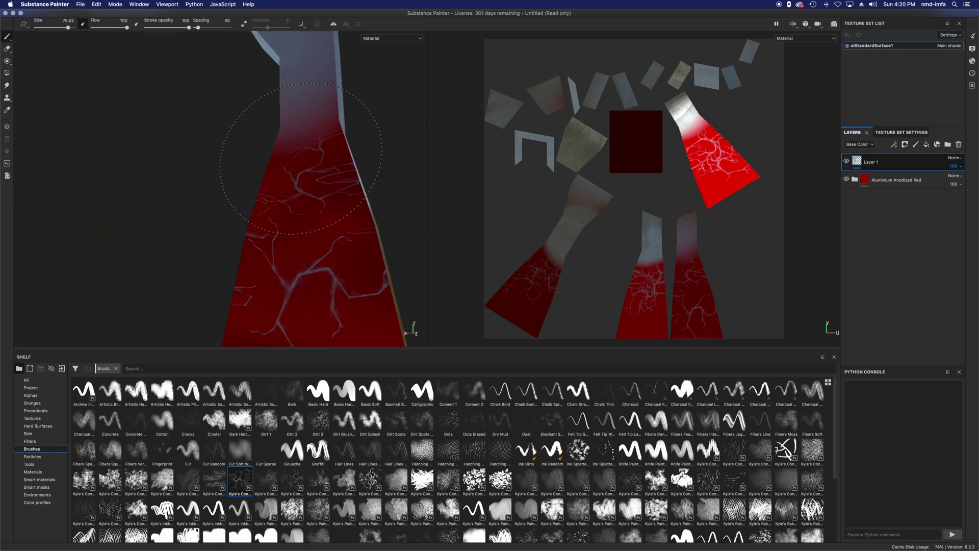
mouse_move(301, 158)
left_mouse_down()
mouse_move(286, 197)
mouse_move(275, 197)
mouse_move(273, 79)
mouse_move(299, 116)
mouse_move(312, 192)
mouse_move(201, 223)
mouse_move(377, 141)
left_mouse_up()
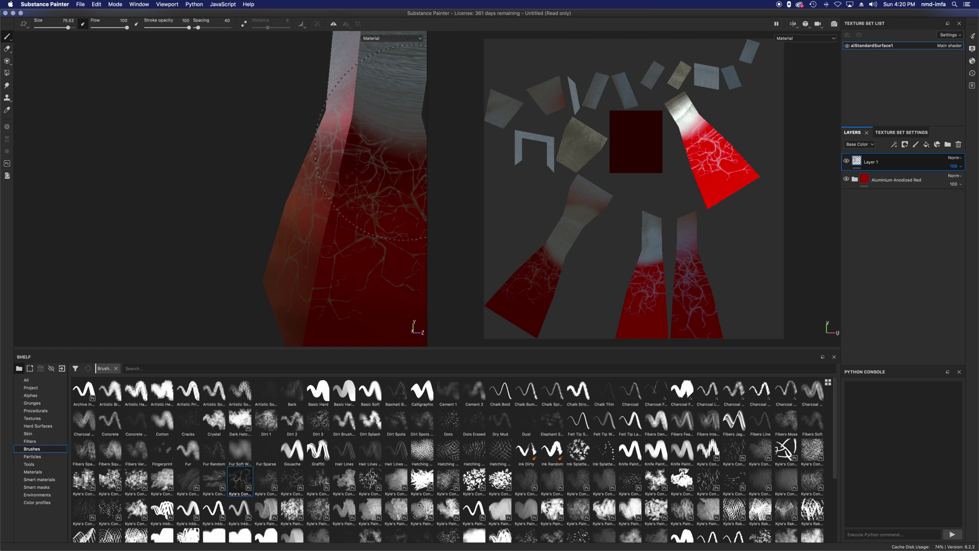
- Cover the sculpture's top face with the Small Bul... material using the curved-stroke Kyle's Con... brush at a reduced size
scroll(366, 181, "down", 5)
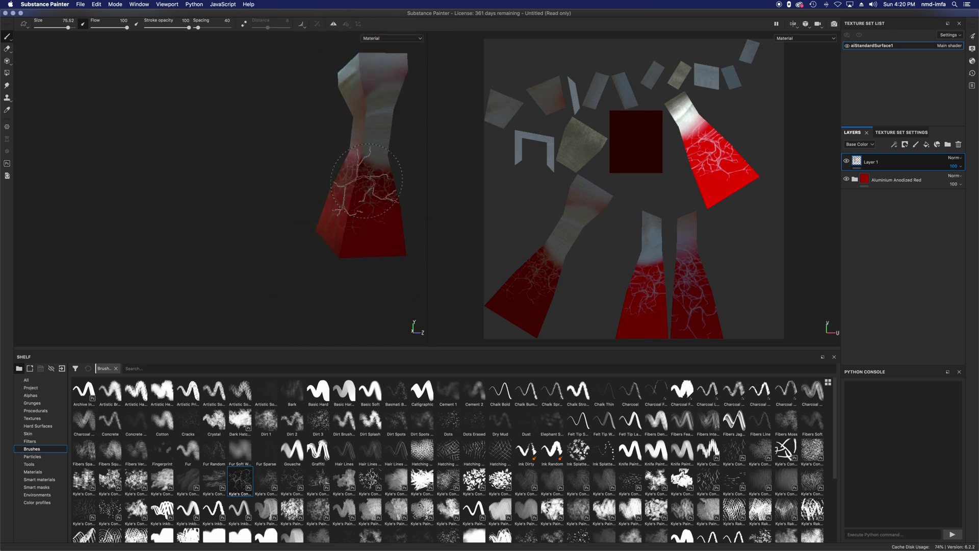
mouse_move(367, 181)
left_mouse_down("alt")
mouse_move(20, 159)
mouse_move(2, 184)
mouse_move(102, 219)
mouse_move(22, 218)
mouse_move(334, 163)
mouse_move(231, 202)
left_mouse_up("alt")
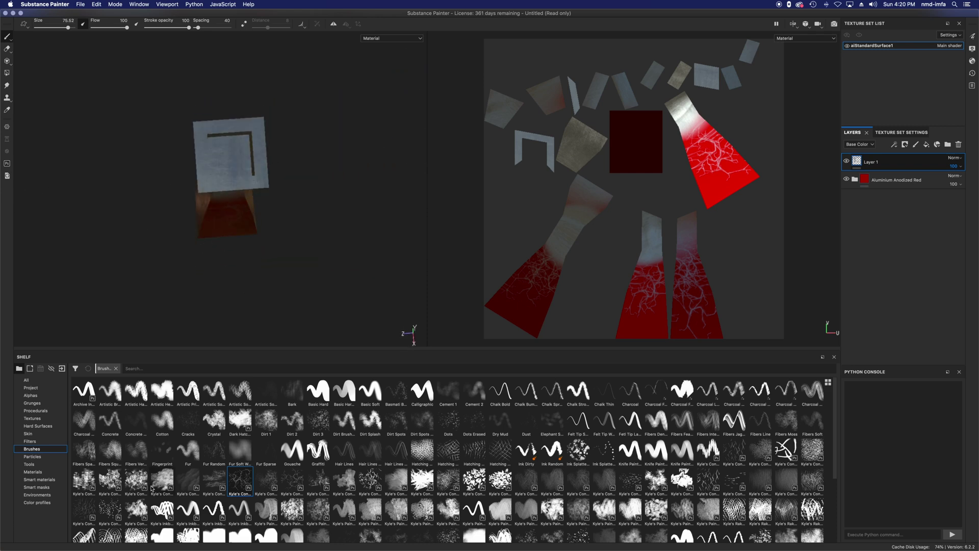
scroll(337, 483, "down", 4)
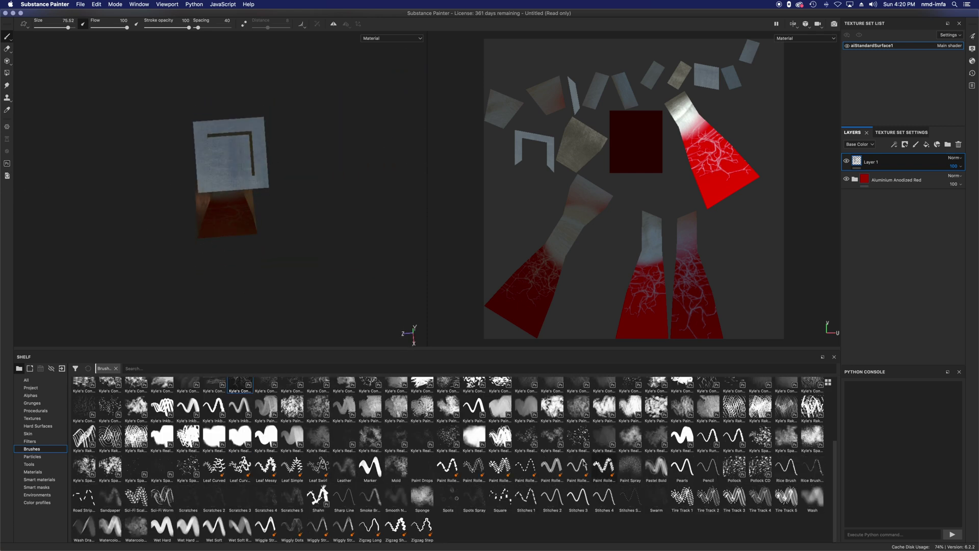
scroll(462, 446, "up", 4)
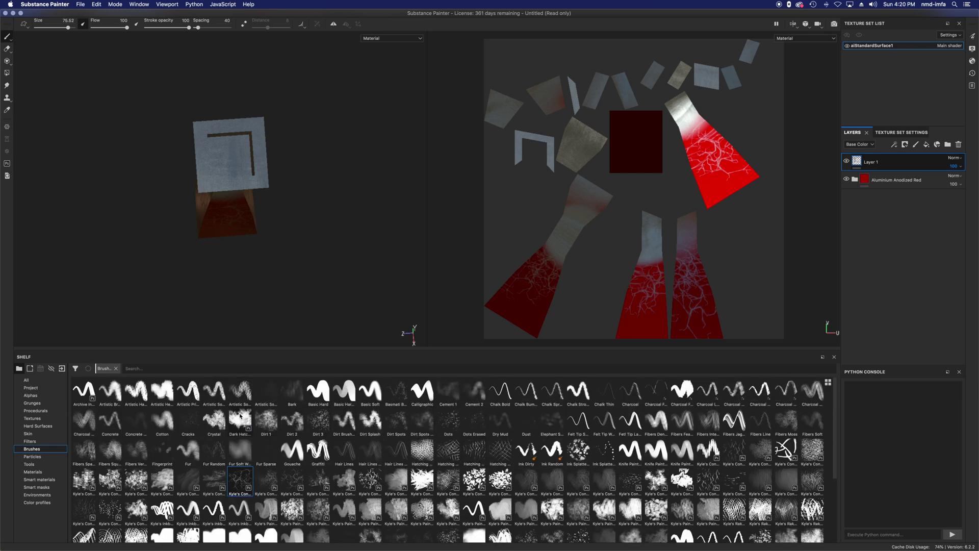
left_click(369, 482)
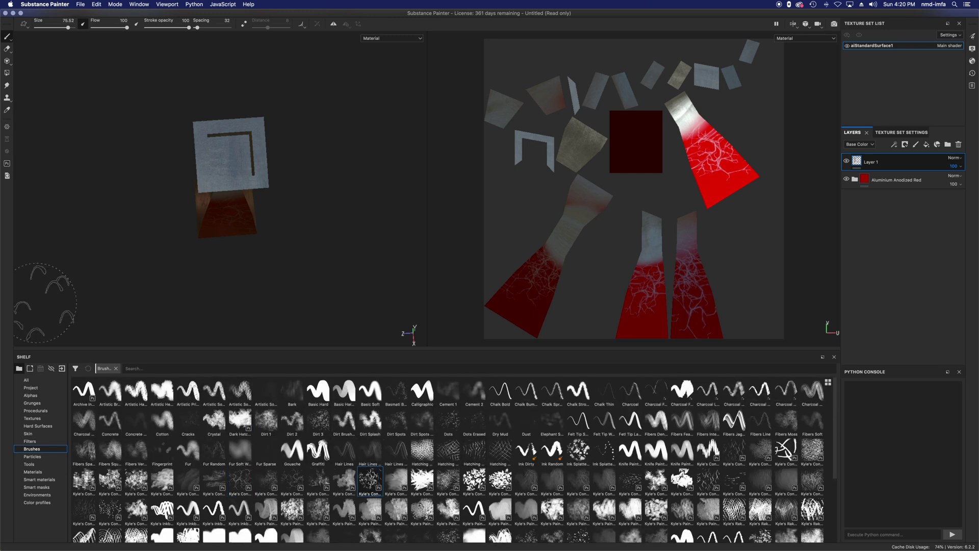
left_click(33, 472)
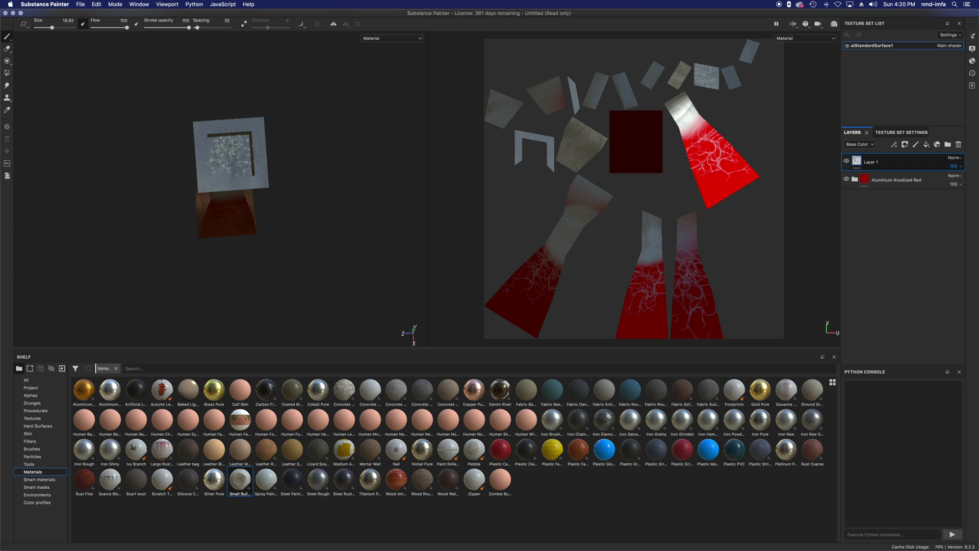
mouse_move(214, 146)
left_mouse_down()
mouse_move(249, 124)
mouse_move(232, 179)
mouse_move(215, 169)
mouse_move(202, 134)
mouse_move(202, 177)
mouse_move(250, 176)
mouse_move(246, 124)
mouse_move(212, 139)
mouse_move(238, 168)
mouse_move(243, 116)
left_mouse_up()
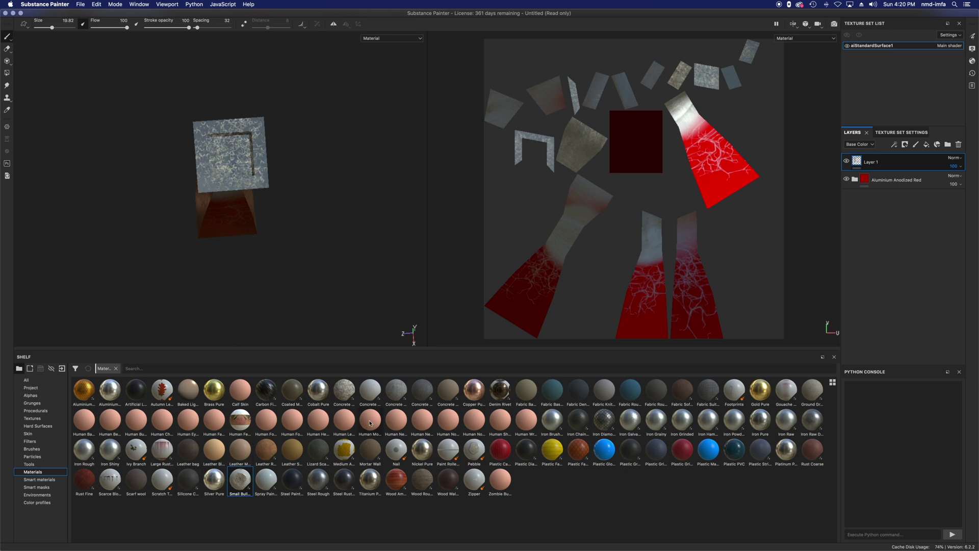
- Choose the Iron Diamo... material for the sculpture's underside and add a new paint layer above Layer 1
left_click(610, 428)
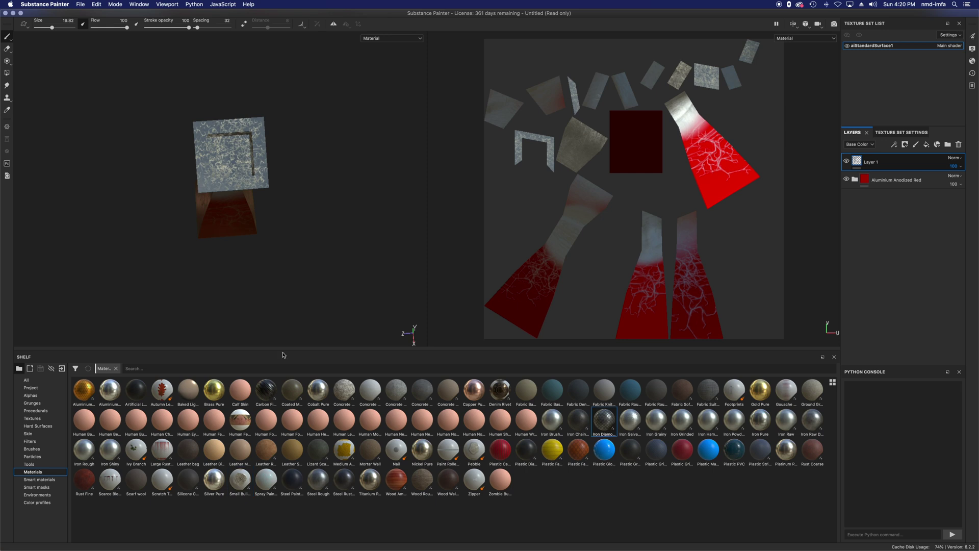
left_click_drag(207, 234, 229, 284, "alt")
scroll(229, 284, "up", 6)
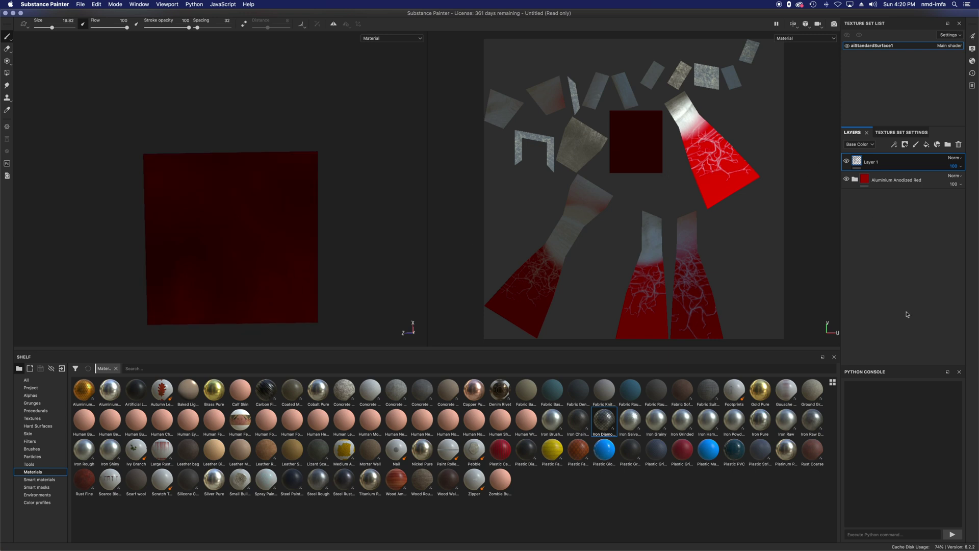
left_click(915, 147)
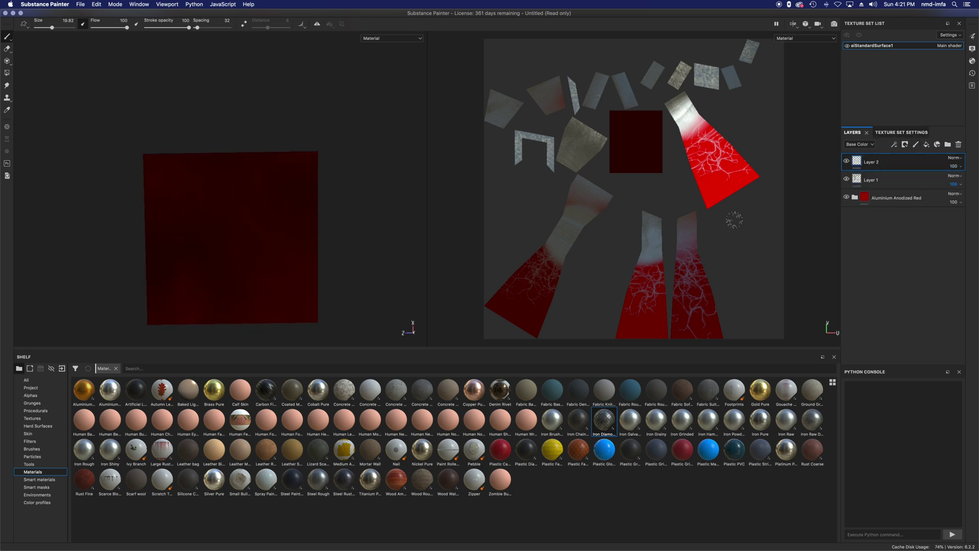
- Paint the sculpture's bottom face on Layer 2 with the Basic Soft brush at a size of about 59
left_click(31, 448)
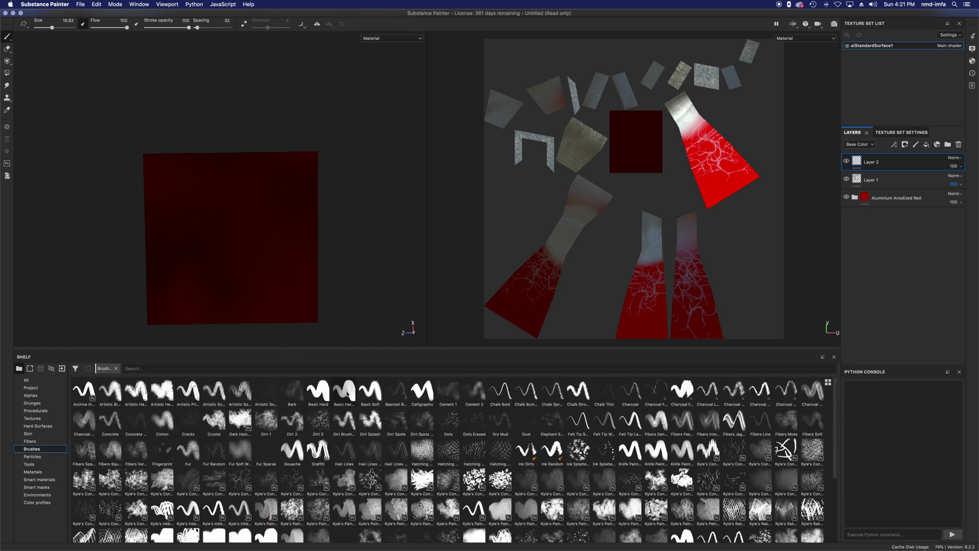
left_click(369, 392)
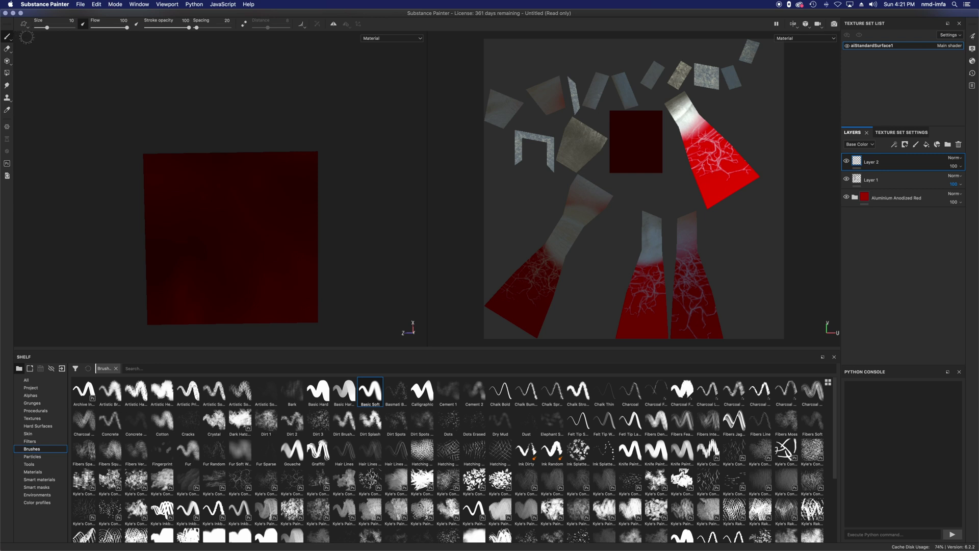
left_click_drag(47, 27, 64, 27)
mouse_move(227, 217)
left_mouse_down()
mouse_move(253, 222)
mouse_move(256, 245)
mouse_move(290, 192)
mouse_move(281, 183)
mouse_move(179, 187)
mouse_move(184, 282)
mouse_move(314, 283)
mouse_move(157, 307)
mouse_move(149, 194)
mouse_move(174, 142)
mouse_move(327, 155)
mouse_move(331, 245)
mouse_move(302, 292)
mouse_move(313, 153)
mouse_move(249, 232)
mouse_move(192, 246)
left_mouse_up()
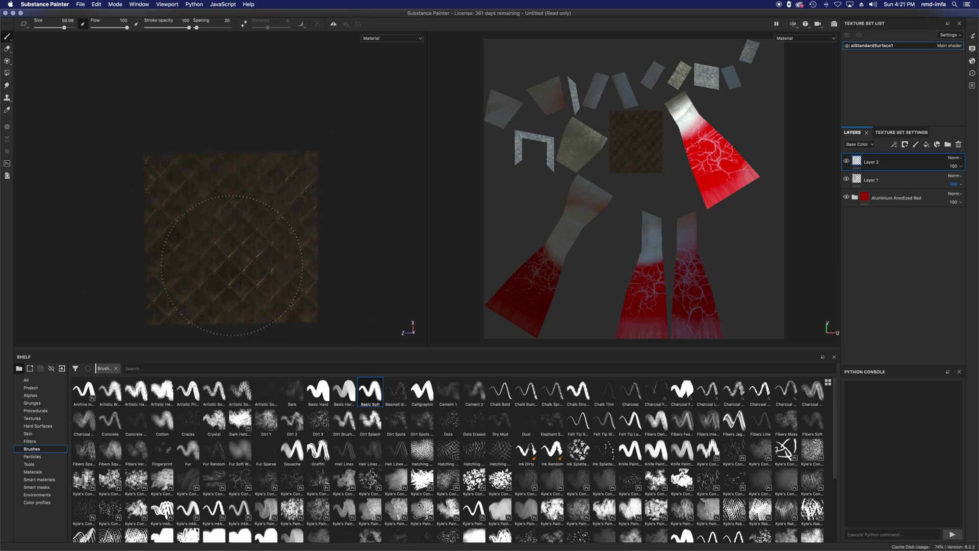
- Browse the shelf's other resource categories, from Skin and Hard Surfaces through Grunges and Alphas to Materials and Smart materials
left_click(29, 433)
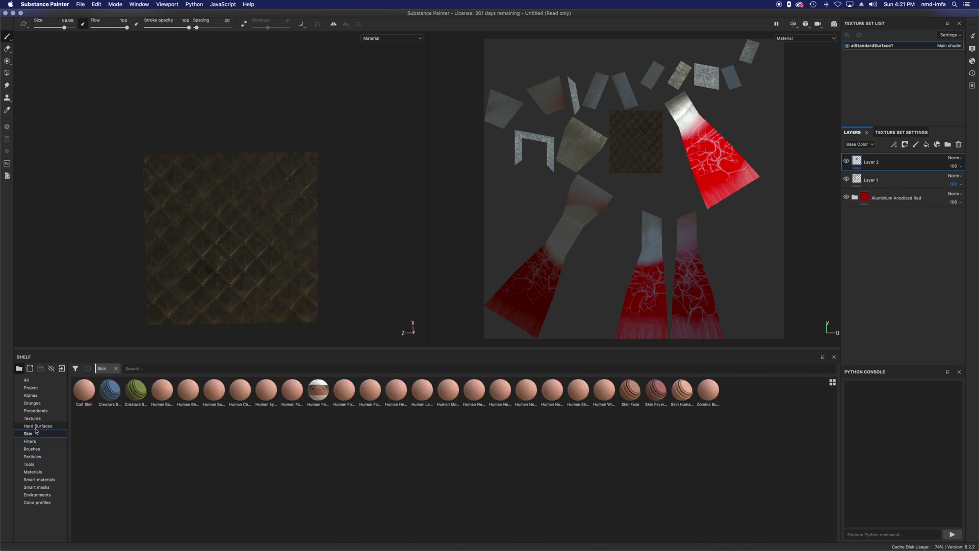
left_click(40, 426)
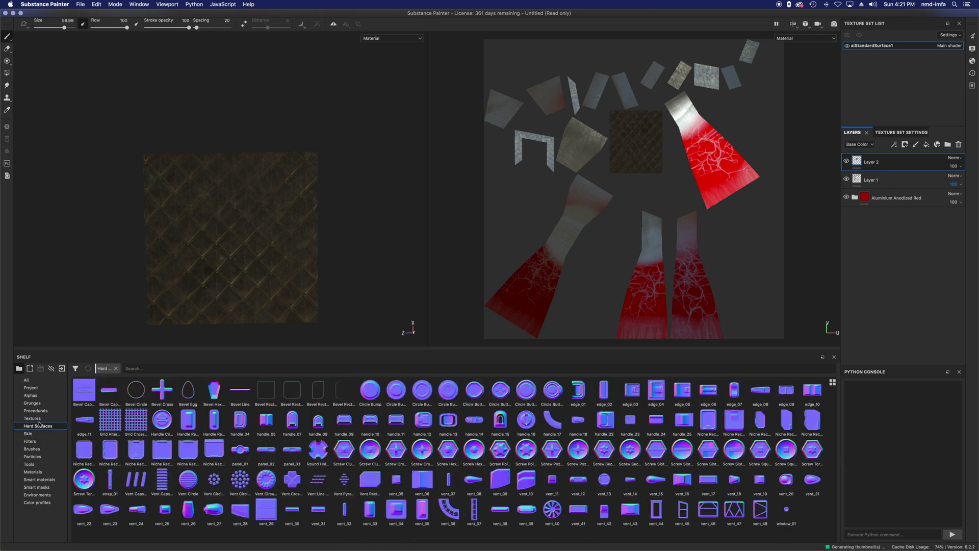
left_click(32, 418)
left_click(38, 410)
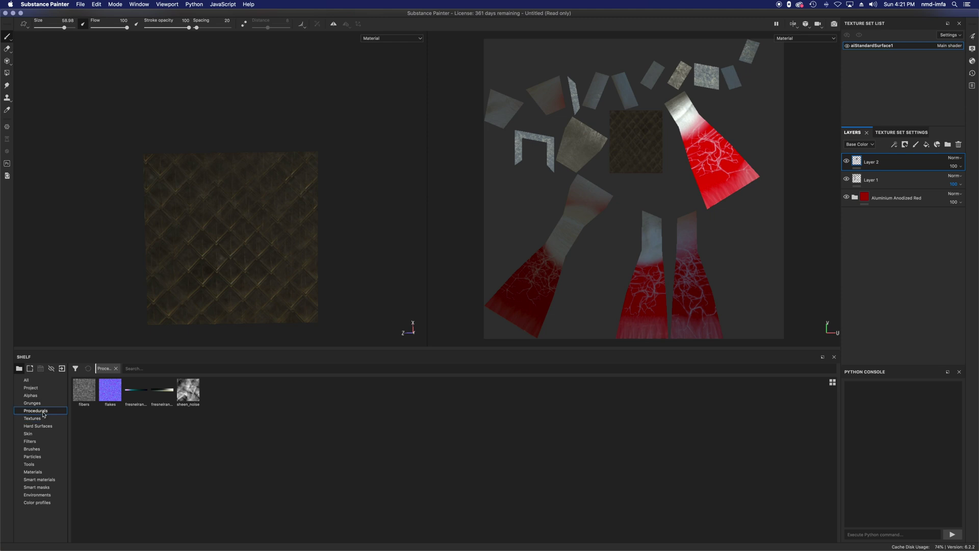
left_click(39, 404)
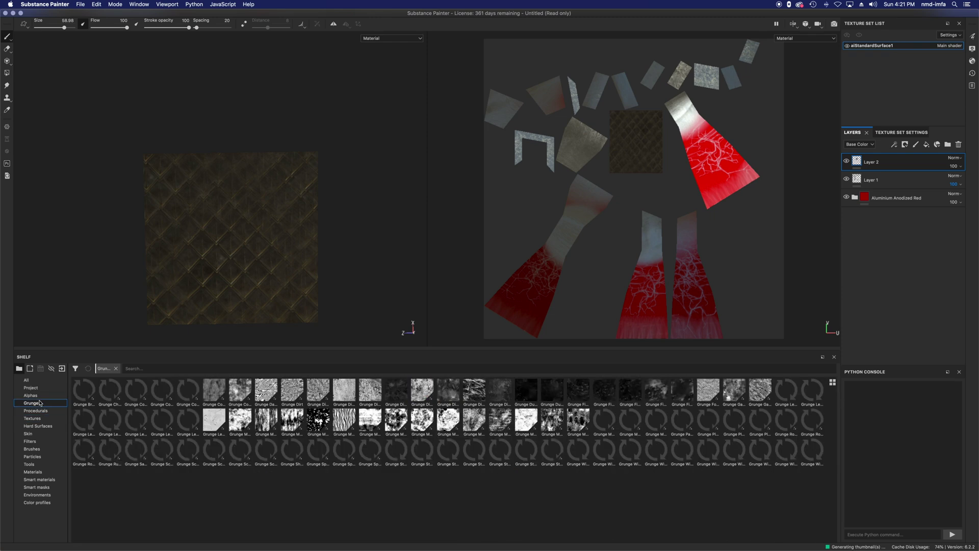
left_click(40, 396)
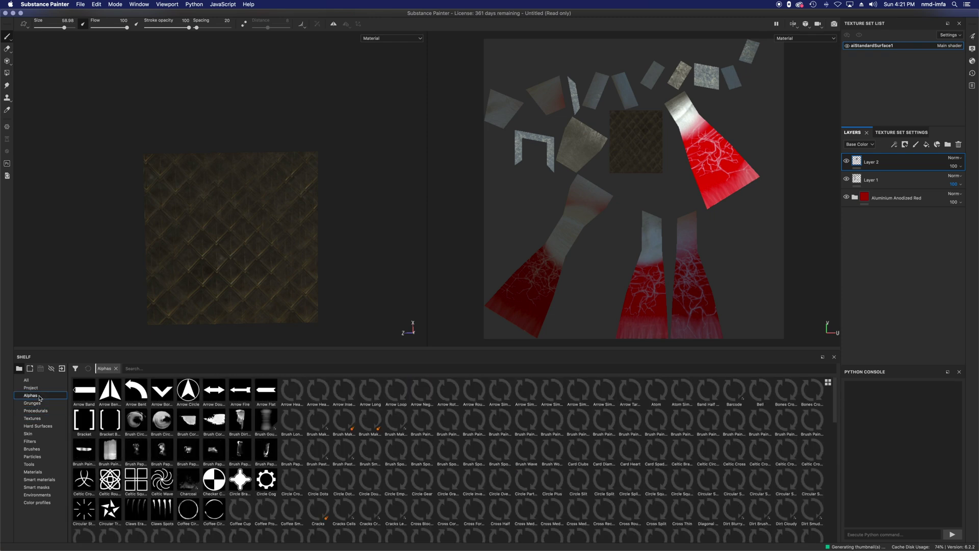
left_click(37, 389)
left_click(28, 380)
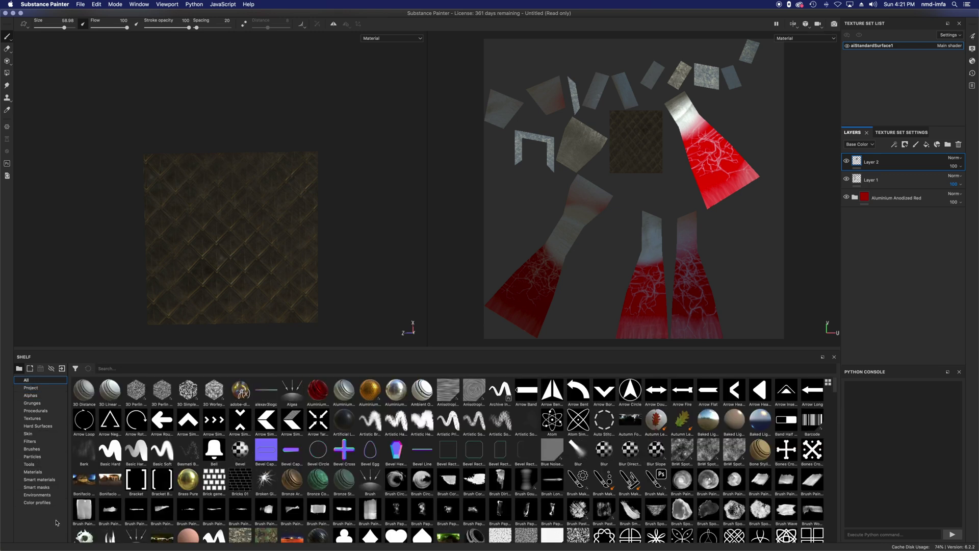
left_click(46, 473)
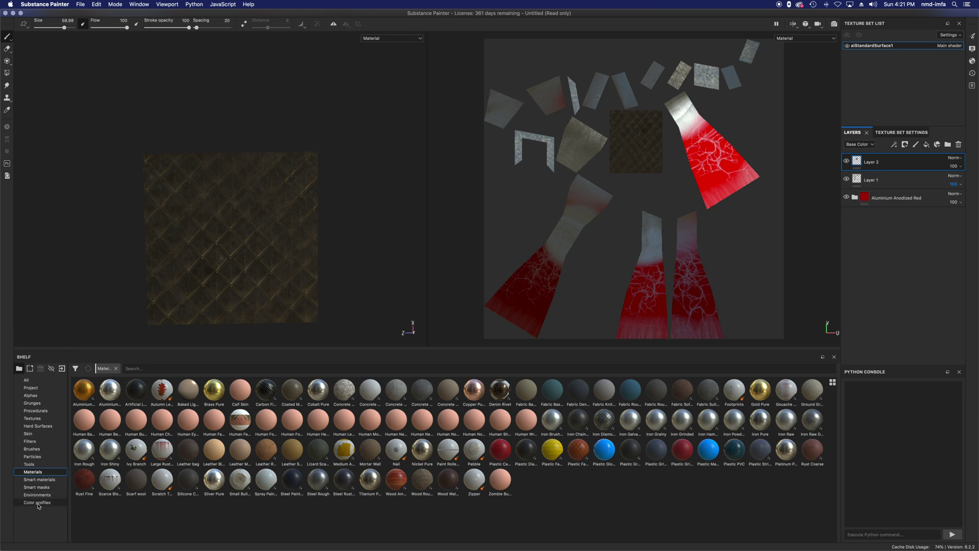
left_click(37, 479)
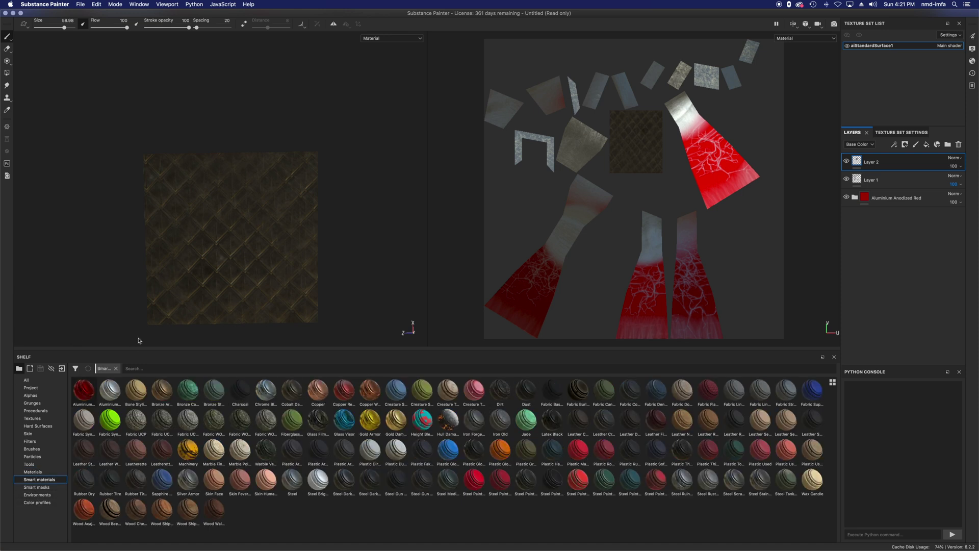
left_click_drag(284, 109, 280, 240, "alt")
scroll(278, 240, "up", 5)
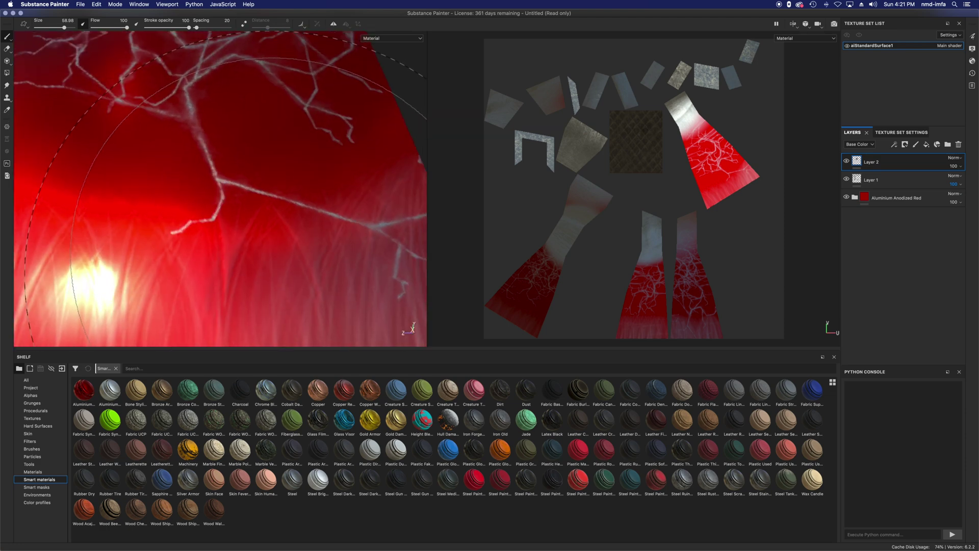
scroll(273, 240, "down", 5)
scroll(279, 150, "down", 2)
left_click_drag(279, 150, 310, 243, "alt")
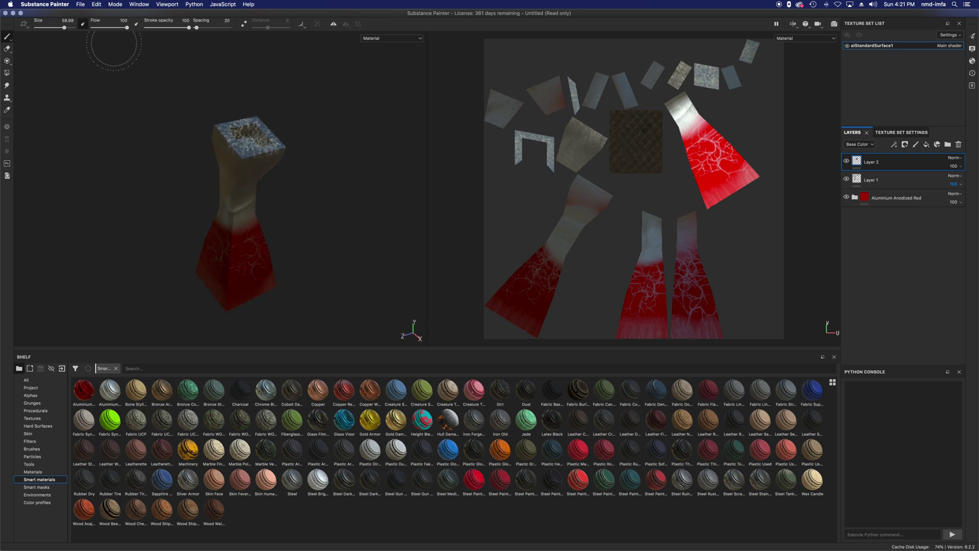
- Start a texture export and set its output directory to a new Desktop folder named substance-texture
left_click(80, 4)
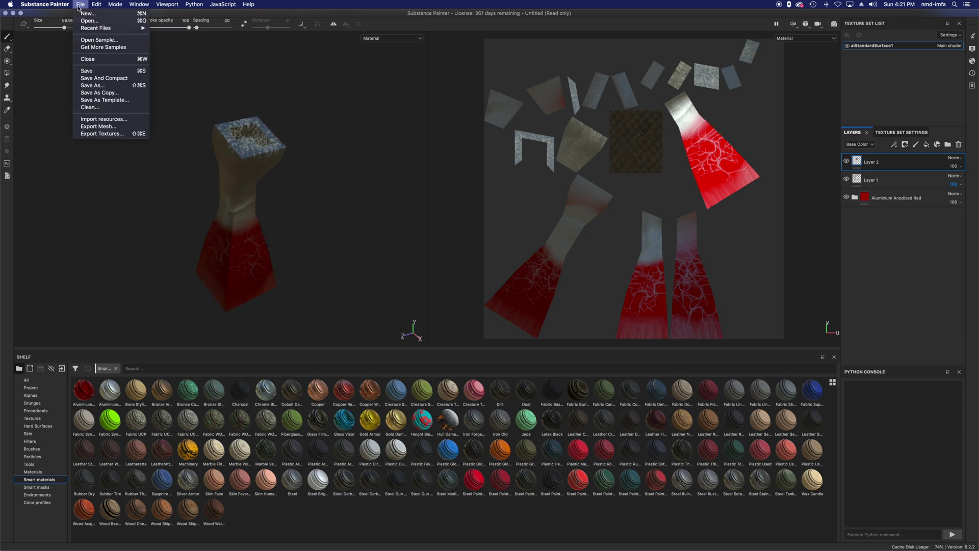
left_click(112, 134)
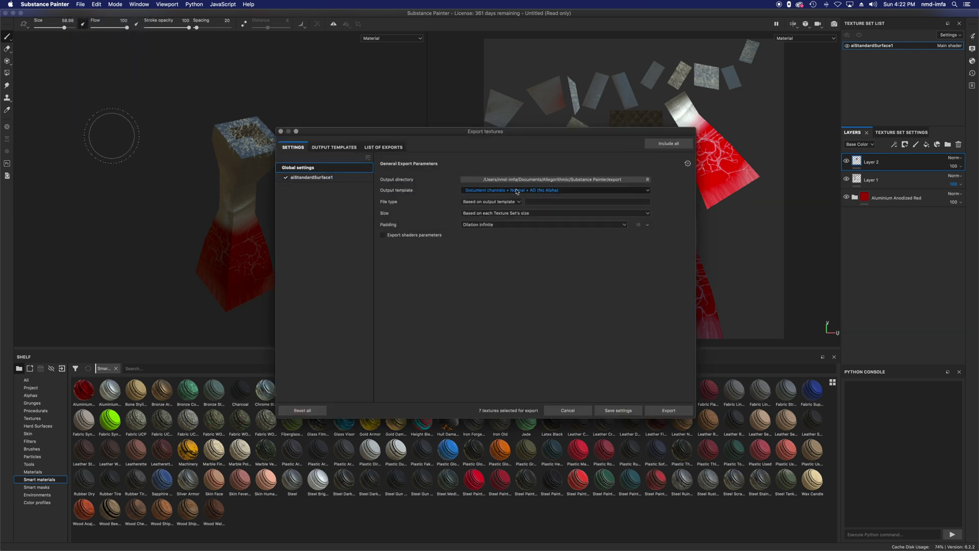
left_click(485, 179)
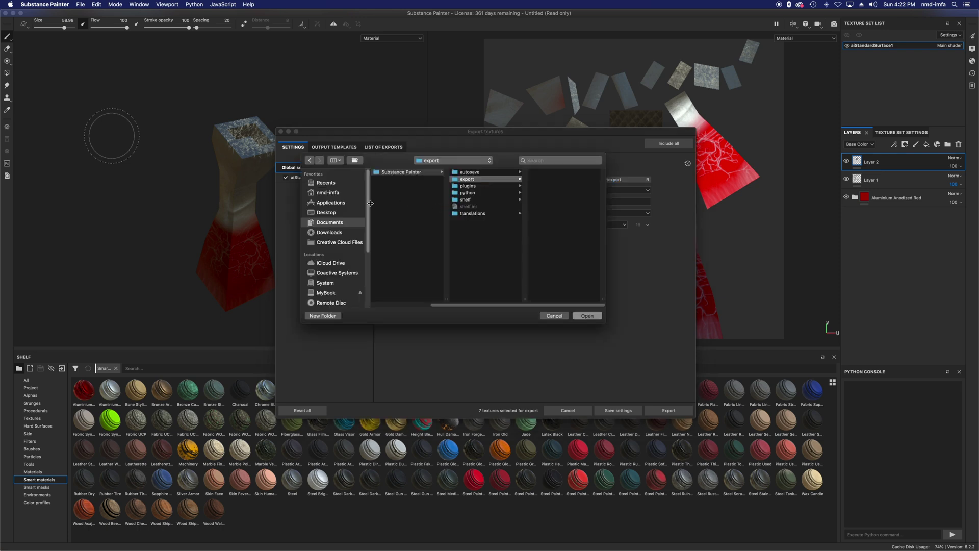
left_click(322, 214)
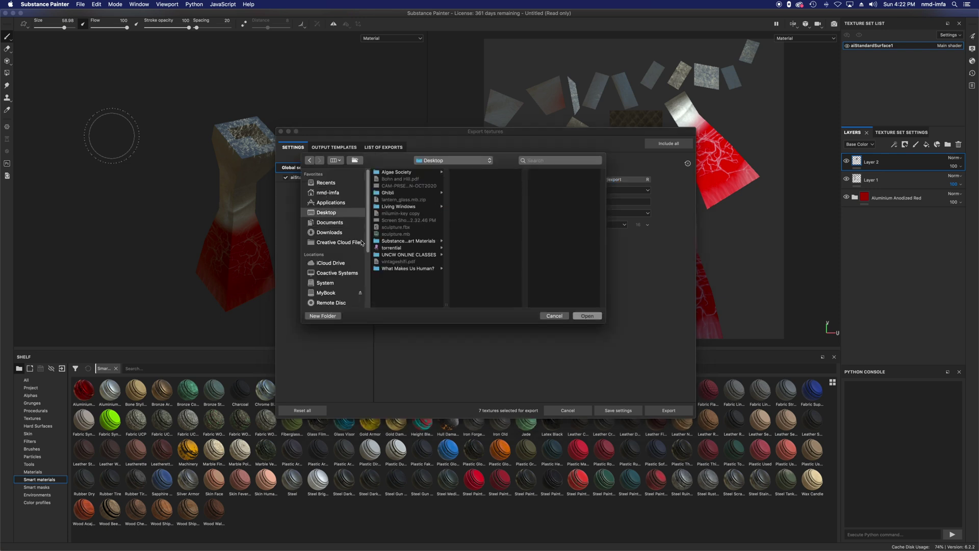
left_click(323, 316)
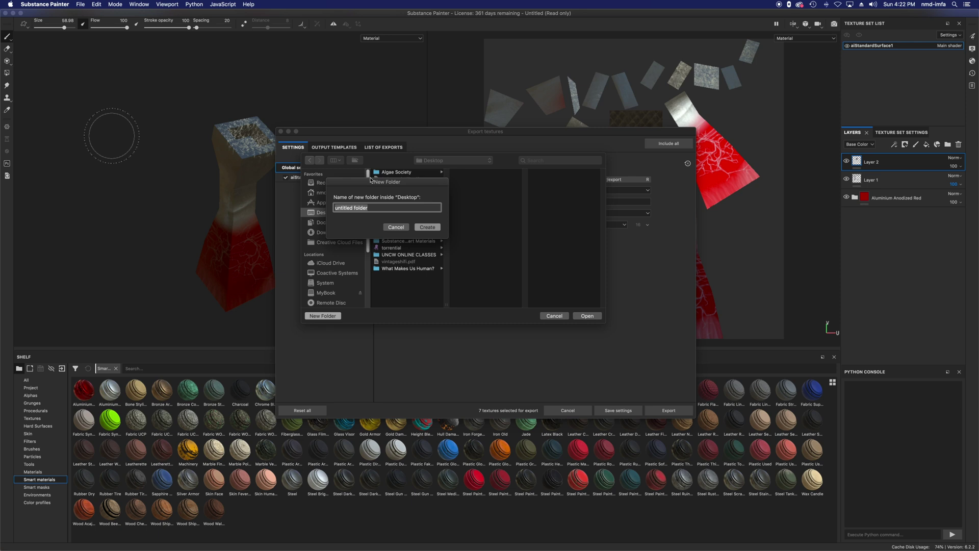
type("substance-texture")
key("Return")
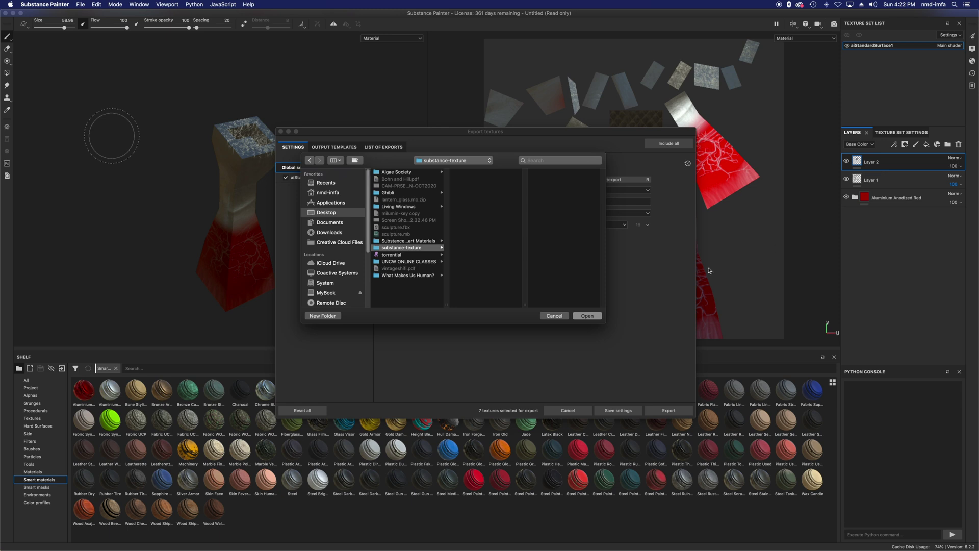
left_click(589, 317)
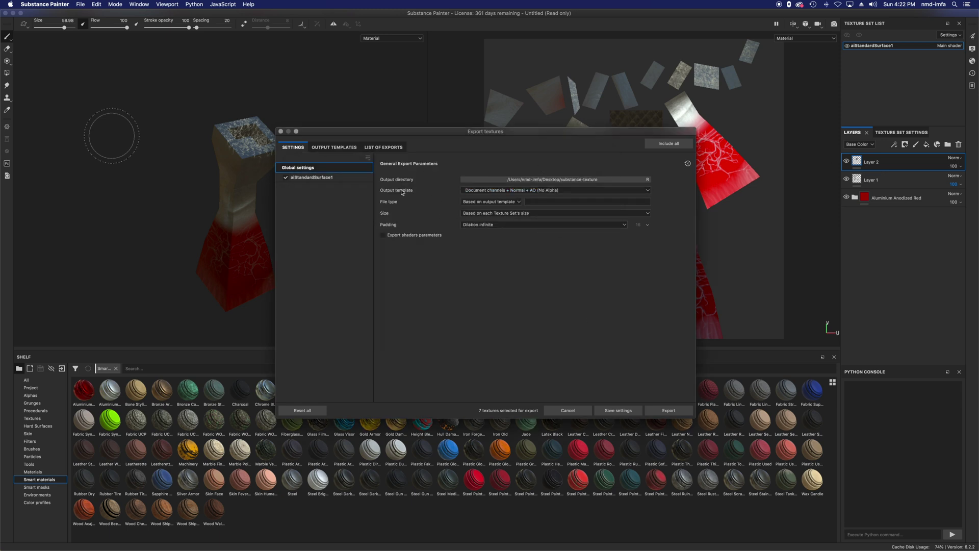
- Export the sculpture's textures with the Arnold (AiStandard) output template and close the export window
left_click(483, 189)
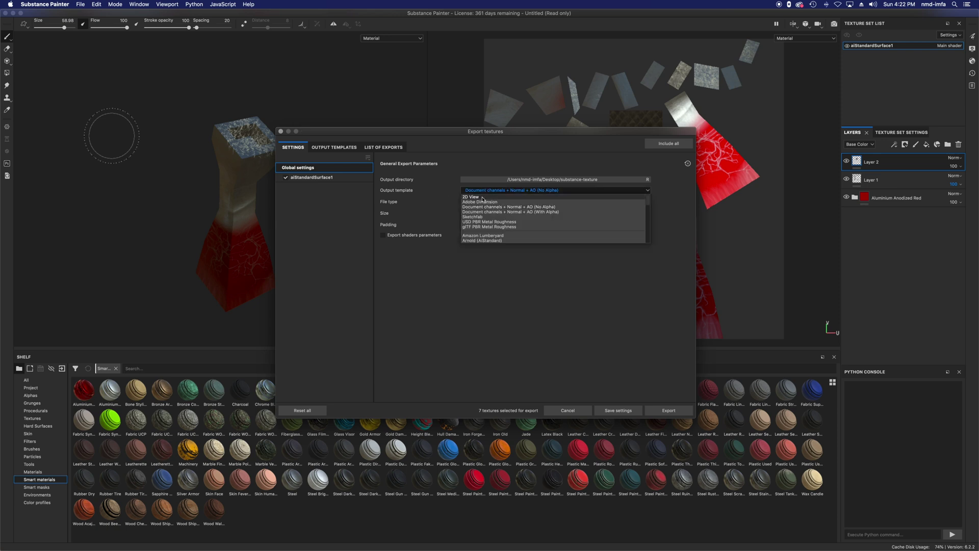
scroll(481, 227, "down", 2)
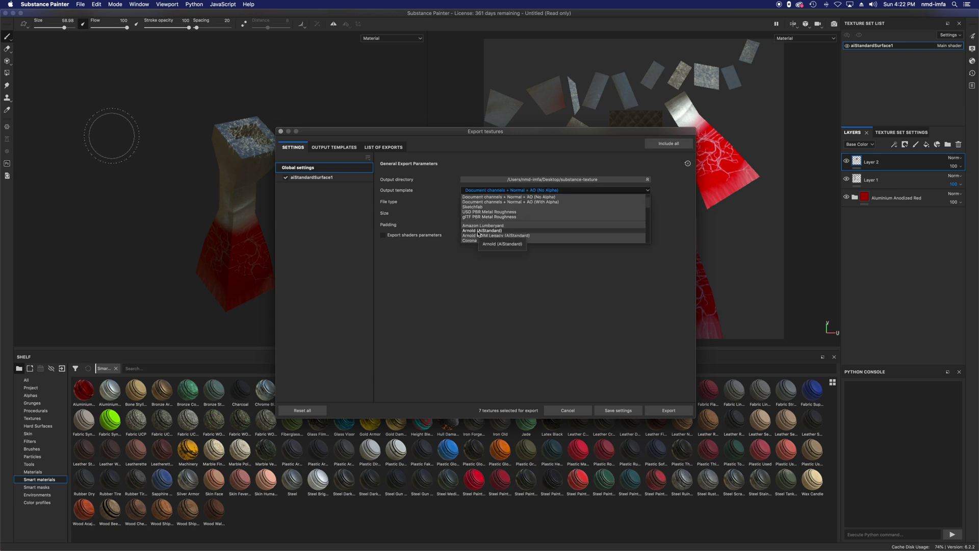
left_click(478, 232)
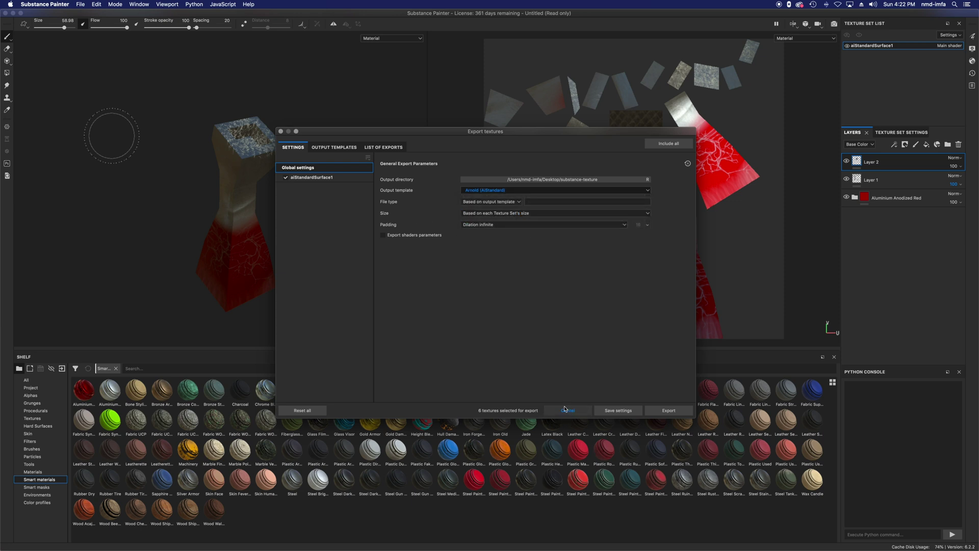
left_click(669, 411)
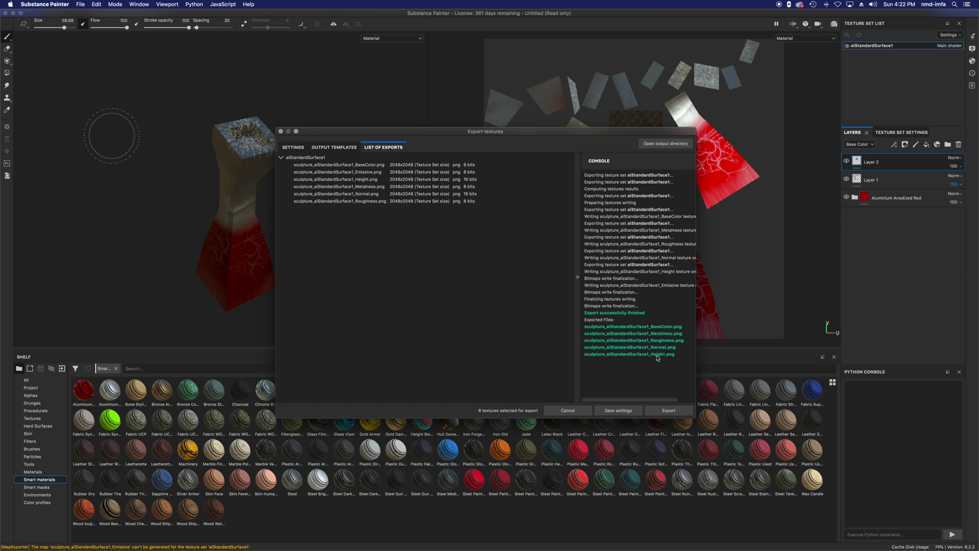
left_click(281, 131)
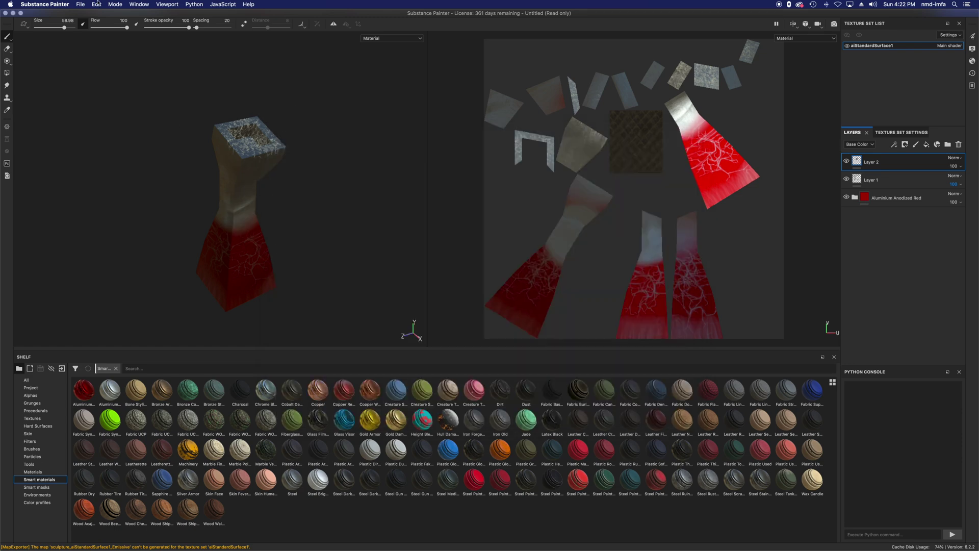
- Switch to Firefox and examine the aiStandardSurface channel setup in the Substance guide to rendering in Arnold for Maya
key("ctrl+Left")
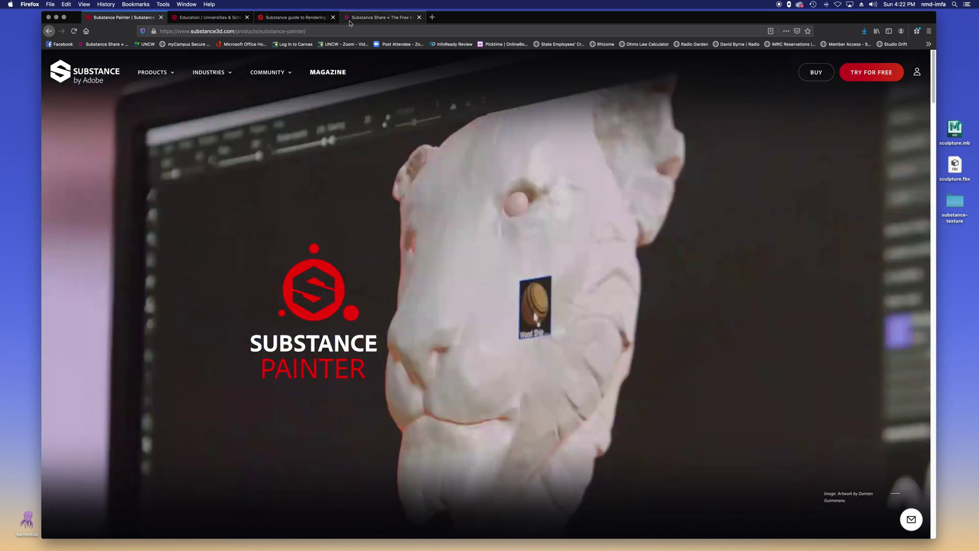
left_click(346, 21)
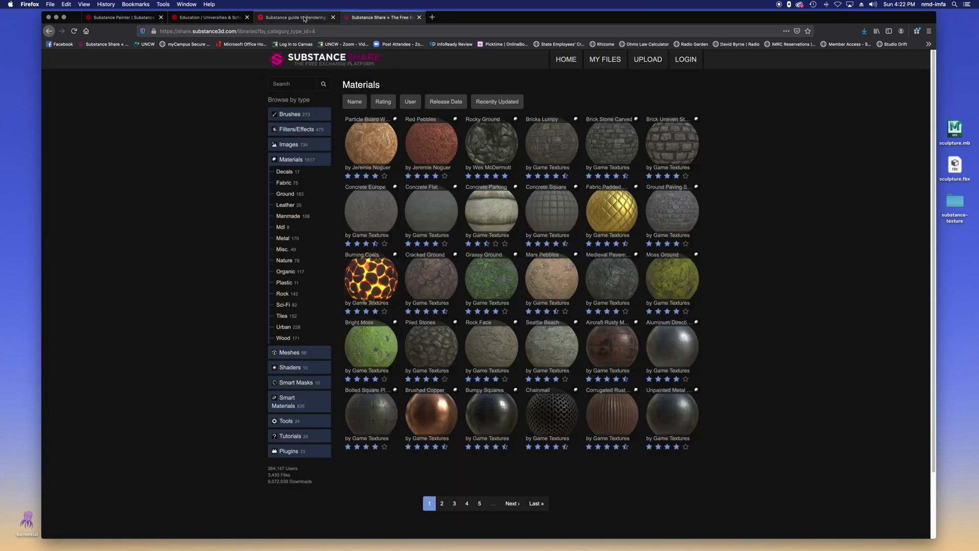
left_click(291, 21)
scroll(429, 178, "up", 10)
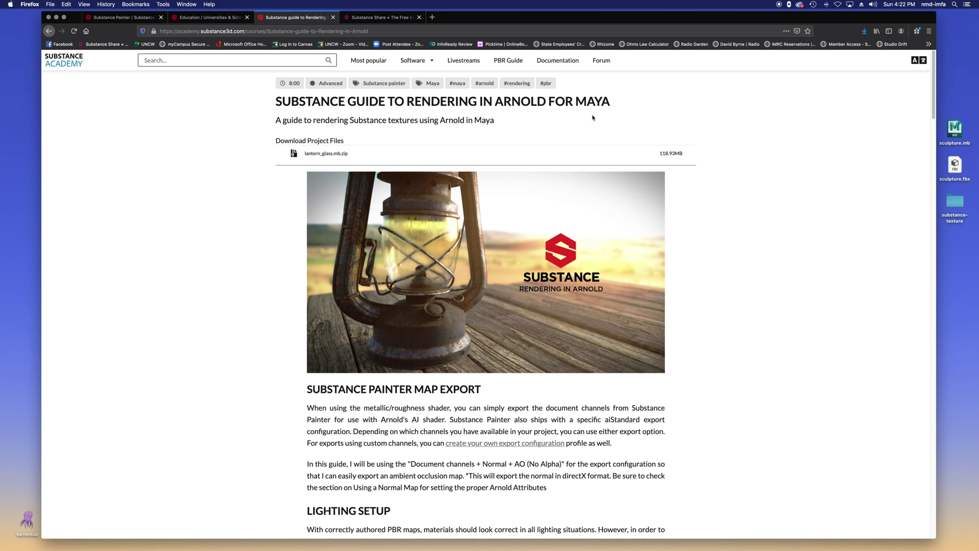
scroll(548, 199, "down", 6)
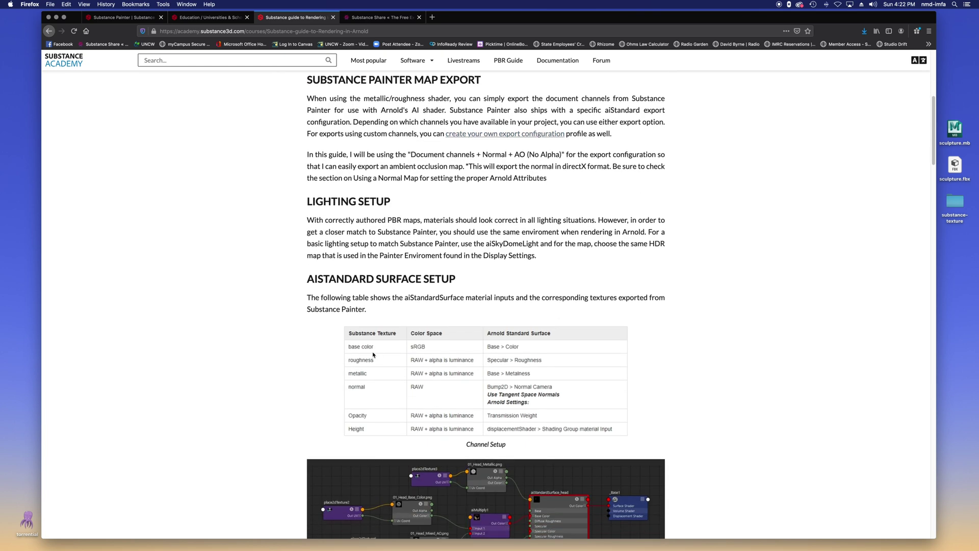
scroll(503, 359, "down", 5)
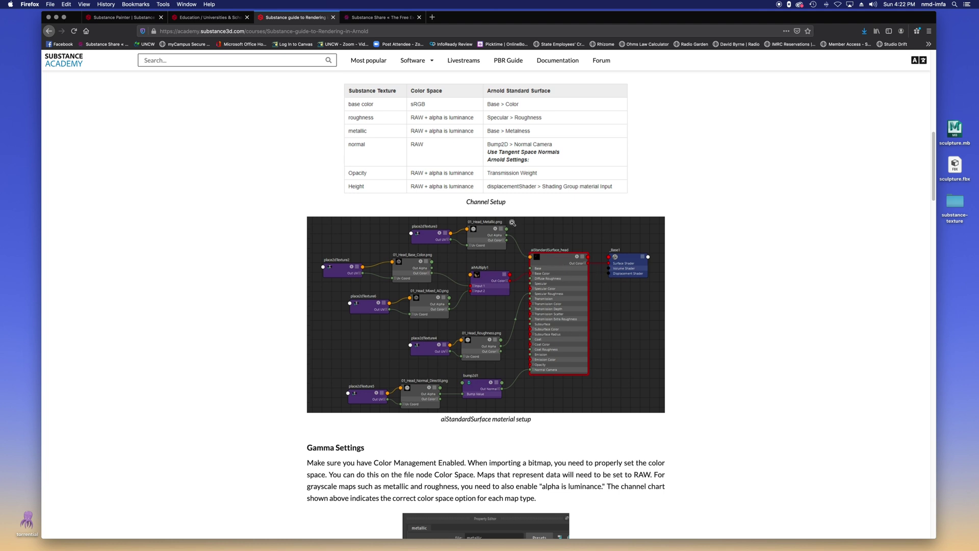
scroll(384, 159, "up", 1)
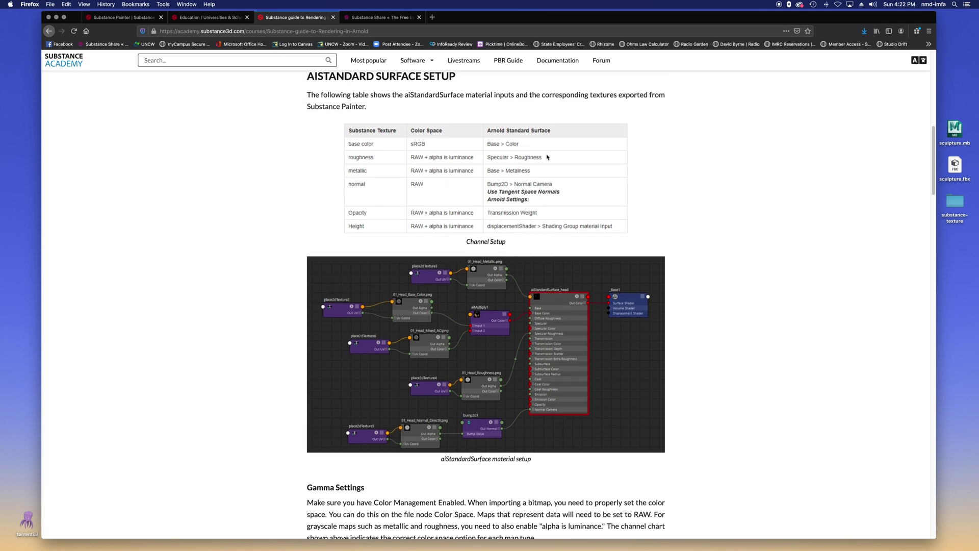
- Open the desktop's substance-texture folder, preview the exported base color PNG, and move the folder window aside to uncover the guide
left_click(955, 202)
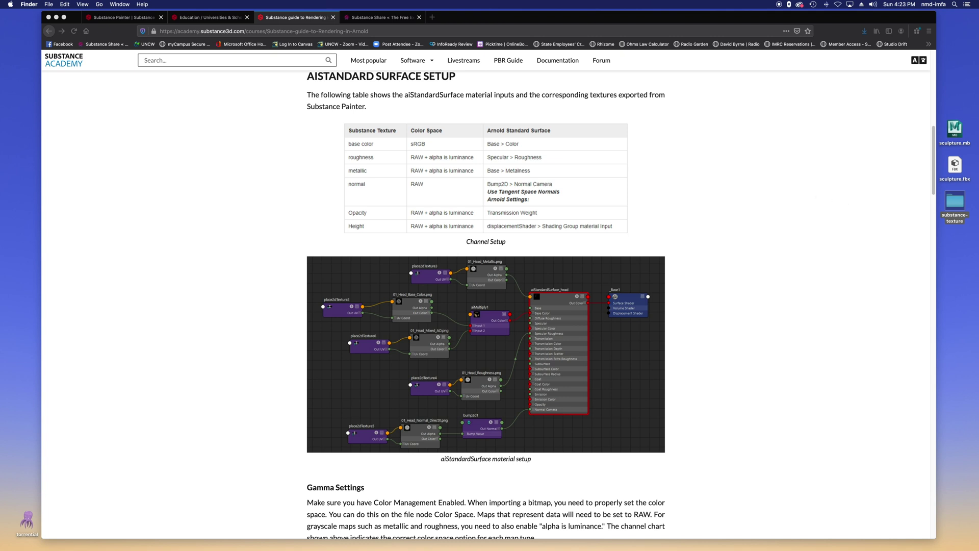
double_click(952, 204)
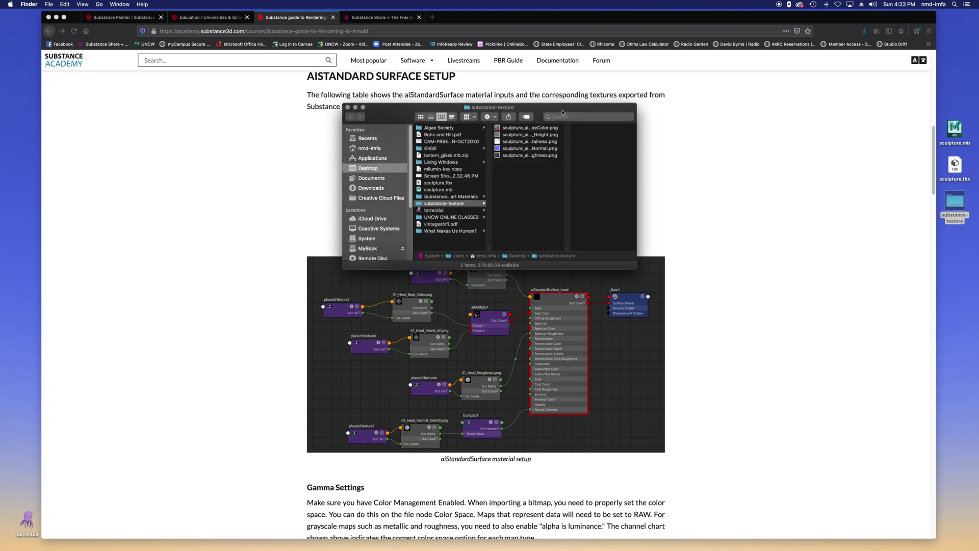
mouse_move(567, 106)
left_mouse_down()
mouse_move(567, 156)
mouse_move(632, 162)
mouse_move(795, 278)
left_mouse_up()
left_click(758, 298)
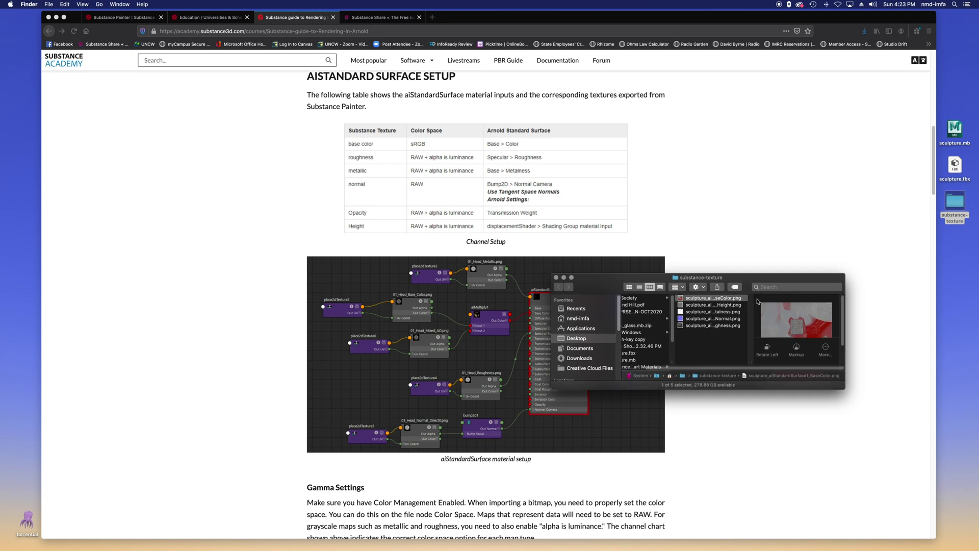
key("space")
key("space")
left_click_drag(686, 277, 808, 311)
left_click(618, 136)
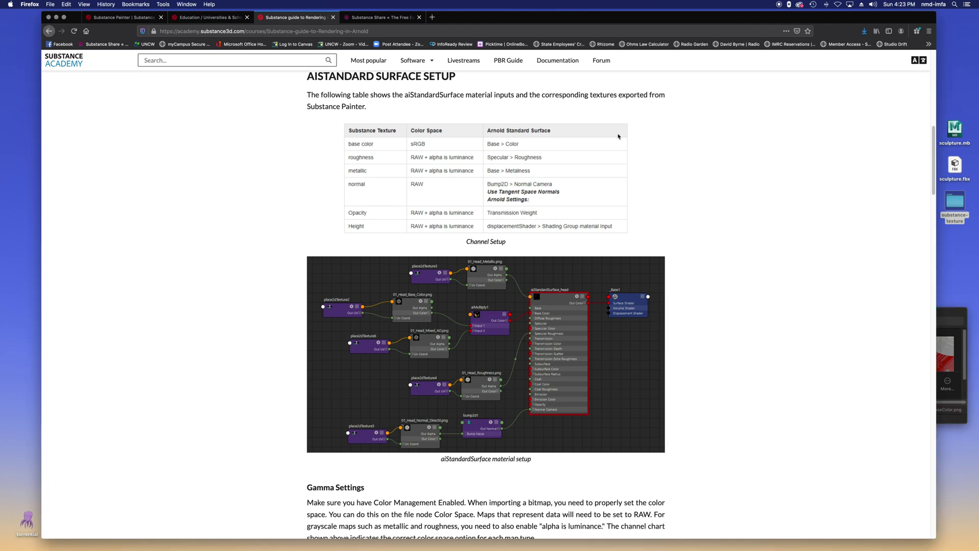
- Switch to Maya and connect a File texture to the Base Color of the sculpture's aiStandardSurface1 material
double_click(474, 18)
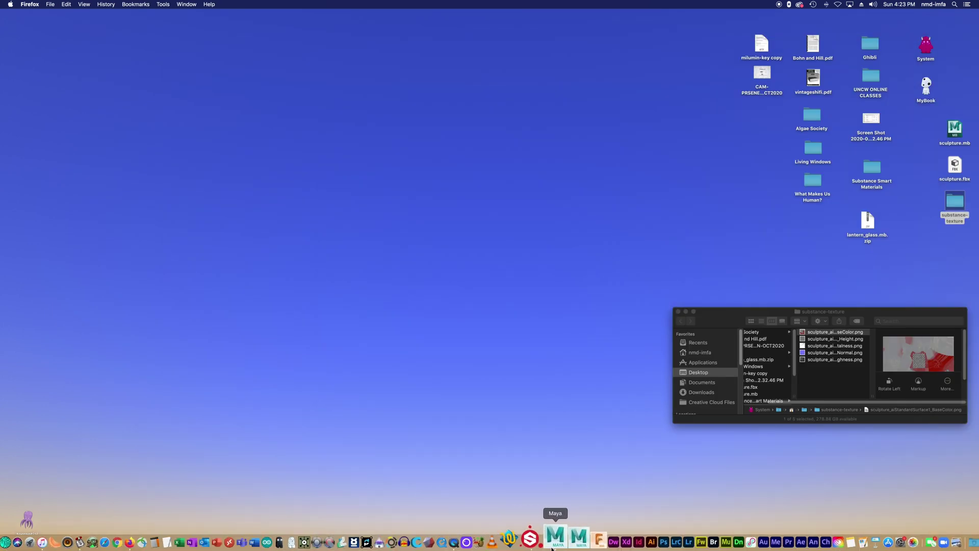
left_click(552, 538)
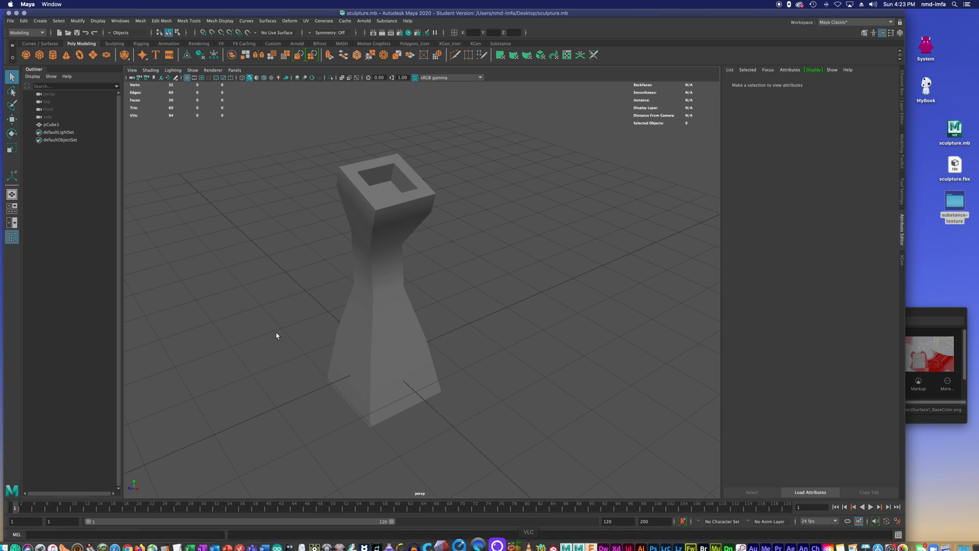
left_click(371, 266)
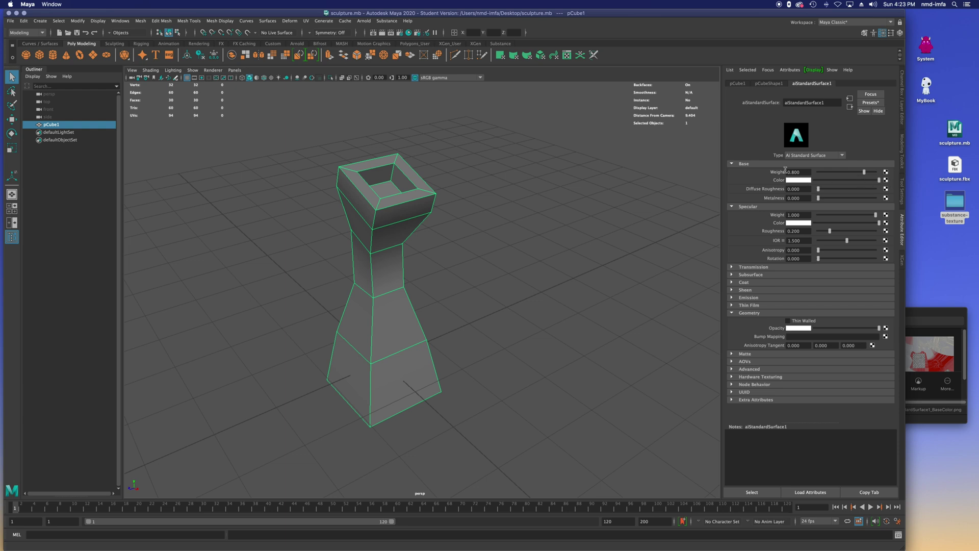
left_click(886, 182)
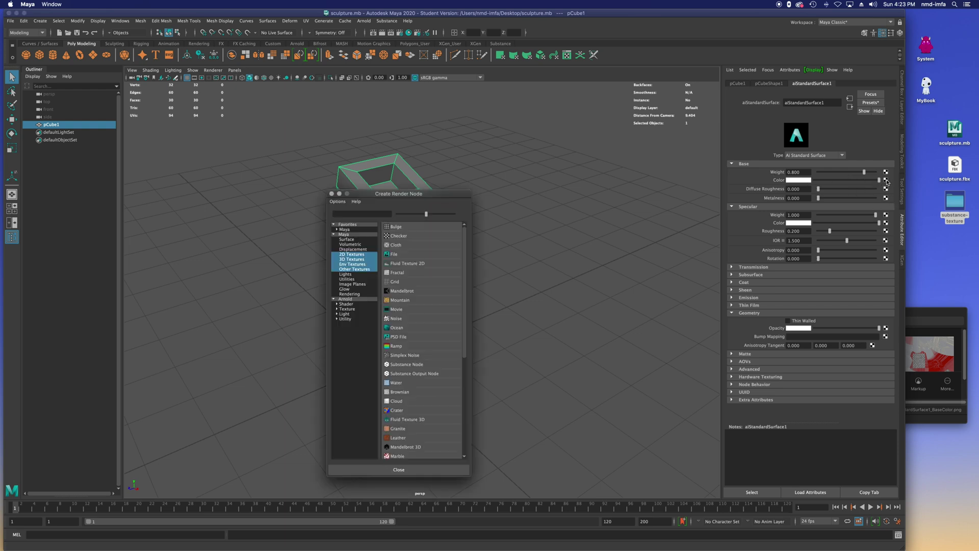
left_click(396, 256)
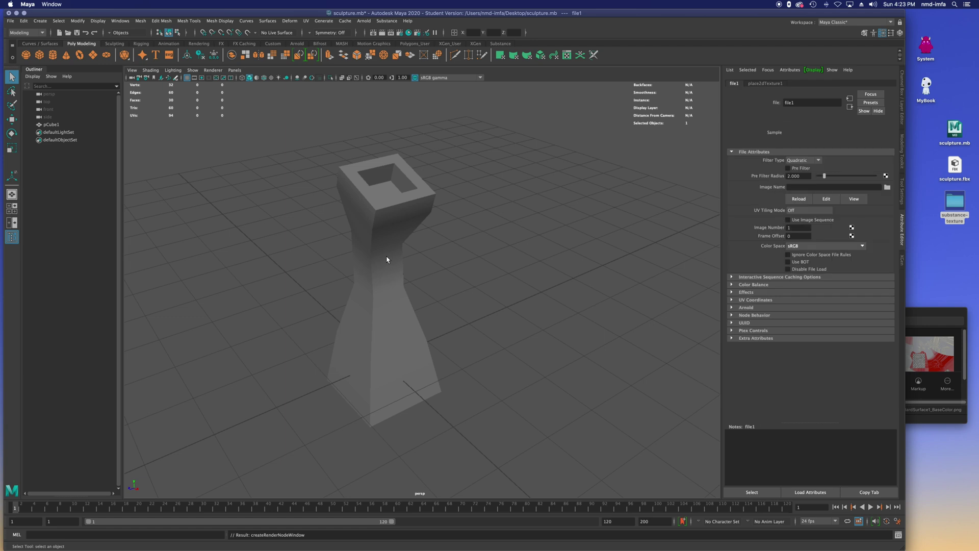
- Load sculpture_aiStandardSurface1_BaseColor.png from the Desktop's substance-texture folder as the file node's image
left_click(887, 187)
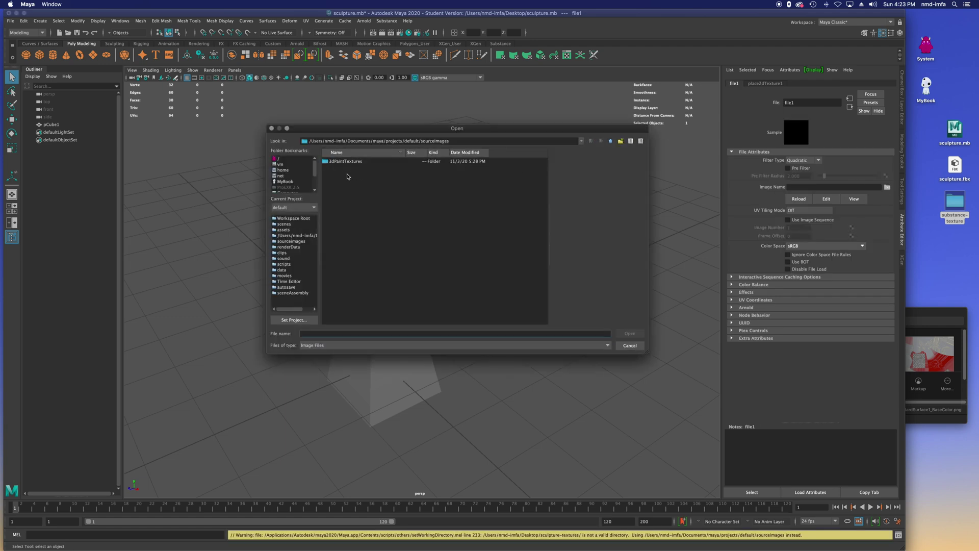
scroll(283, 189, "down", 3)
left_click(286, 176)
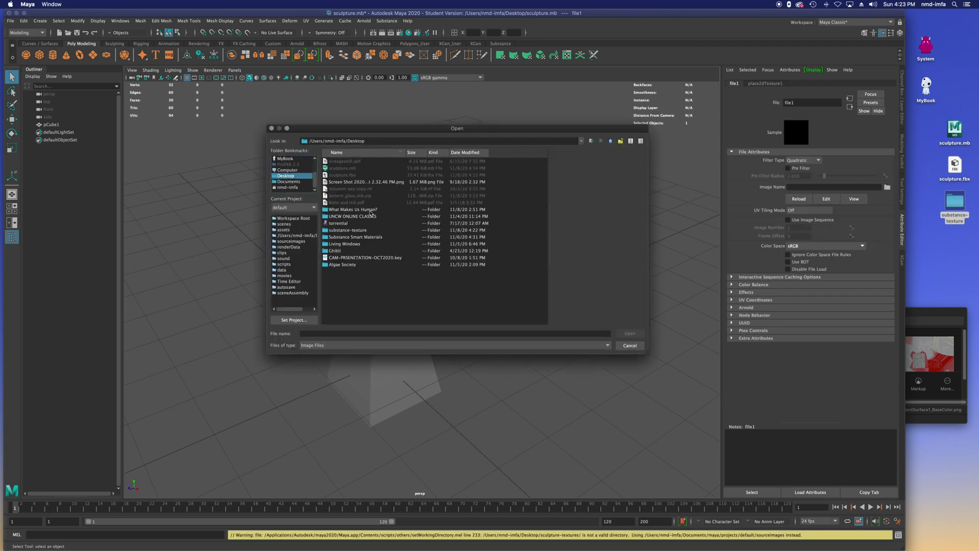
double_click(341, 231)
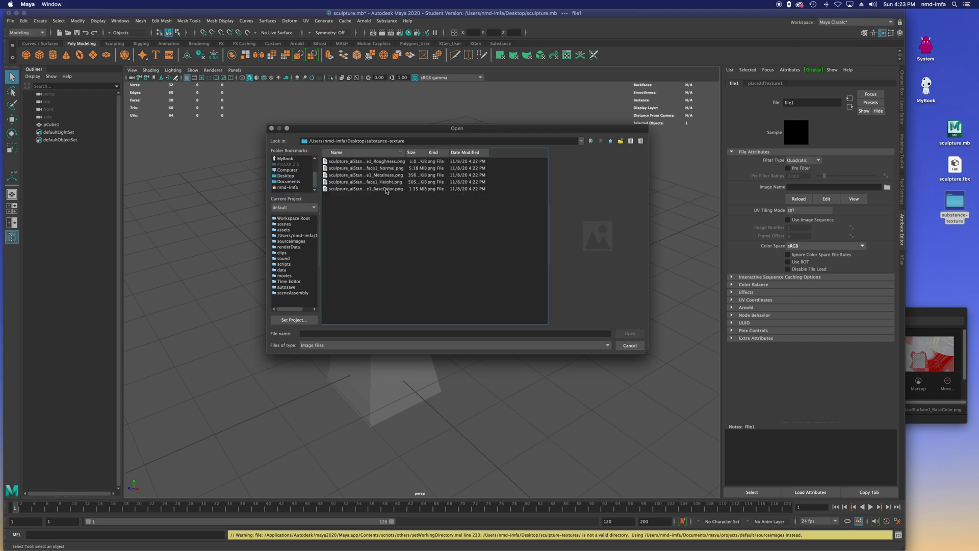
left_click(386, 188)
left_click(629, 333)
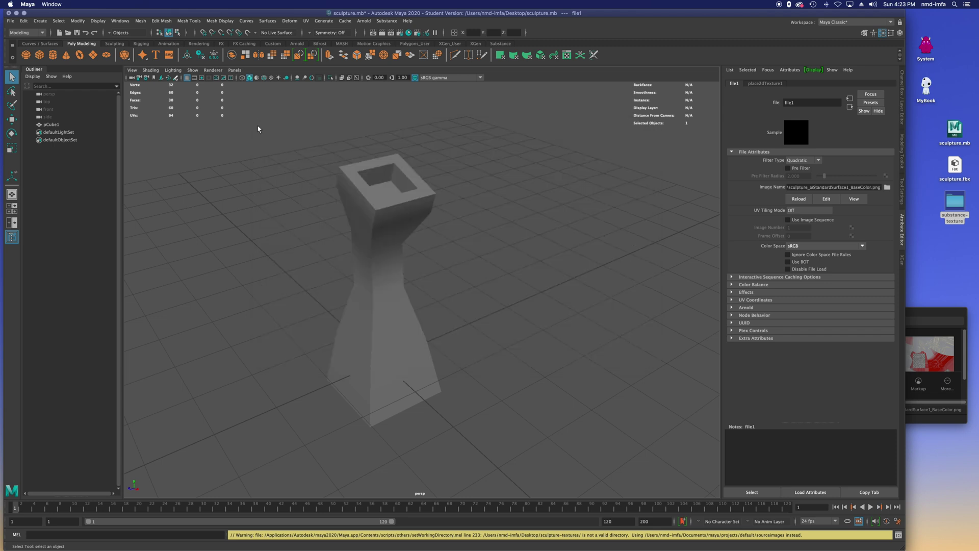
- Turn on textured display in the perspective viewport to show the base color map on the sculpture
left_click(150, 70)
left_click(172, 197)
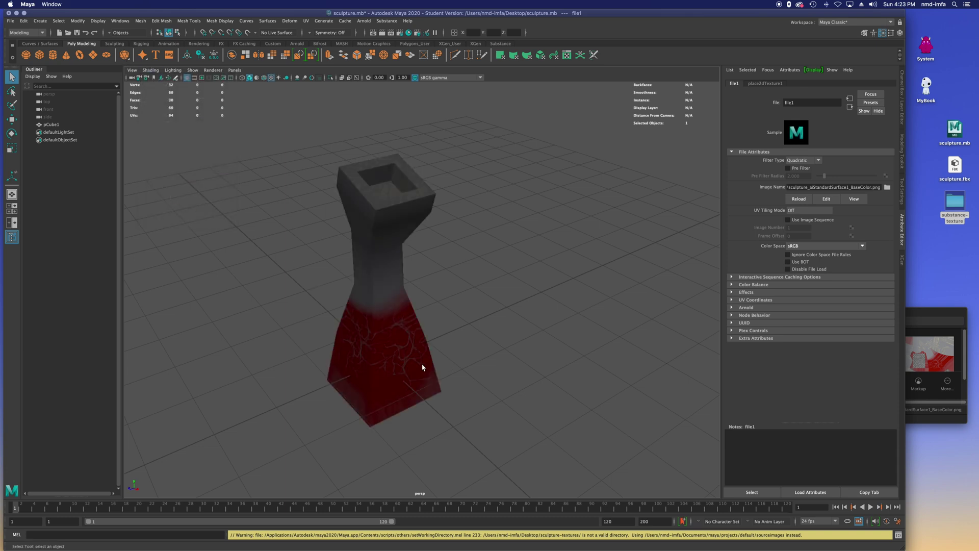
mouse_move(422, 368)
left_mouse_down("alt")
mouse_move(415, 328)
mouse_move(505, 352)
mouse_move(553, 338)
mouse_move(415, 296)
mouse_move(378, 267)
mouse_move(394, 339)
mouse_move(366, 345)
mouse_move(438, 369)
mouse_move(430, 387)
mouse_move(428, 262)
mouse_move(390, 385)
mouse_move(411, 356)
mouse_move(435, 357)
mouse_move(406, 360)
left_mouse_up("alt")
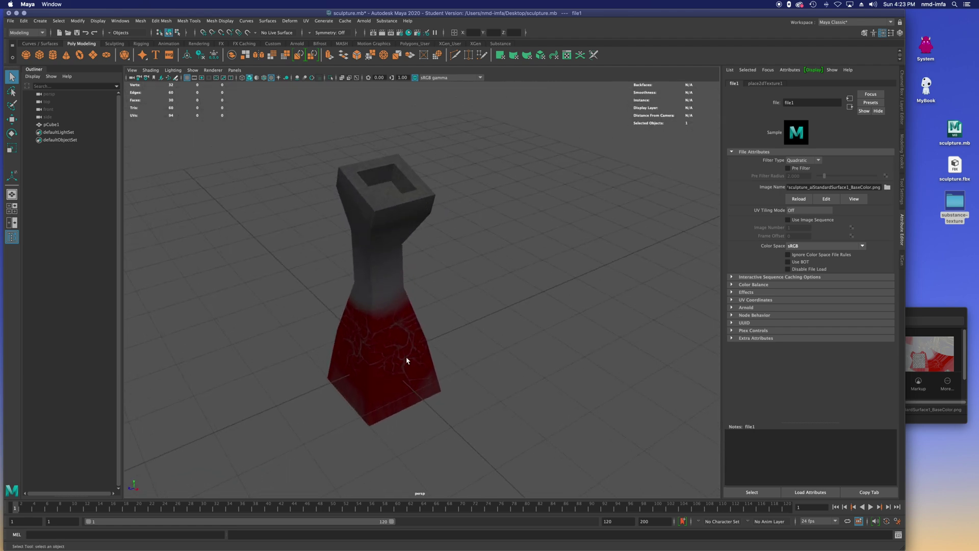
- Connect a File texture to the Base Metalness of aiStandardSurface1 and load sculpture_aiStandardSurface1_Metalness.png as its image
scroll(407, 360, "up", 3)
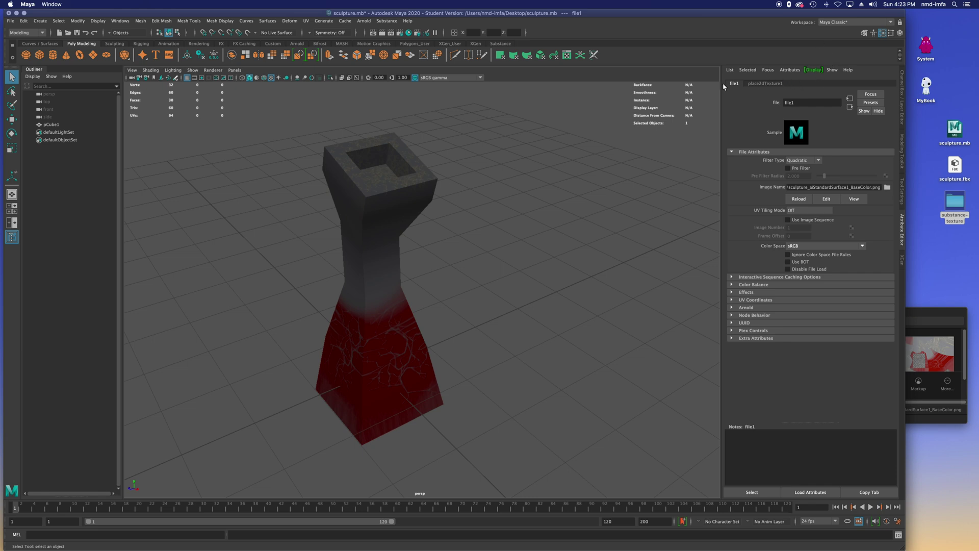
left_click(849, 108)
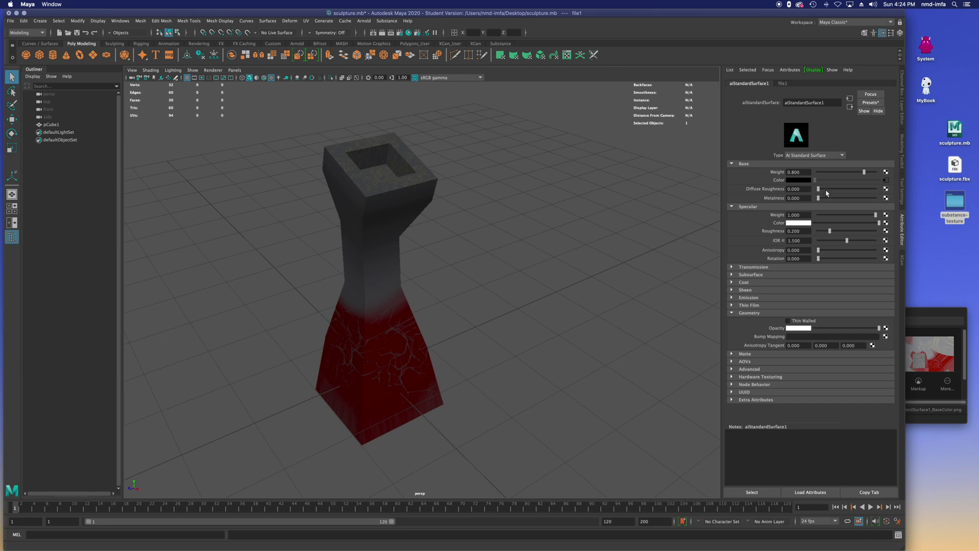
left_click(886, 198)
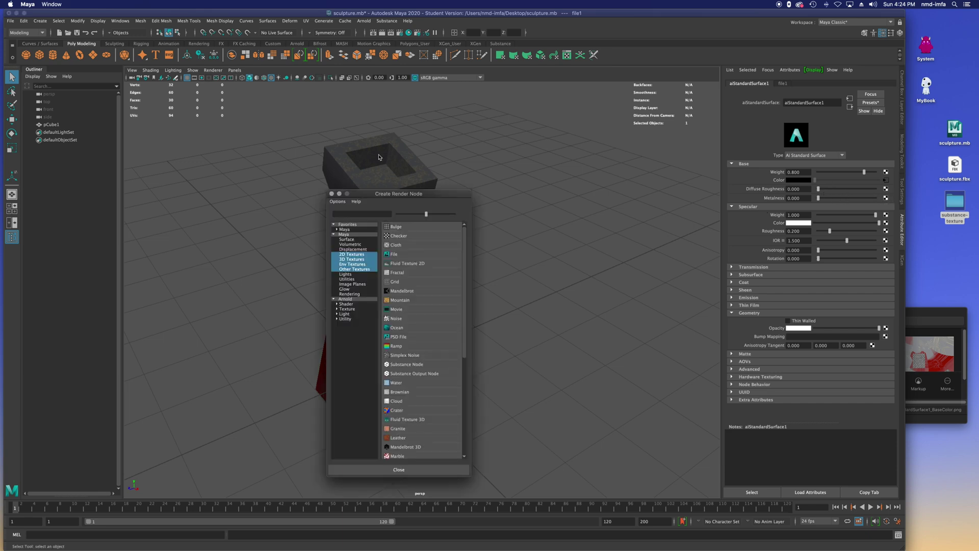
left_click(388, 255)
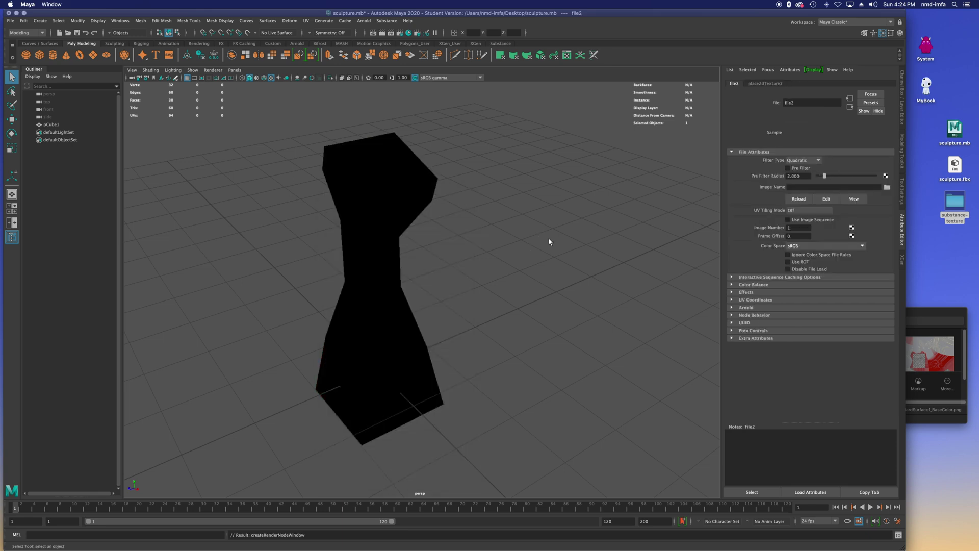
left_click(887, 188)
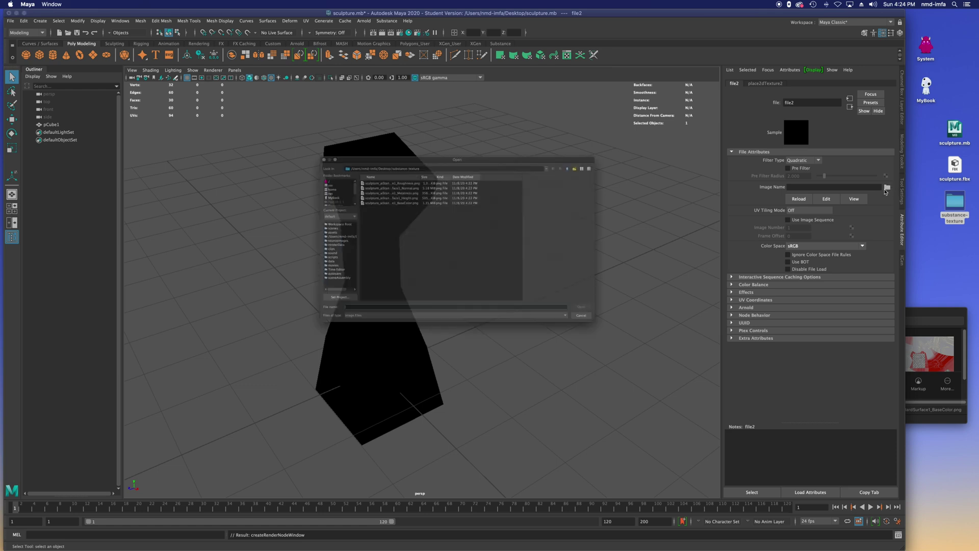
left_click(397, 175)
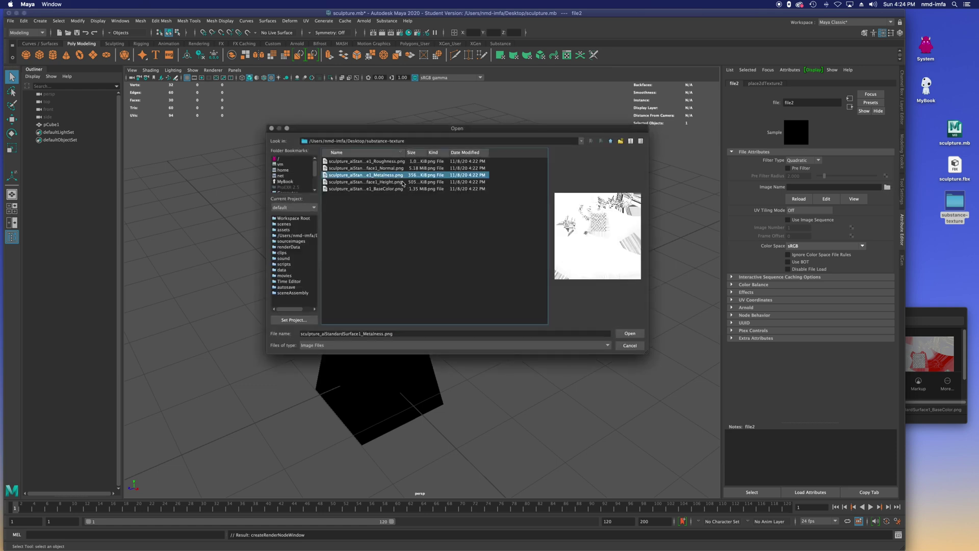
left_click(629, 333)
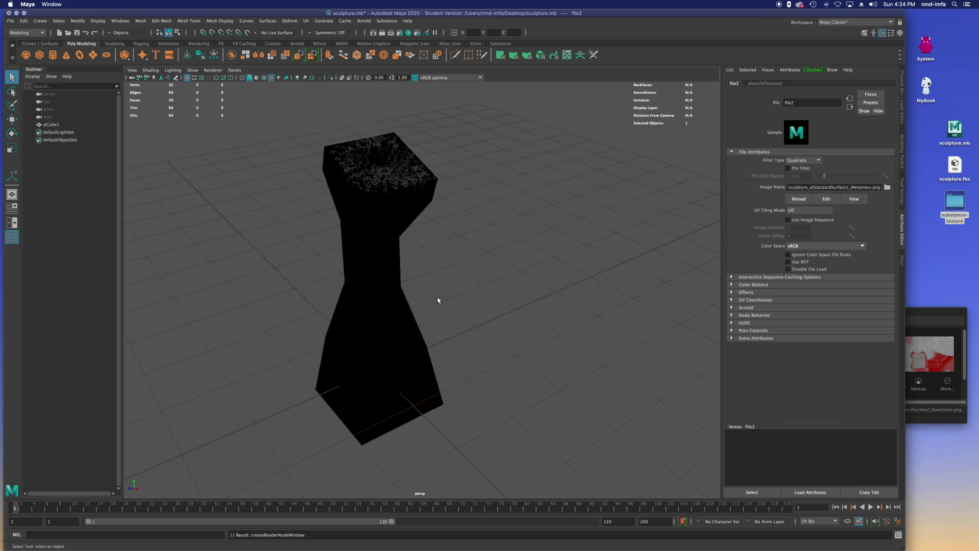
mouse_move(438, 300)
left_mouse_down("alt")
mouse_move(483, 284)
mouse_move(413, 296)
mouse_move(450, 275)
mouse_move(429, 270)
mouse_move(429, 292)
mouse_move(490, 277)
left_mouse_up("alt")
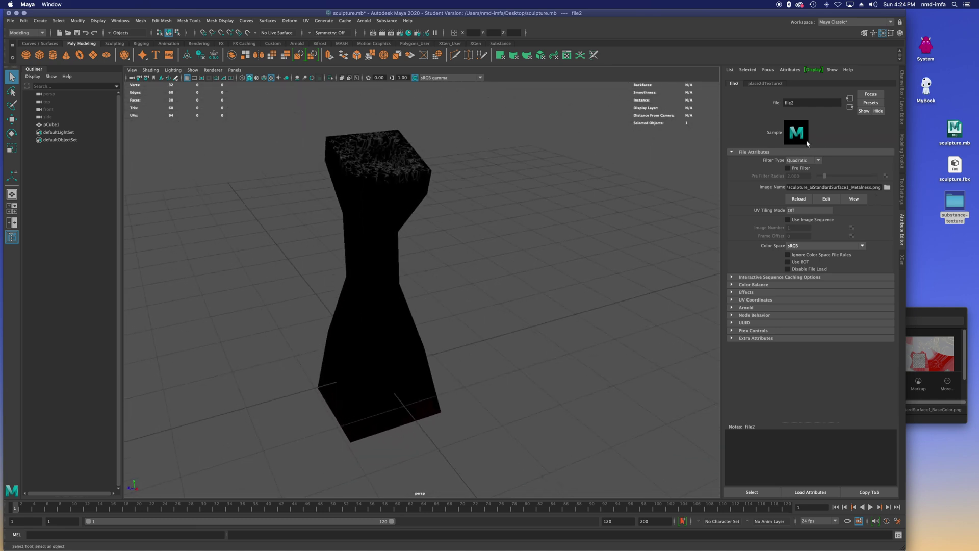
- Connect a File texture to the Specular Roughness of aiStandardSurface1 and load sculpture_aiStandardSurface1_Roughness.png as its image
left_click(850, 107)
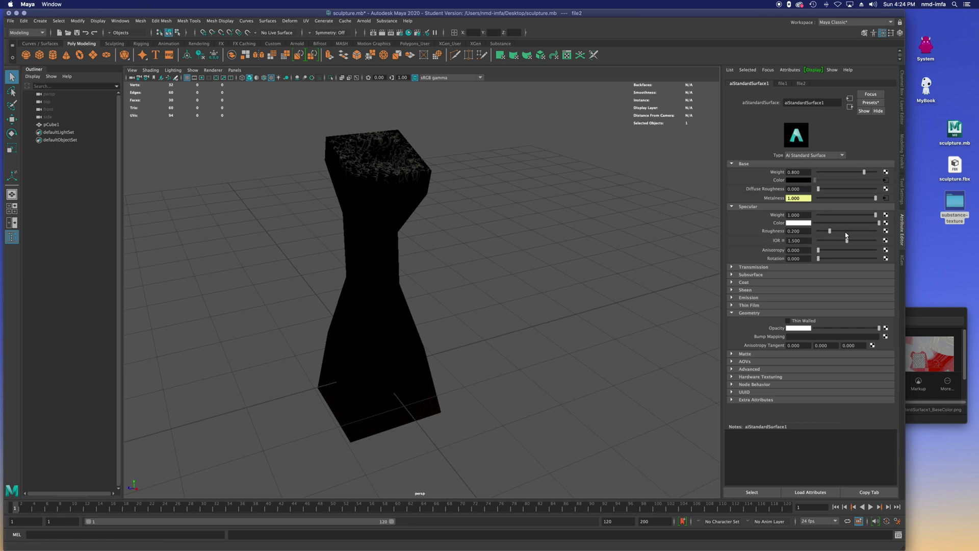
left_click(885, 231)
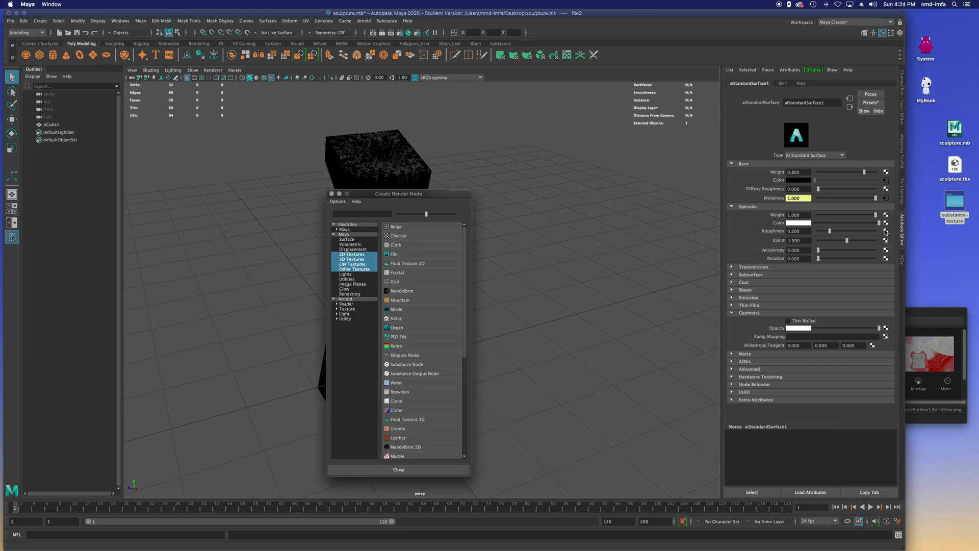
left_click(395, 257)
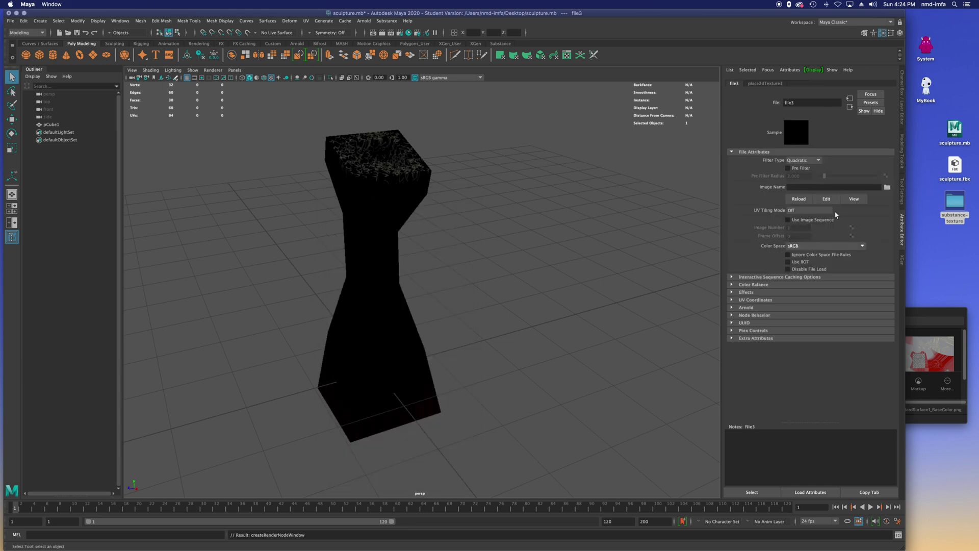
left_click(887, 187)
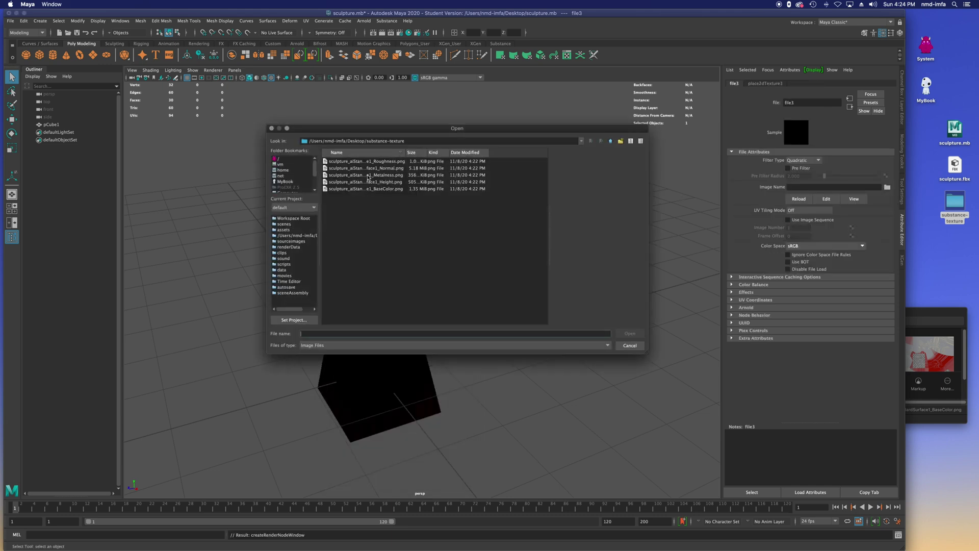
left_click(386, 162)
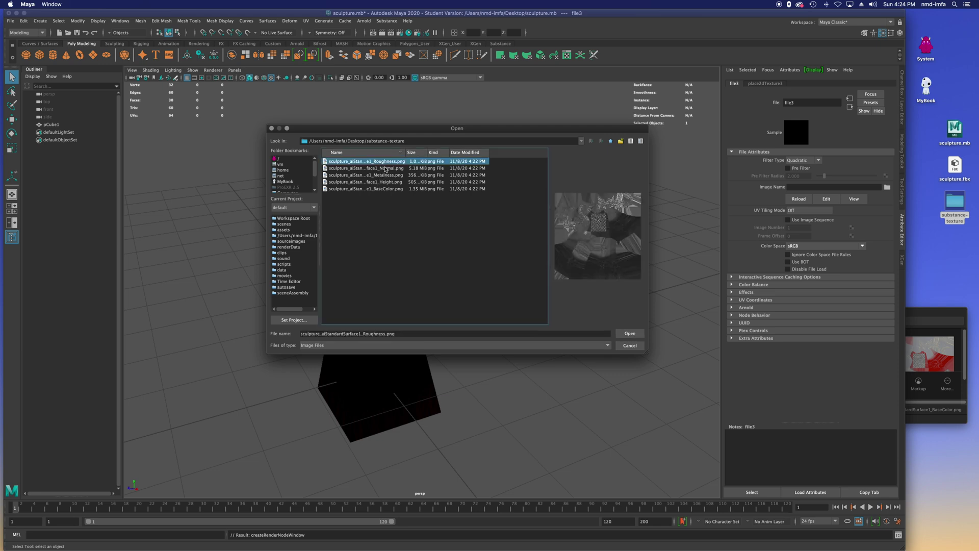
left_click(630, 333)
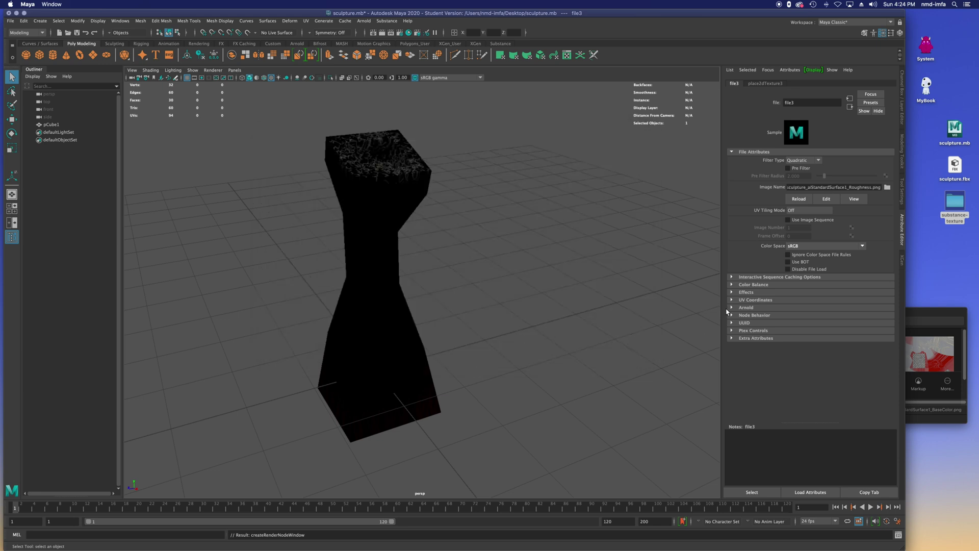
- Check the aiStandardSurface channel table in the Firefox guide, move the browser window aside, and return to the material's attributes in Maya
left_click(850, 107)
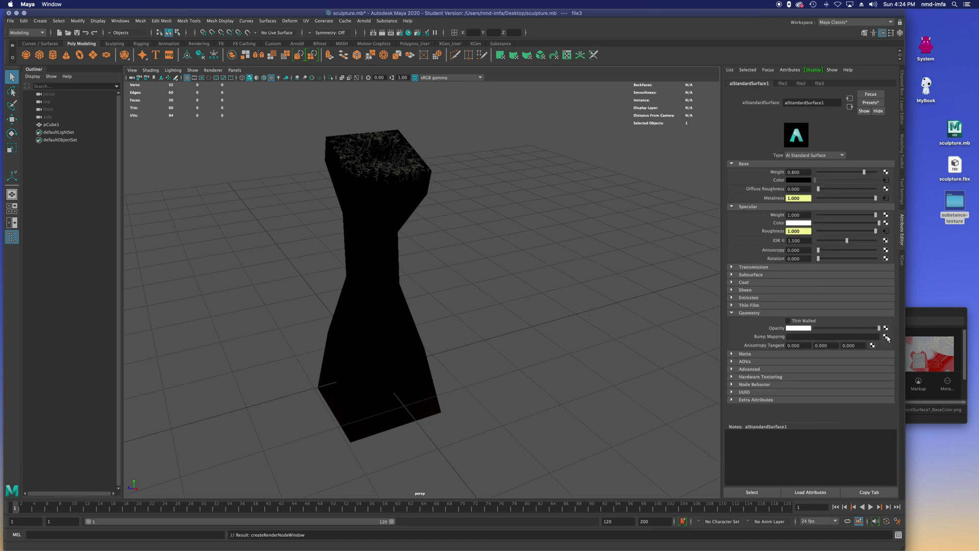
key("super+Tab")
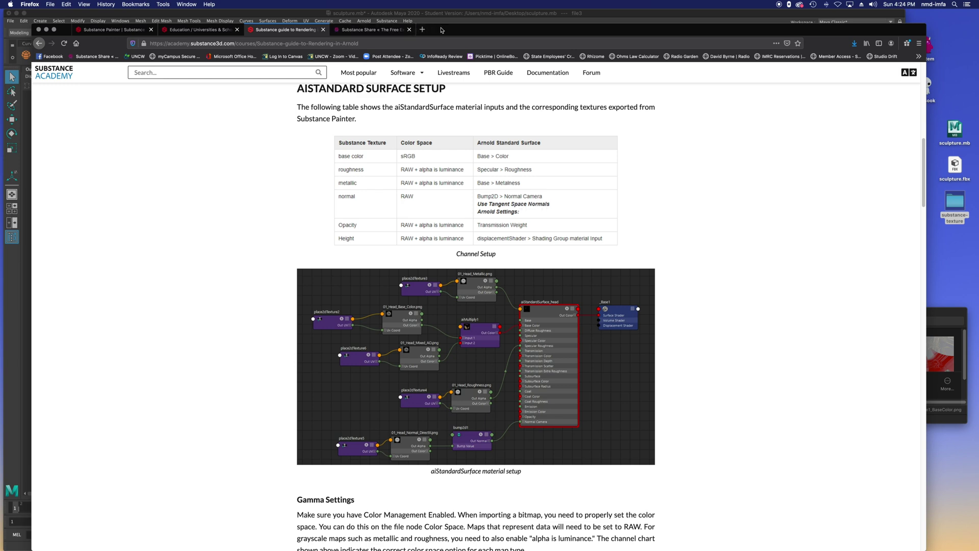
left_click_drag(441, 29, 978, 29)
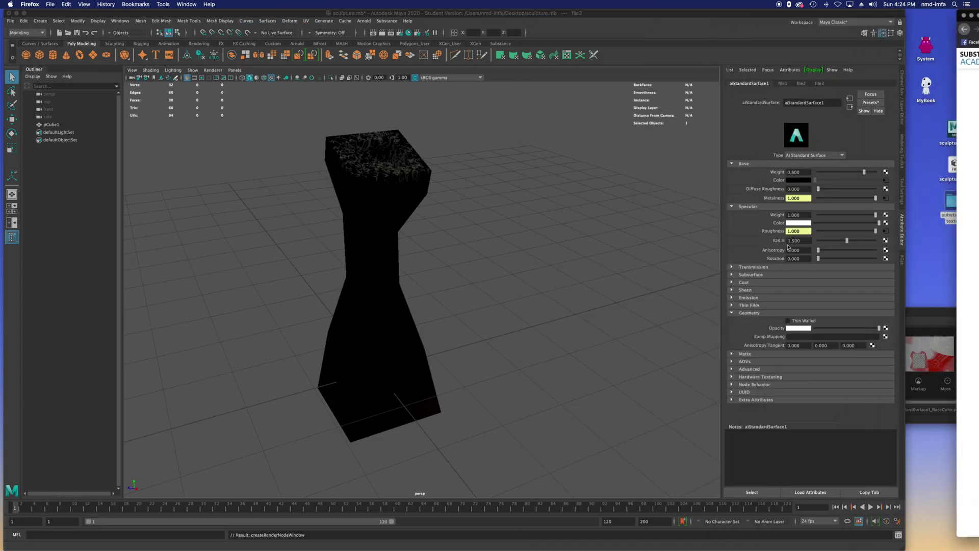
left_click(739, 320)
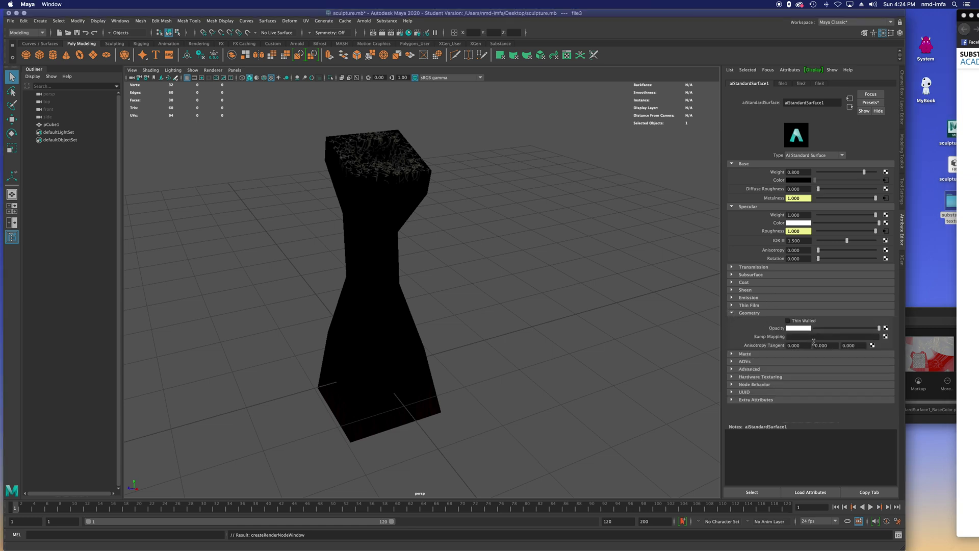
- Connect a File texture to the Bump Mapping of aiStandardSurface1 and set its bump node to be used as Tangent Space Normals
left_click(885, 337)
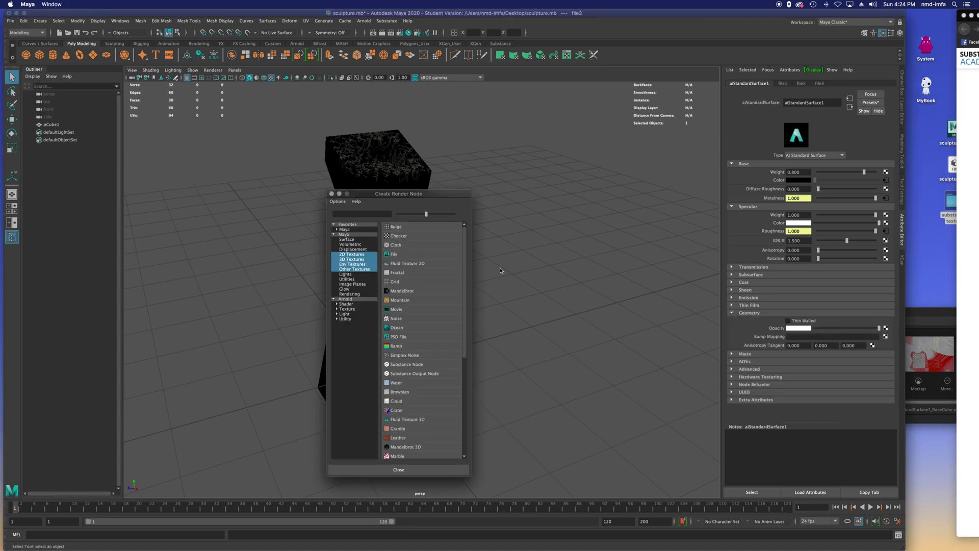
left_click(391, 255)
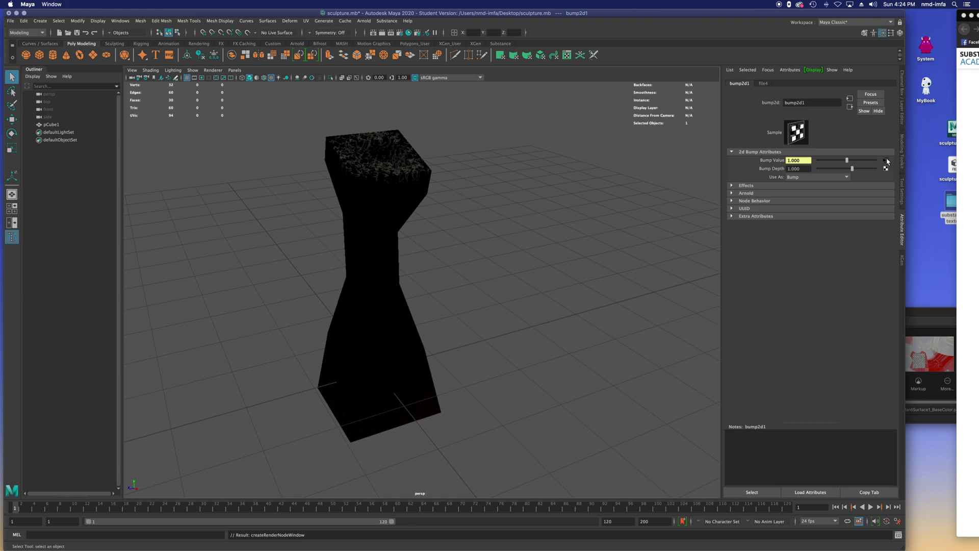
left_click(819, 177)
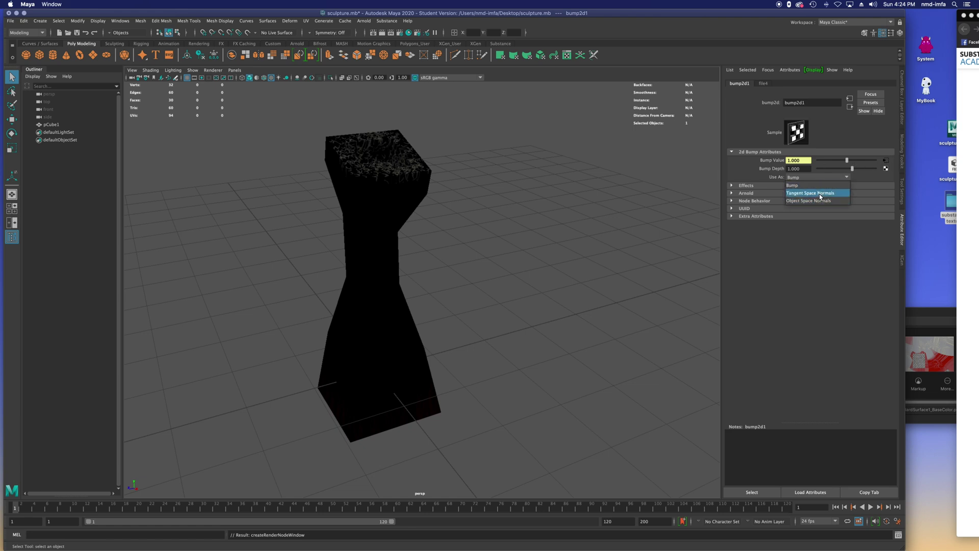
left_click(819, 194)
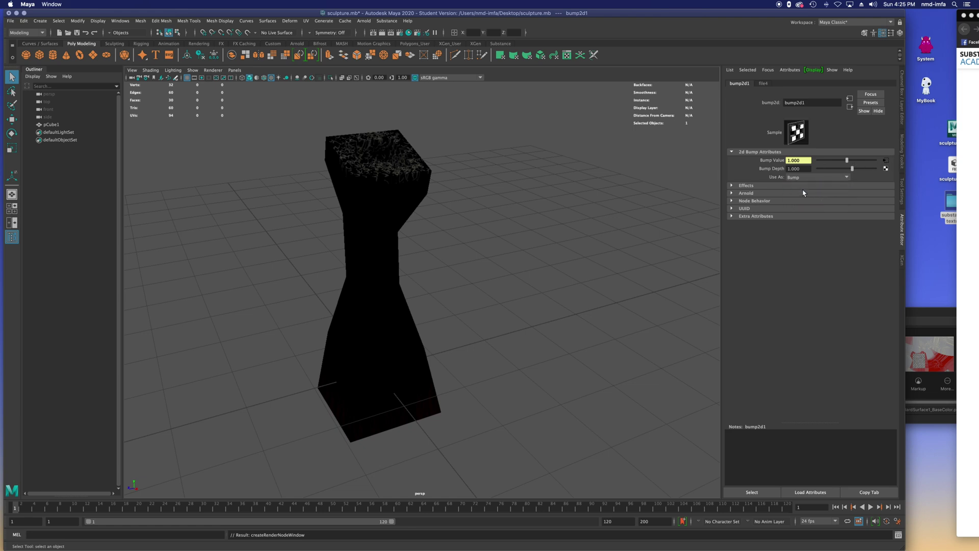
- Load sculpture_aiStandardSurface1_Normal.png as the image of the bump node's file texture and deselect everything
left_click(885, 162)
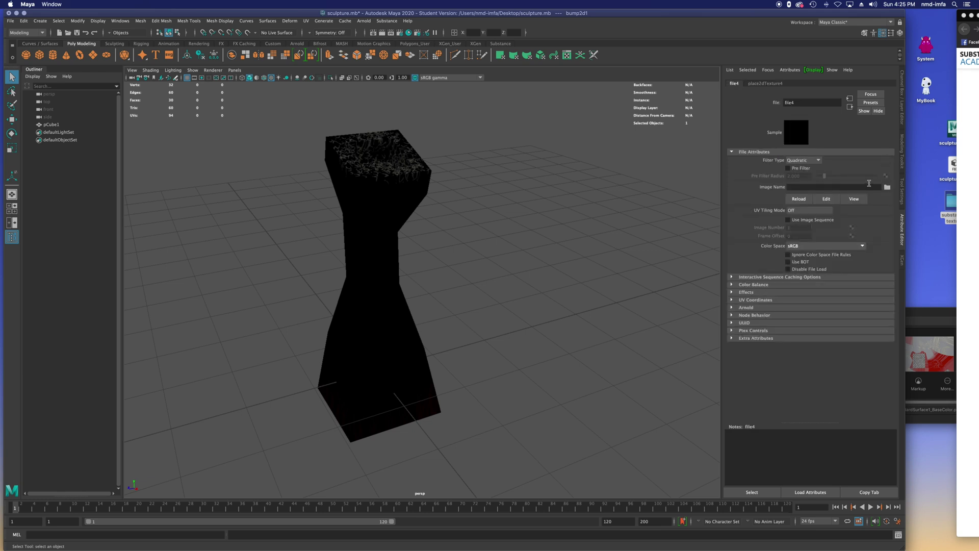
left_click(887, 187)
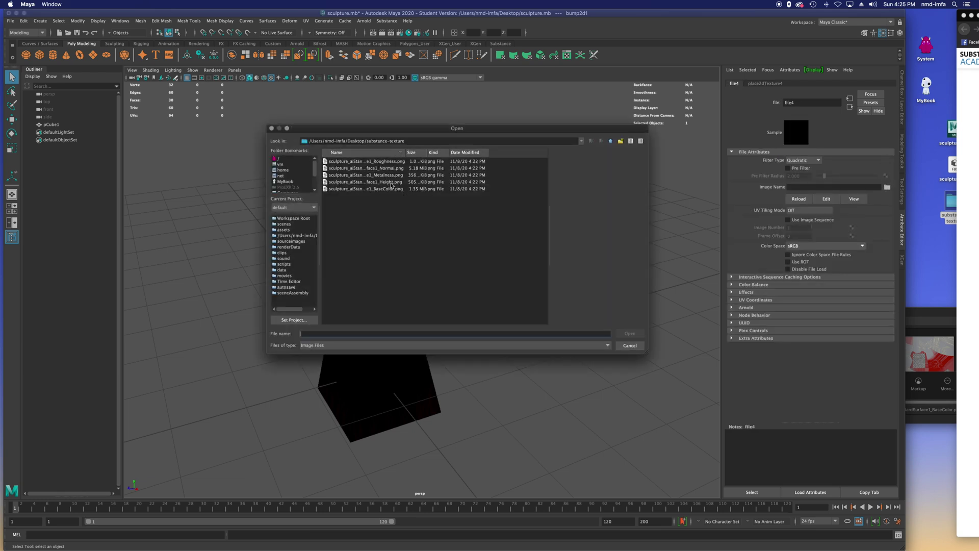
left_click(385, 168)
left_click(630, 333)
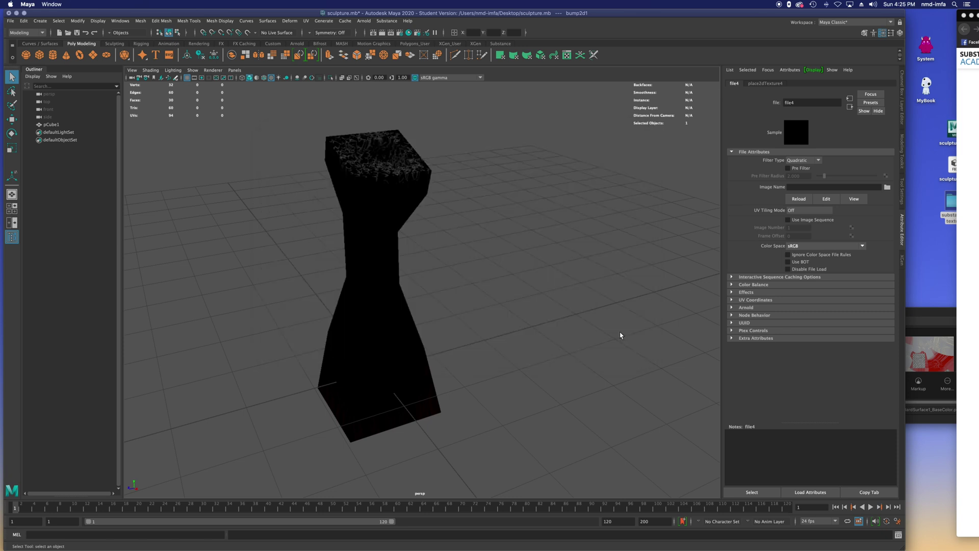
left_click(437, 280)
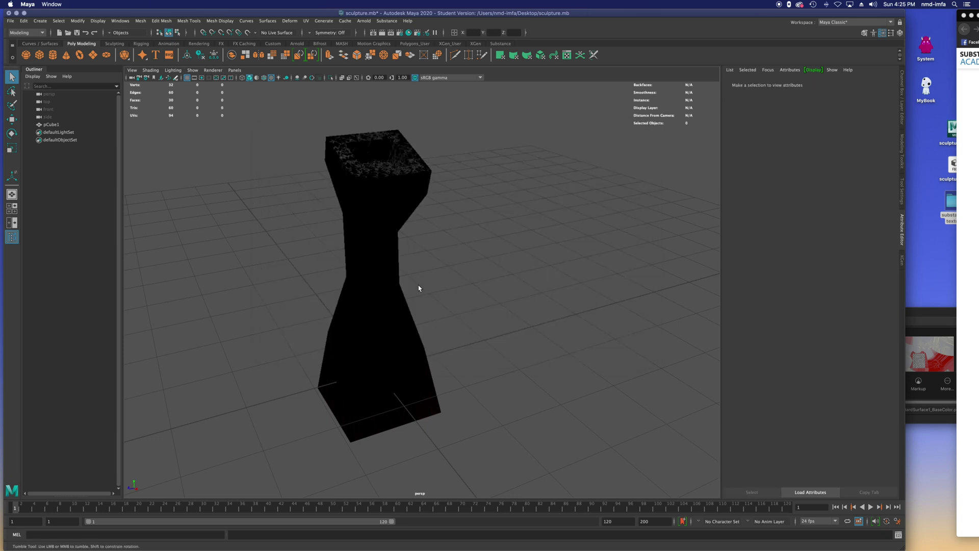
mouse_move(417, 288)
left_mouse_down("alt")
mouse_move(379, 276)
mouse_move(389, 236)
mouse_move(415, 228)
mouse_move(338, 274)
mouse_move(418, 299)
mouse_move(357, 286)
mouse_move(395, 293)
mouse_move(404, 282)
mouse_move(393, 296)
mouse_move(408, 290)
left_mouse_up("alt")
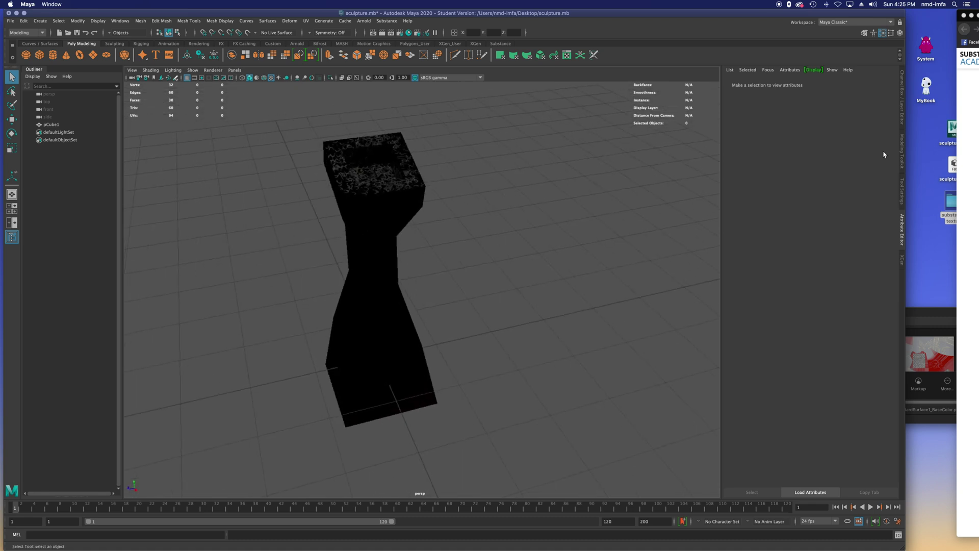
- Select the sculpture and connect a File texture to the displacement material of its aiStandardSurface1SG shading group
left_click(349, 236)
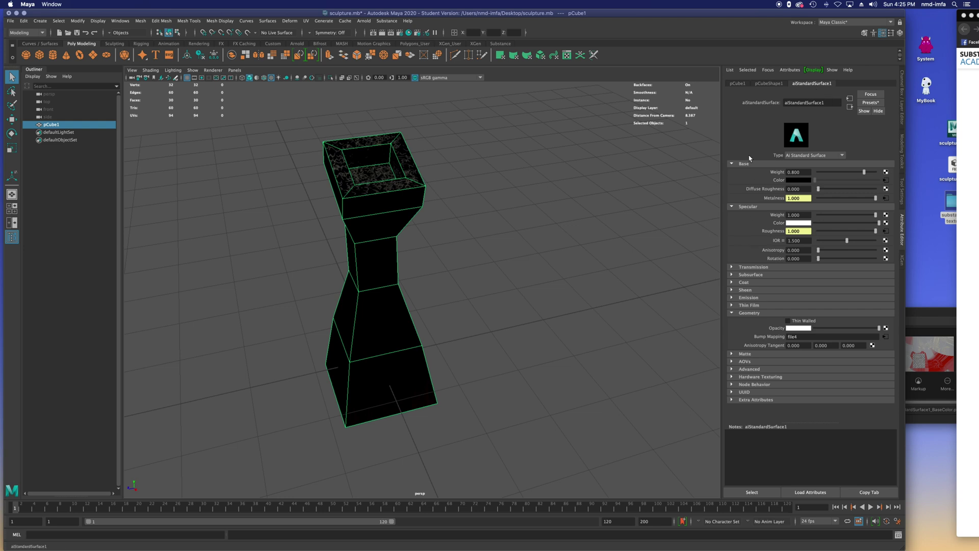
left_click(849, 107)
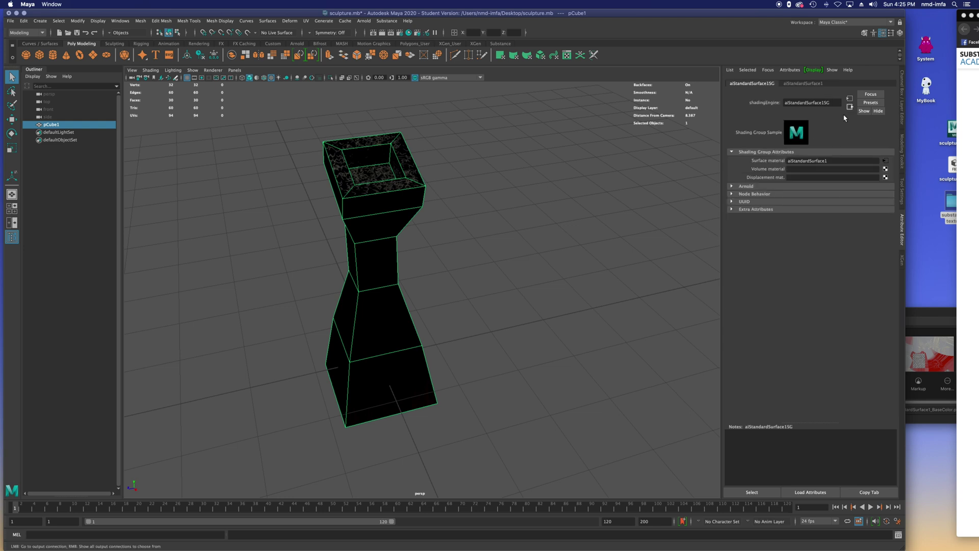
left_click(885, 177)
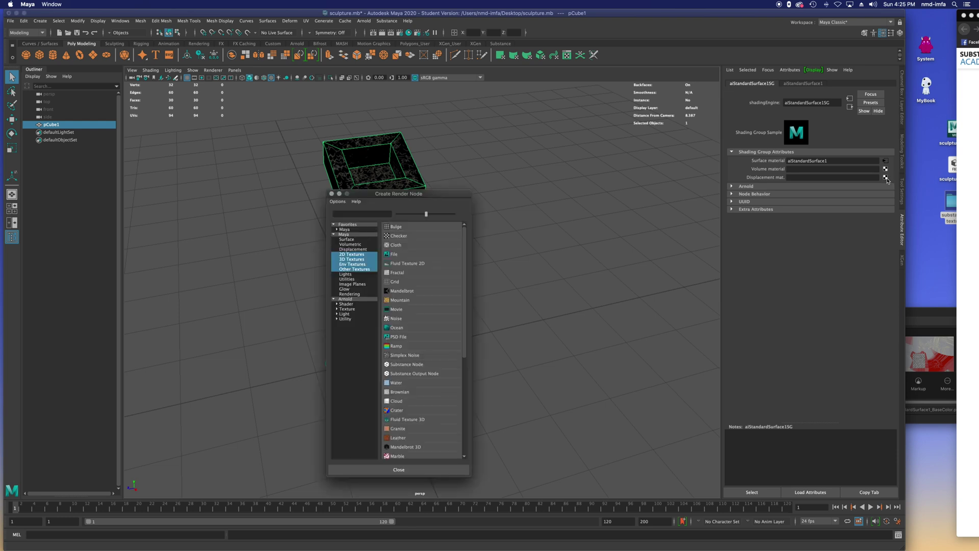
left_click(392, 253)
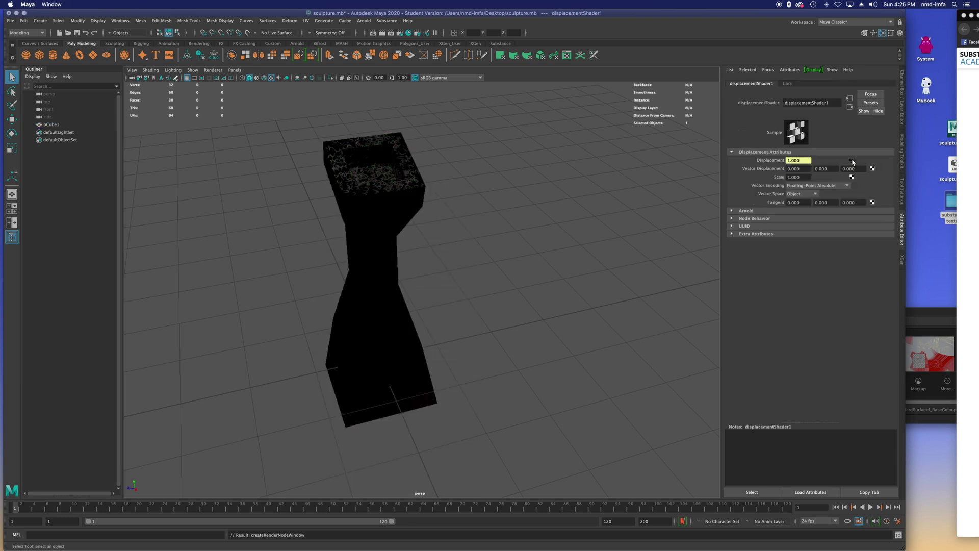
- Load sculpture_aiStandardSurface1_Height.png as the image of the displacement shader's file texture
left_click(851, 161)
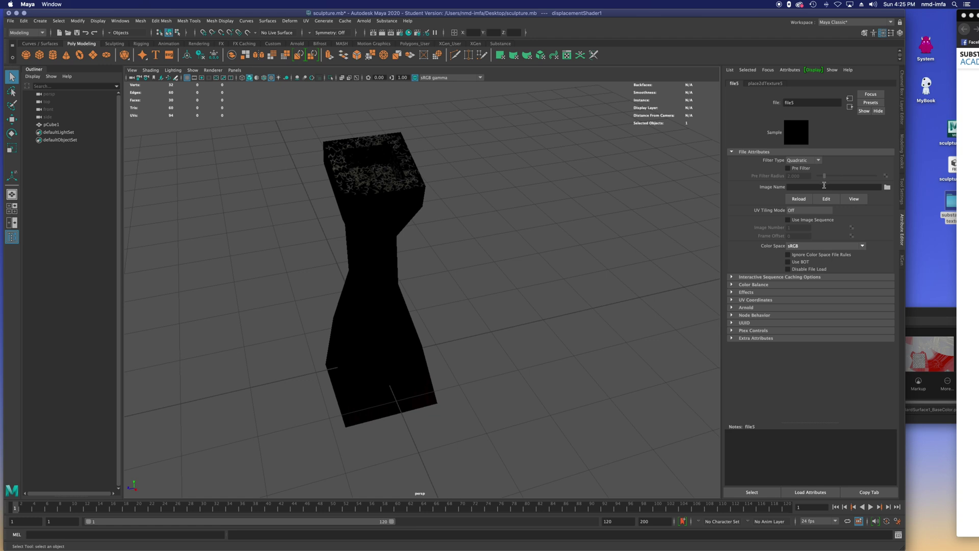
left_click(887, 188)
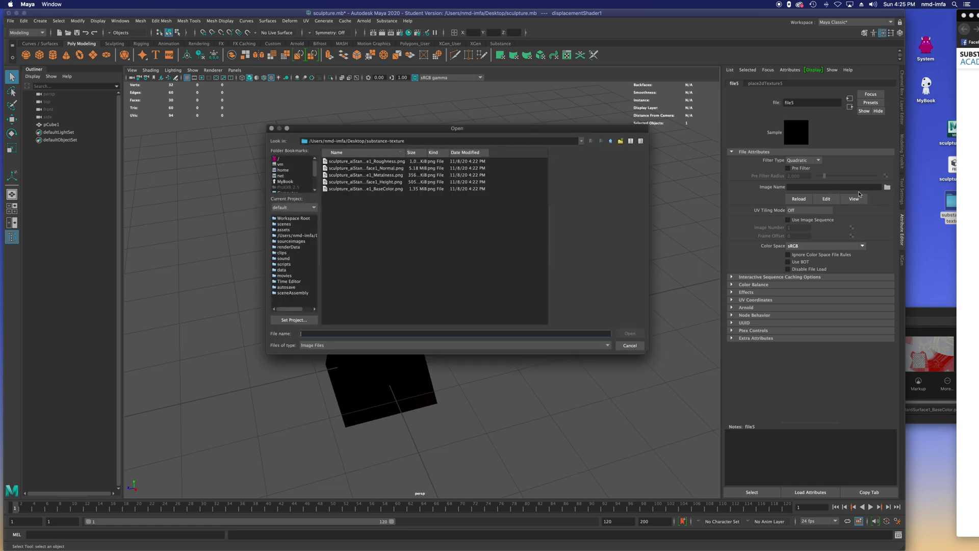
left_click(372, 183)
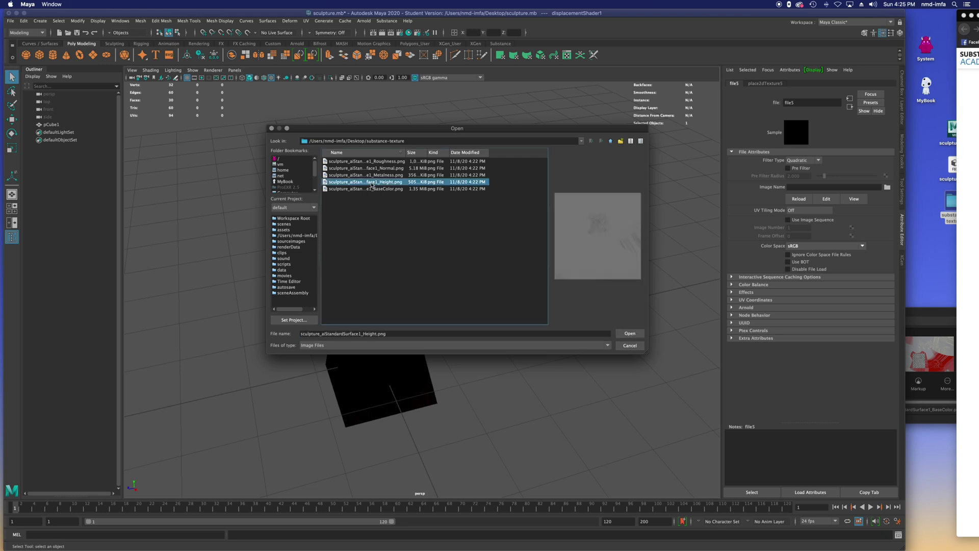
left_click(629, 333)
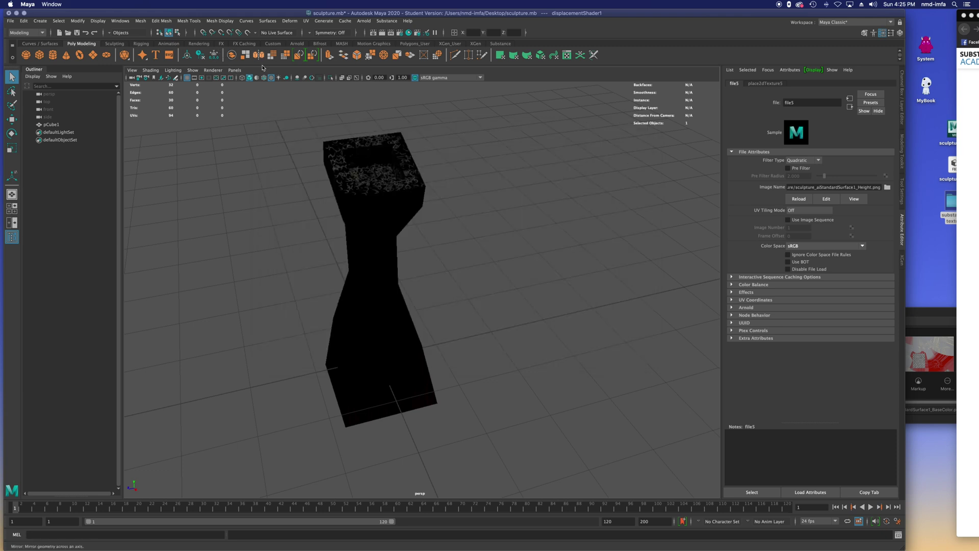
- Add an Arnold SkyDome light to the scene to illuminate the sculpture
left_click(299, 44)
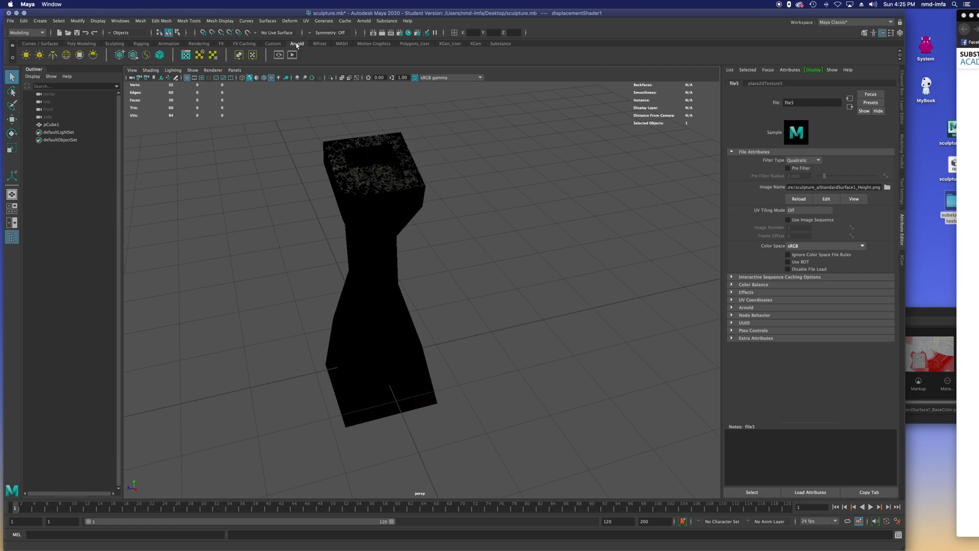
left_click(65, 55)
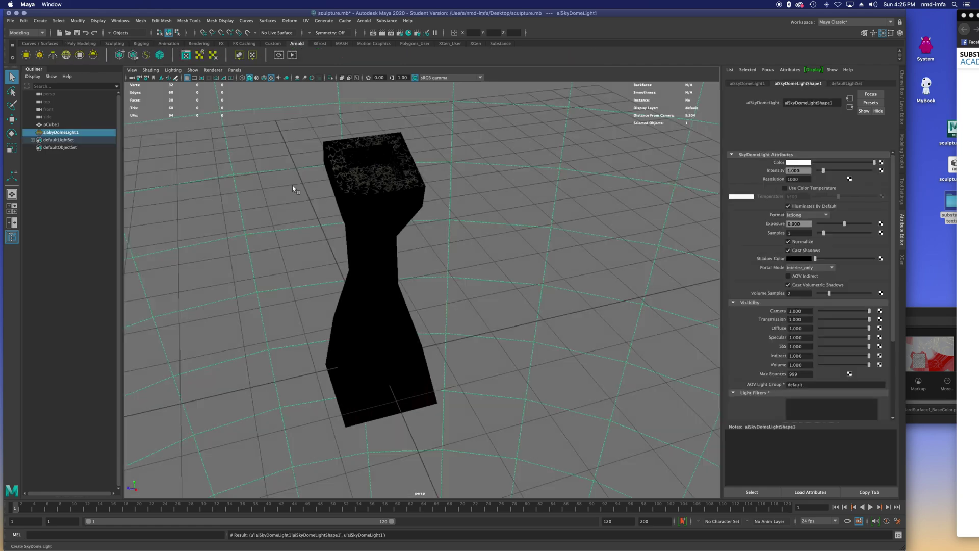
left_click_drag(292, 185, 339, 178, "alt")
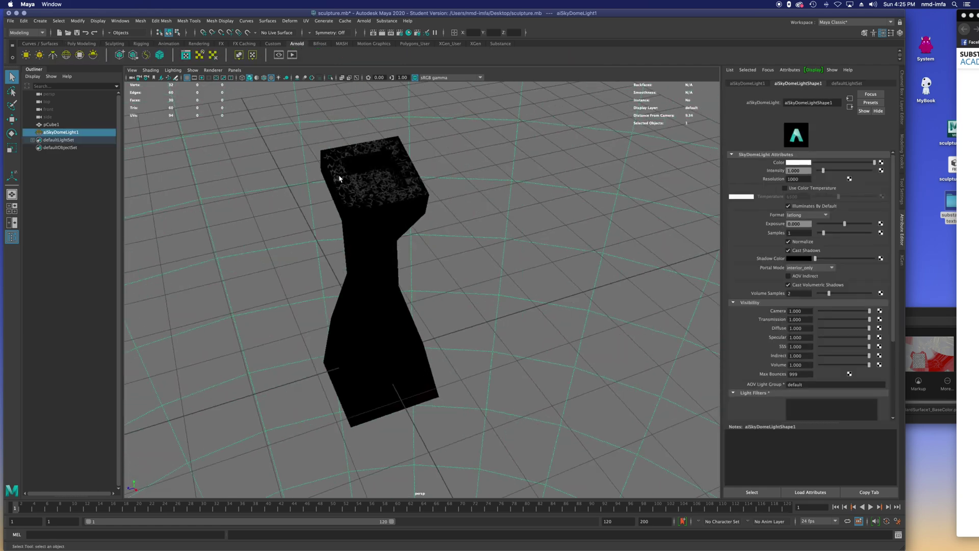
- Start a live render in the Arnold RenderView and check the sculpture's top and underside
left_click(279, 55)
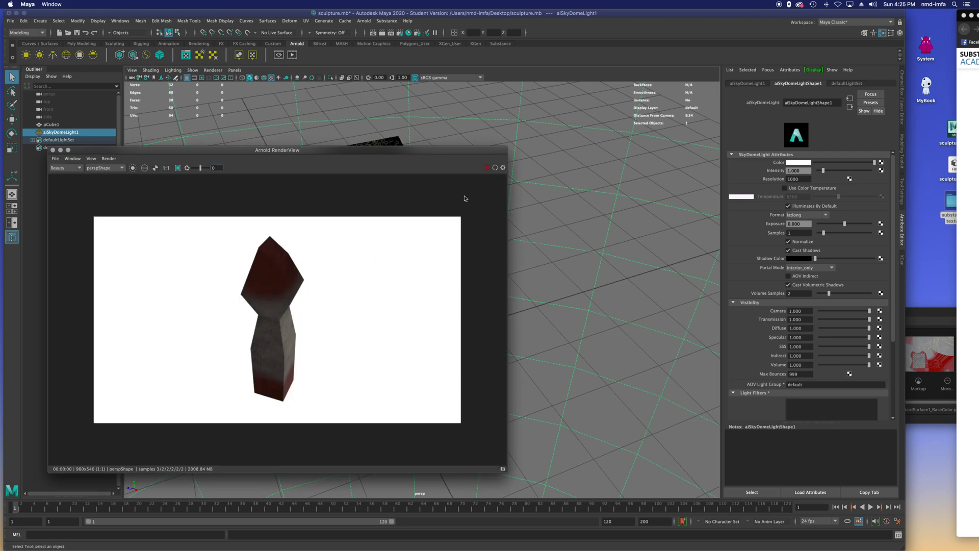
left_click(485, 171)
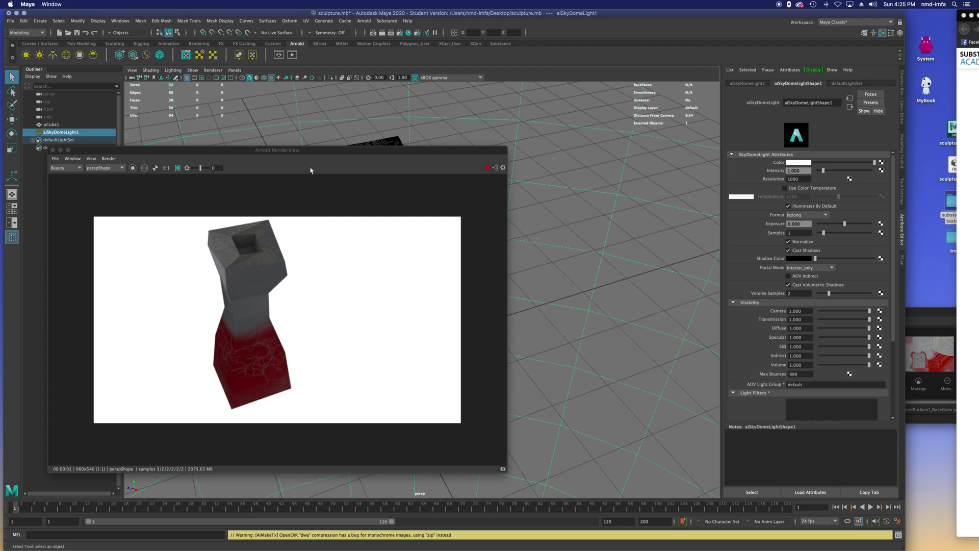
left_click_drag(315, 154, 306, 117)
mouse_move(561, 255)
left_mouse_down("alt")
mouse_move(633, 265)
mouse_move(647, 230)
mouse_move(613, 219)
mouse_move(613, 209)
left_mouse_up("alt")
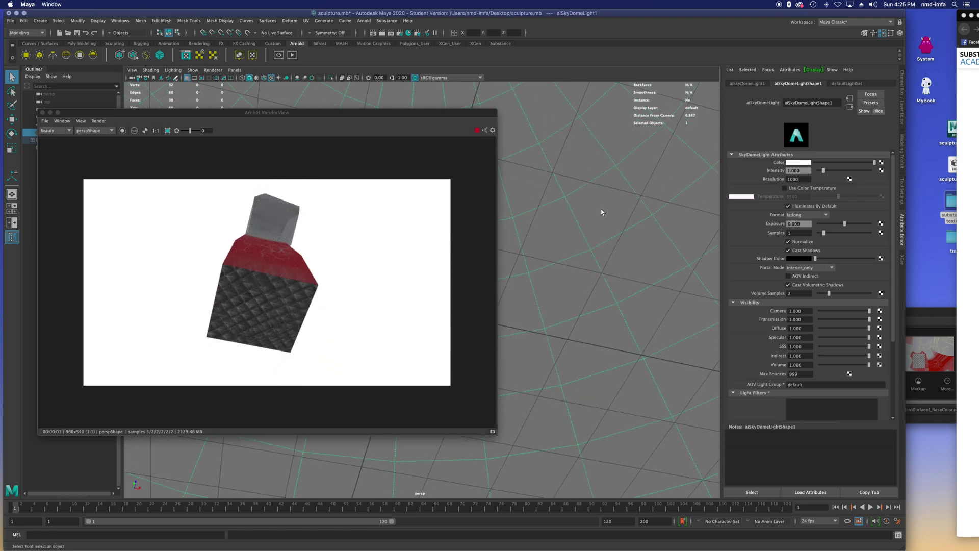
mouse_move(608, 186)
left_mouse_down("alt")
mouse_move(582, 160)
mouse_move(548, 236)
mouse_move(514, 235)
left_mouse_up("alt")
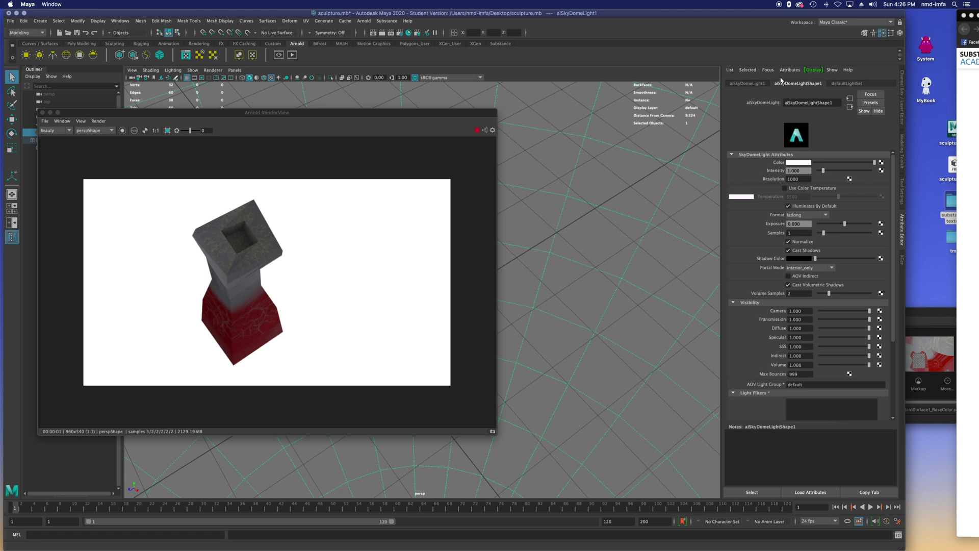
- Select the sculpture and inspect the file texture feeding the displacement material of its aiStandardSurface1SG shading group
left_click_drag(334, 107, 281, 205)
left_click(382, 186)
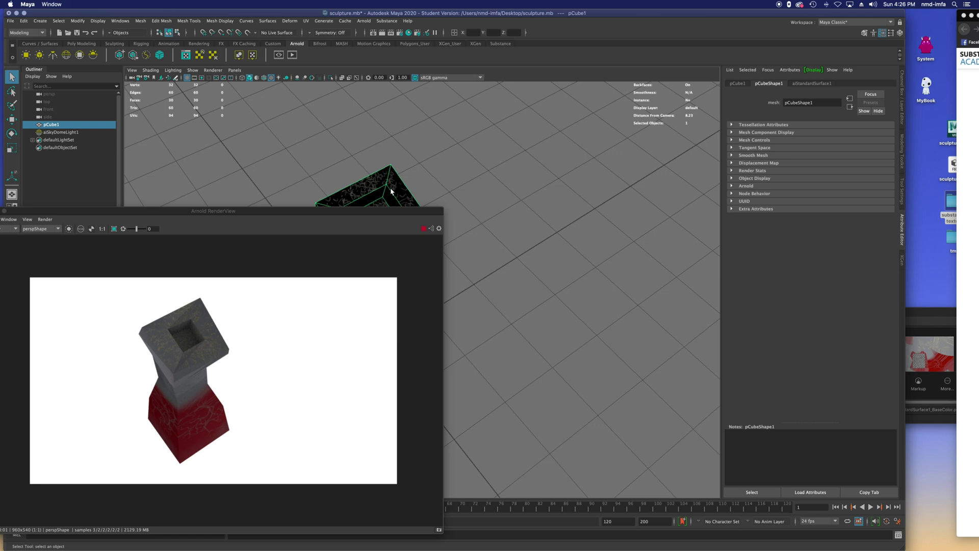
left_click(794, 84)
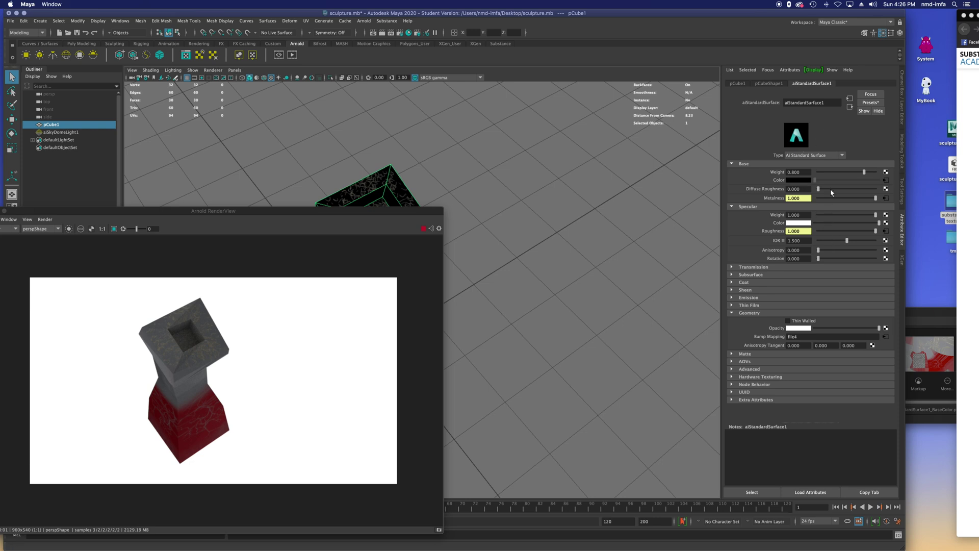
left_click(849, 107)
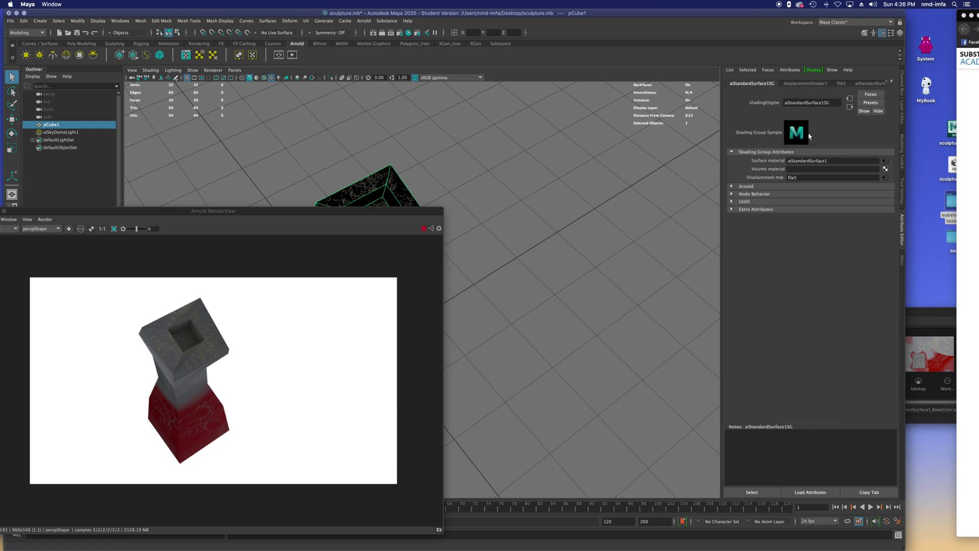
left_click(885, 177)
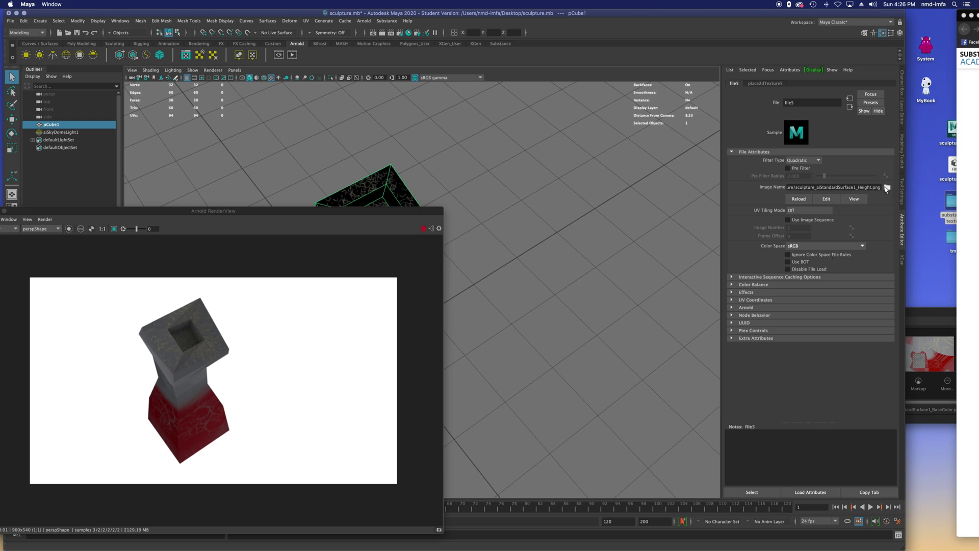
- Open the Hypershade and graph the networks of aiStandardSurface1 and displacementShader1
left_click_drag(278, 211, 338, 128)
left_click(408, 32)
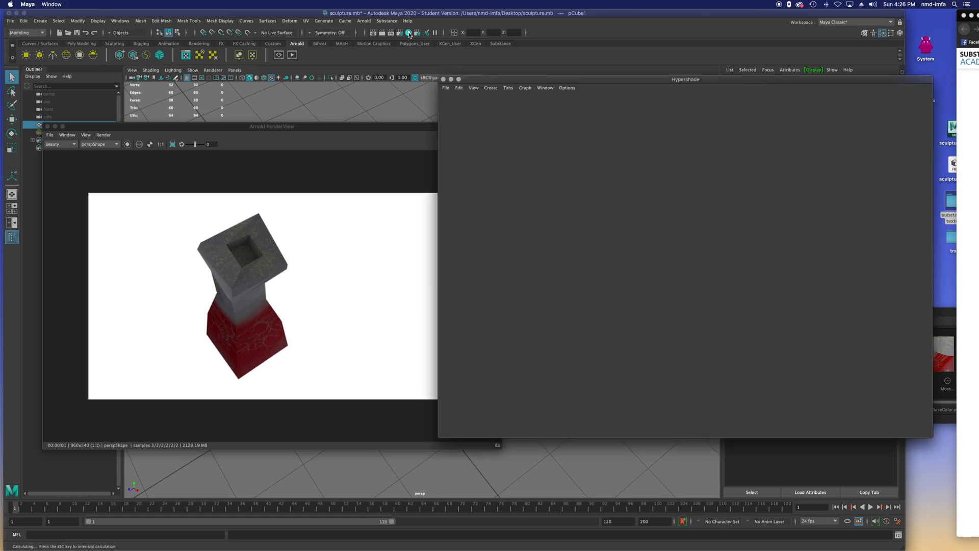
left_click(455, 137)
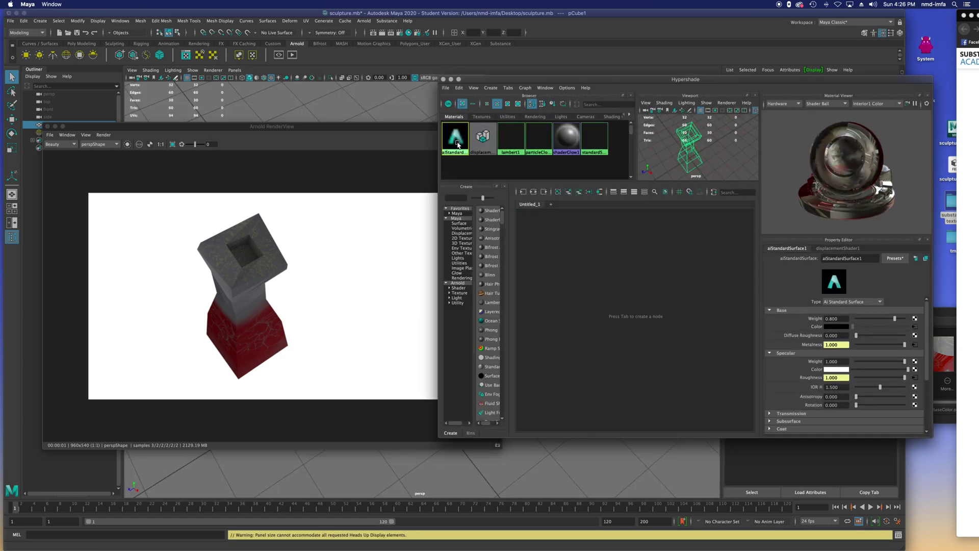
left_click(569, 192)
left_click(533, 192)
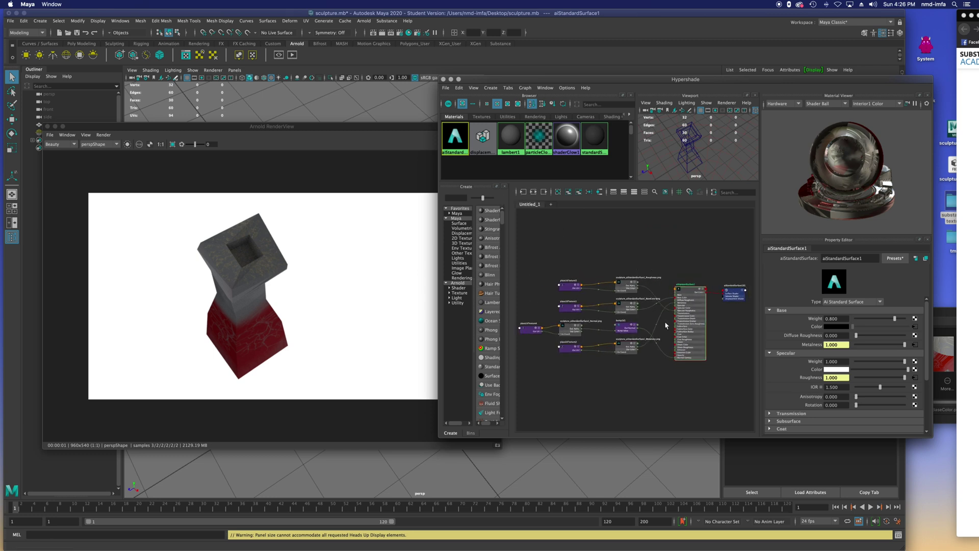
left_click(483, 137)
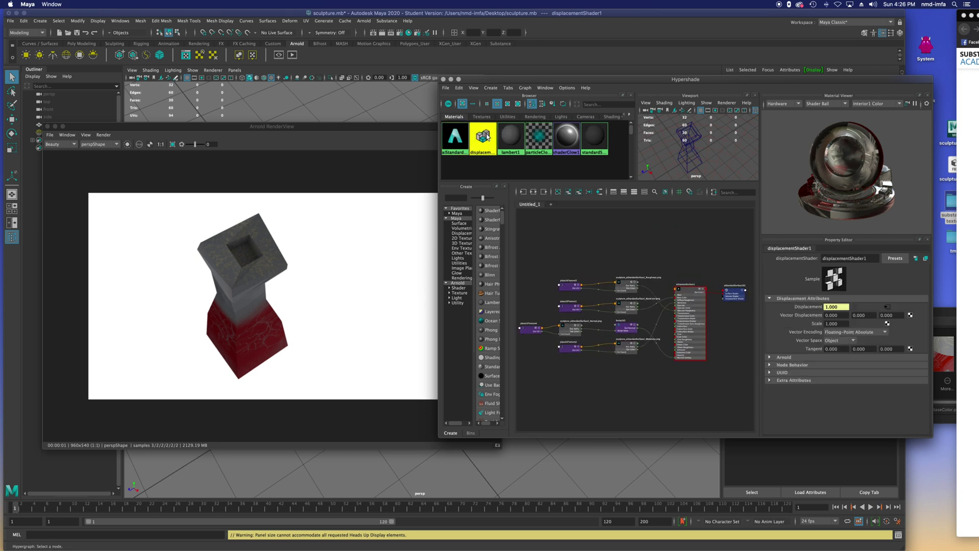
left_click(568, 191)
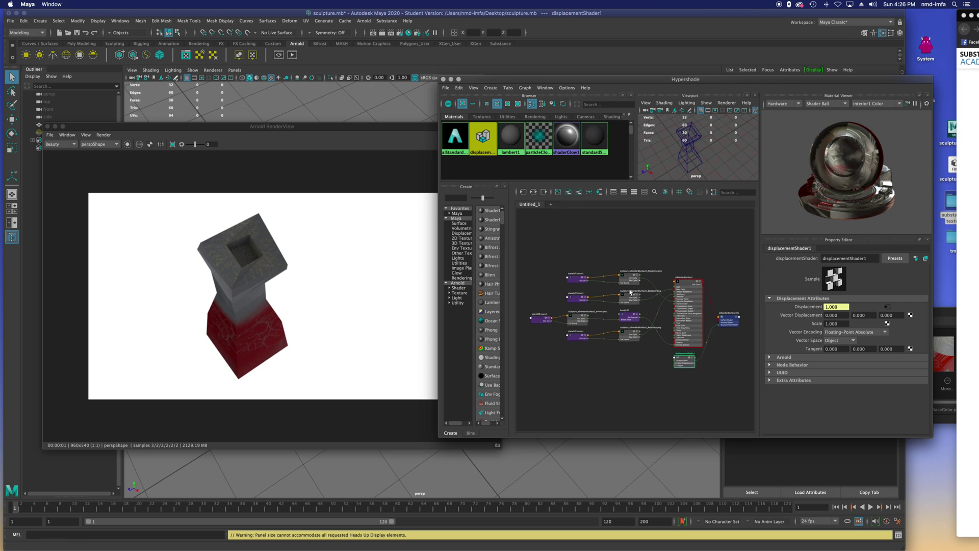
scroll(694, 374, "up", 6)
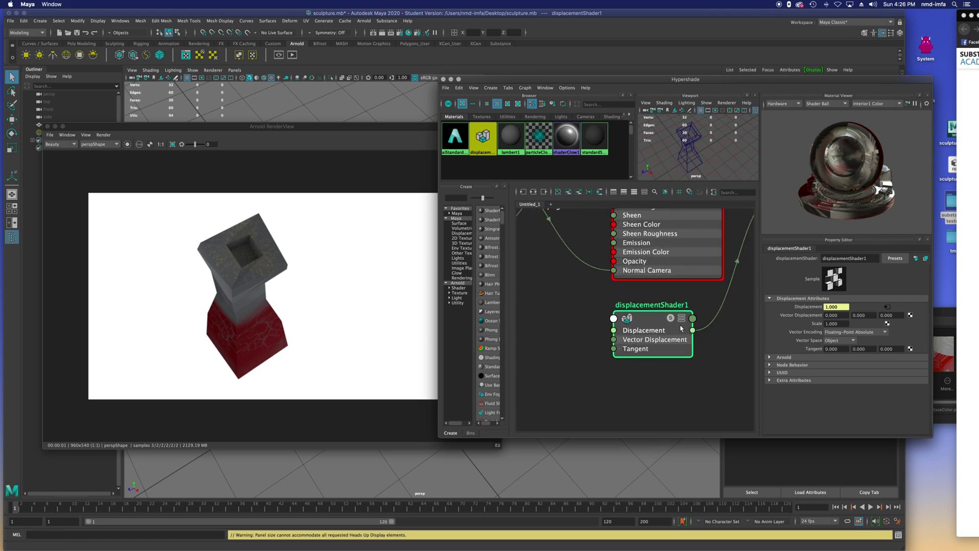
- Try a Scale of 0.5 on displacementShader1 and set it back to 1
double_click(839, 307)
left_click(841, 308)
double_click(840, 308)
key("Return")
double_click(836, 323)
key("BackSpace")
key("Return")
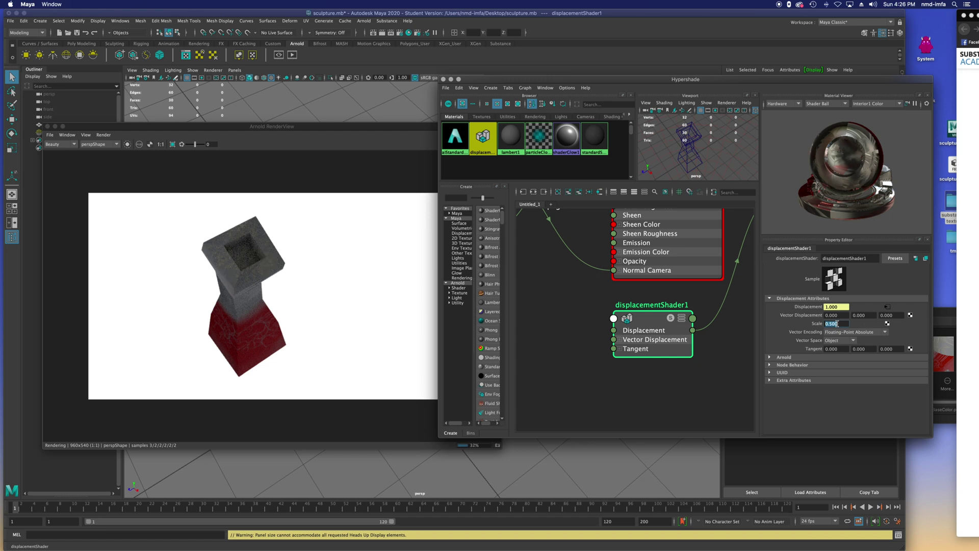
type("1")
key("Return")
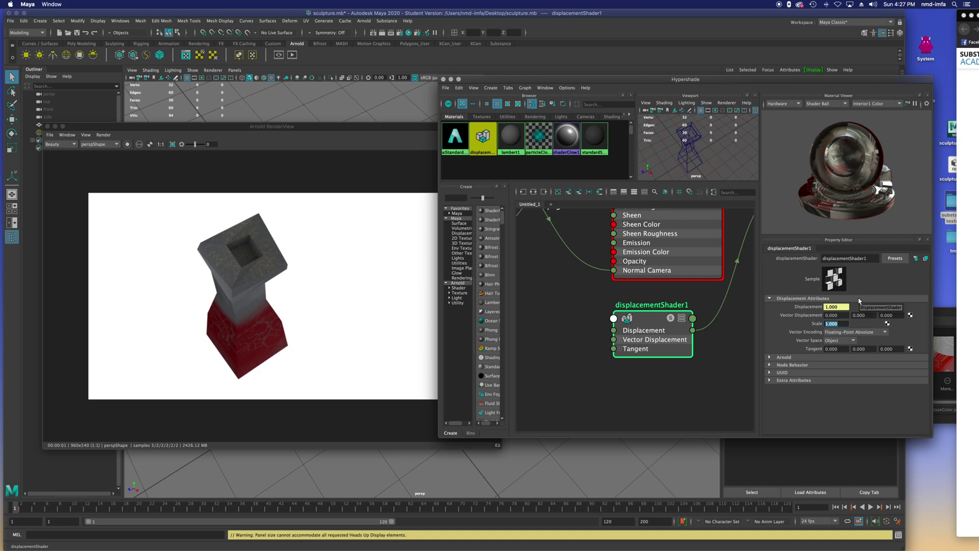
- Set the Scale of displacementShader1 to 0.3 and close the Hypershade
type(".3")
key("Return")
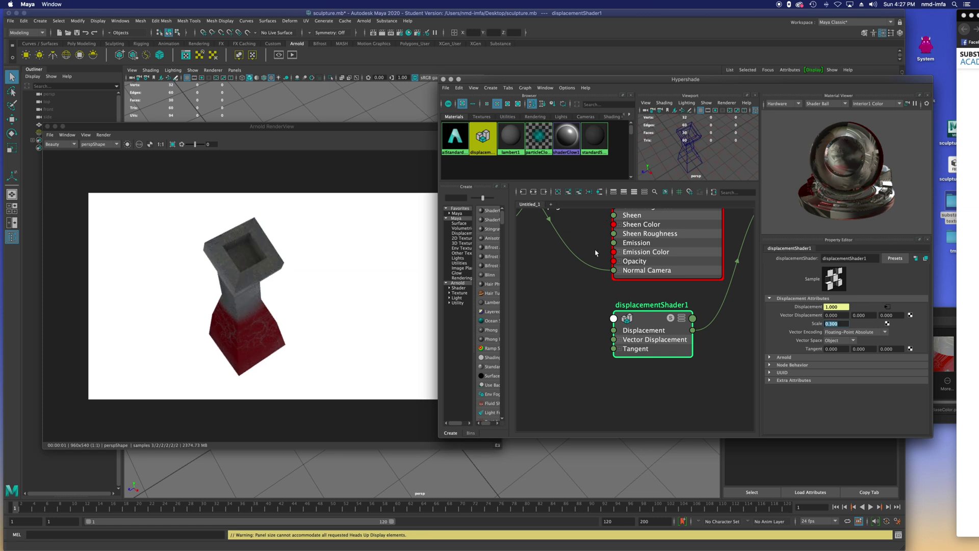
left_click(443, 80)
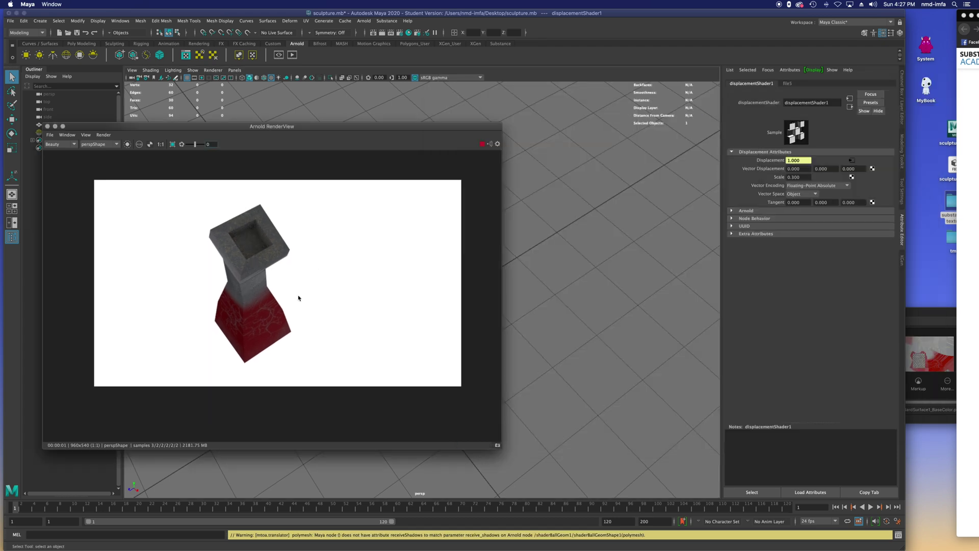
- Examine the displaced surface of the sculpture from several angles and closer up in the live Arnold render
mouse_move(591, 316)
left_mouse_down("alt")
mouse_move(622, 282)
mouse_move(647, 298)
mouse_move(601, 284)
mouse_move(572, 254)
mouse_move(618, 307)
mouse_move(587, 273)
left_mouse_up("alt")
left_click_drag(570, 280, 529, 290, "alt")
scroll(263, 257, "up", 2)
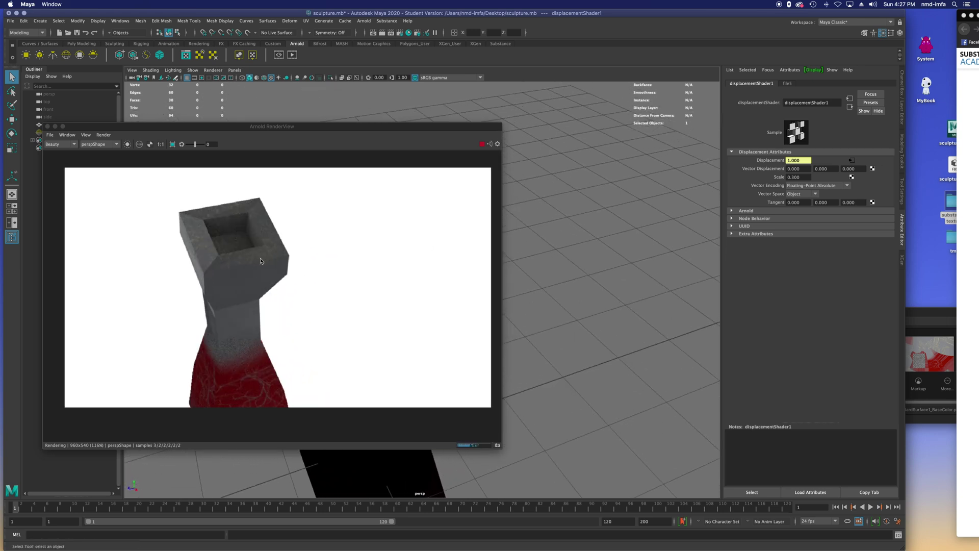
scroll(249, 265, "down", 1)
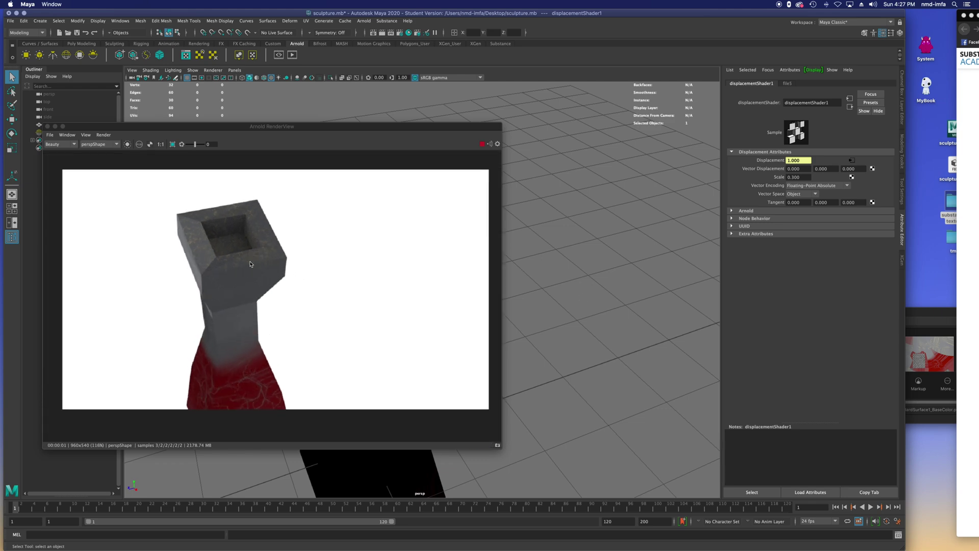
left_click(557, 303)
left_click_drag(557, 301, 580, 312, "alt")
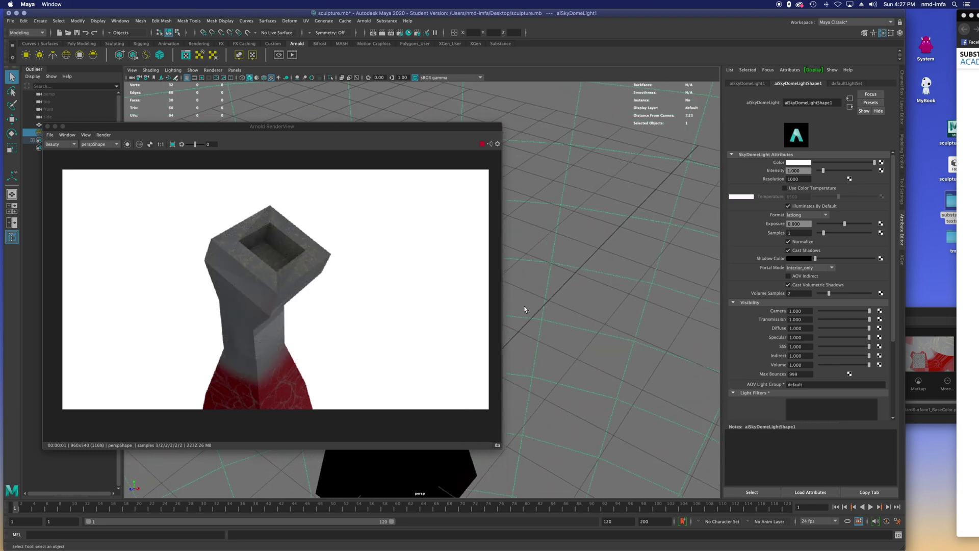
left_click_drag(533, 344, 556, 337, "alt")
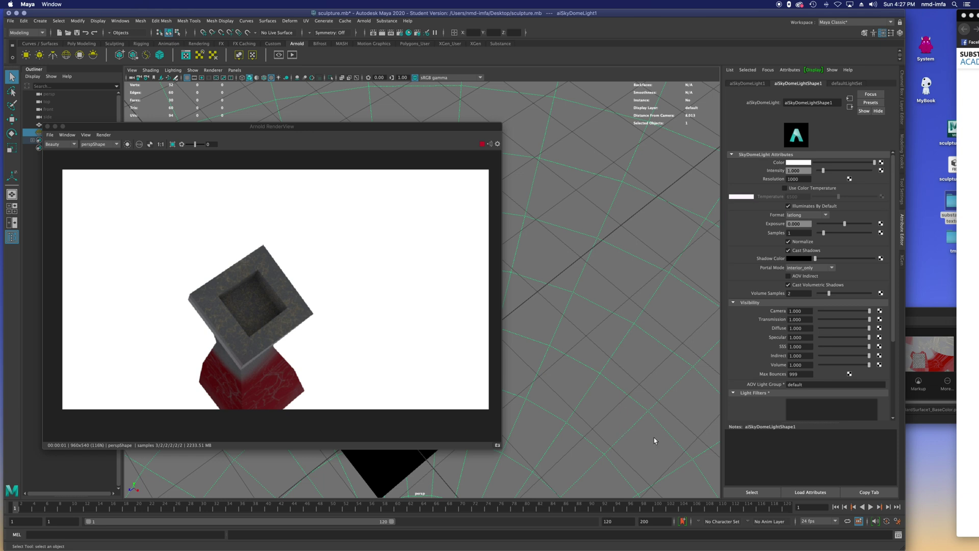
left_click_drag(468, 129, 603, 106)
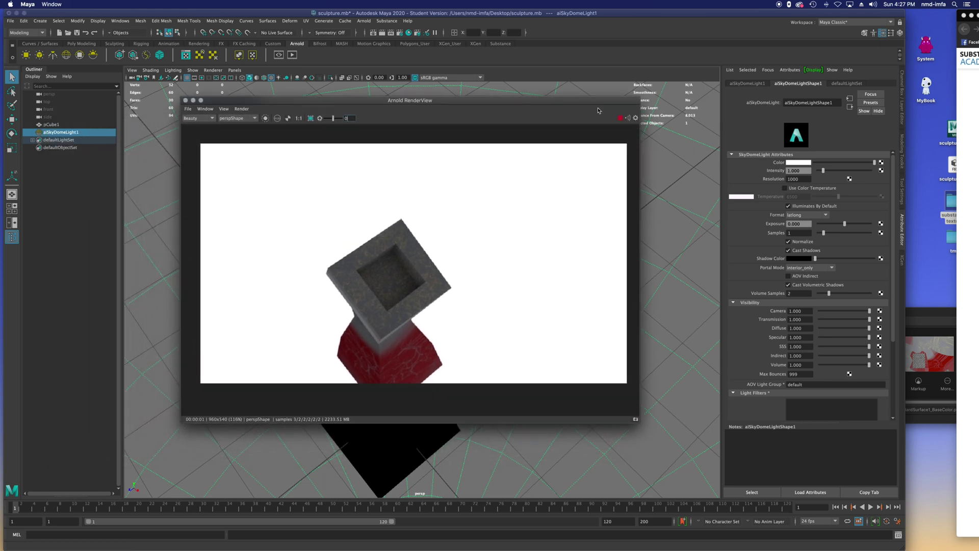